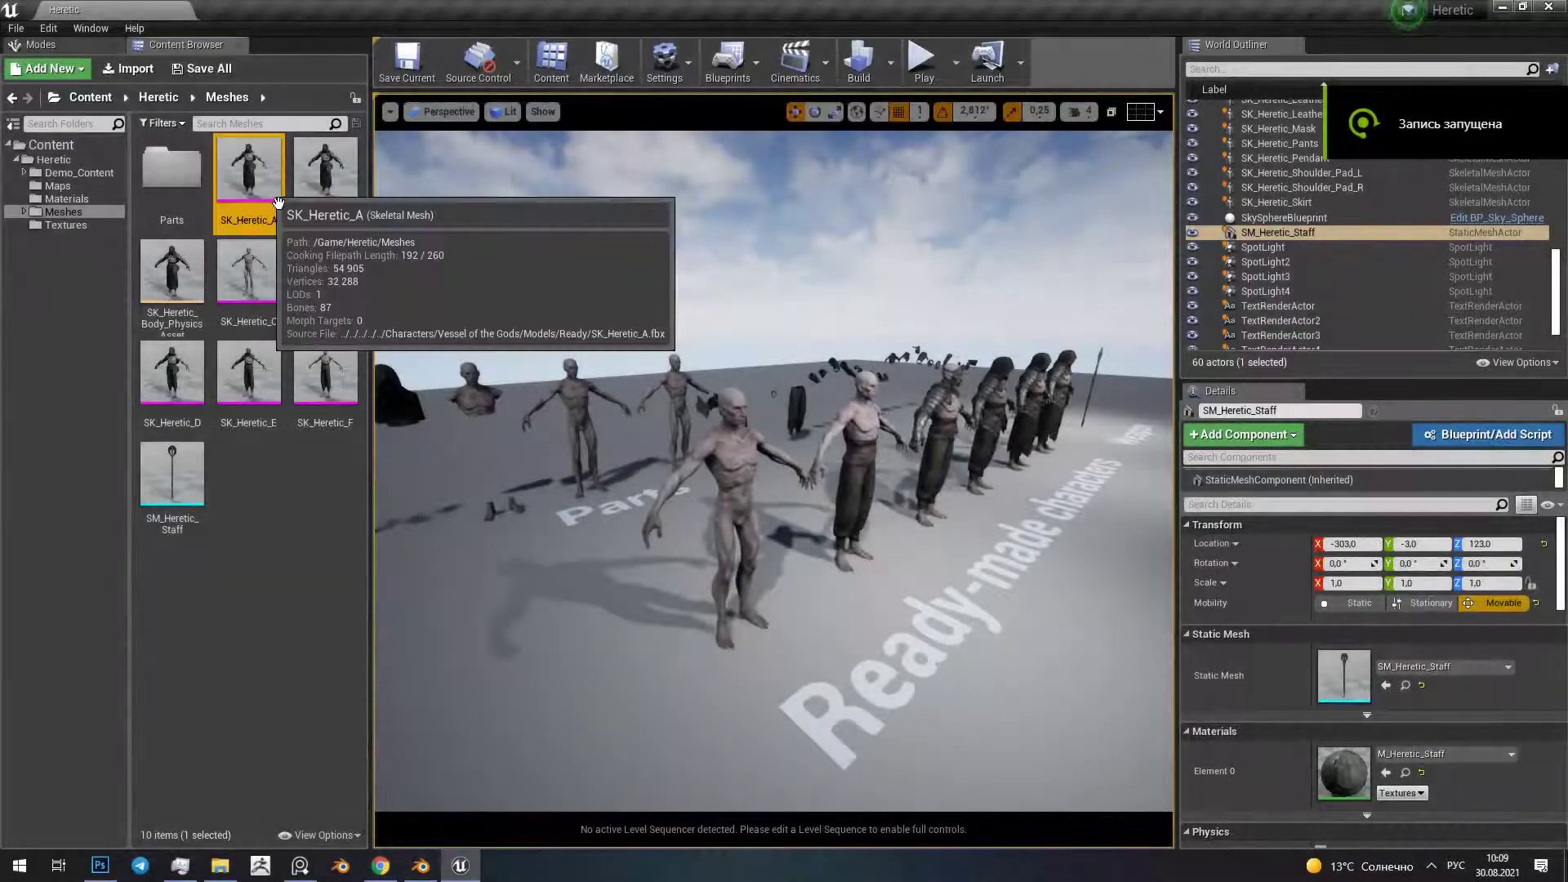
Open SK_Heretic_A full-screen and preview the ThirdPersonWalk, ThirdPersonRun and ThirdPersonJump_Loop animations
double_click(277, 202)
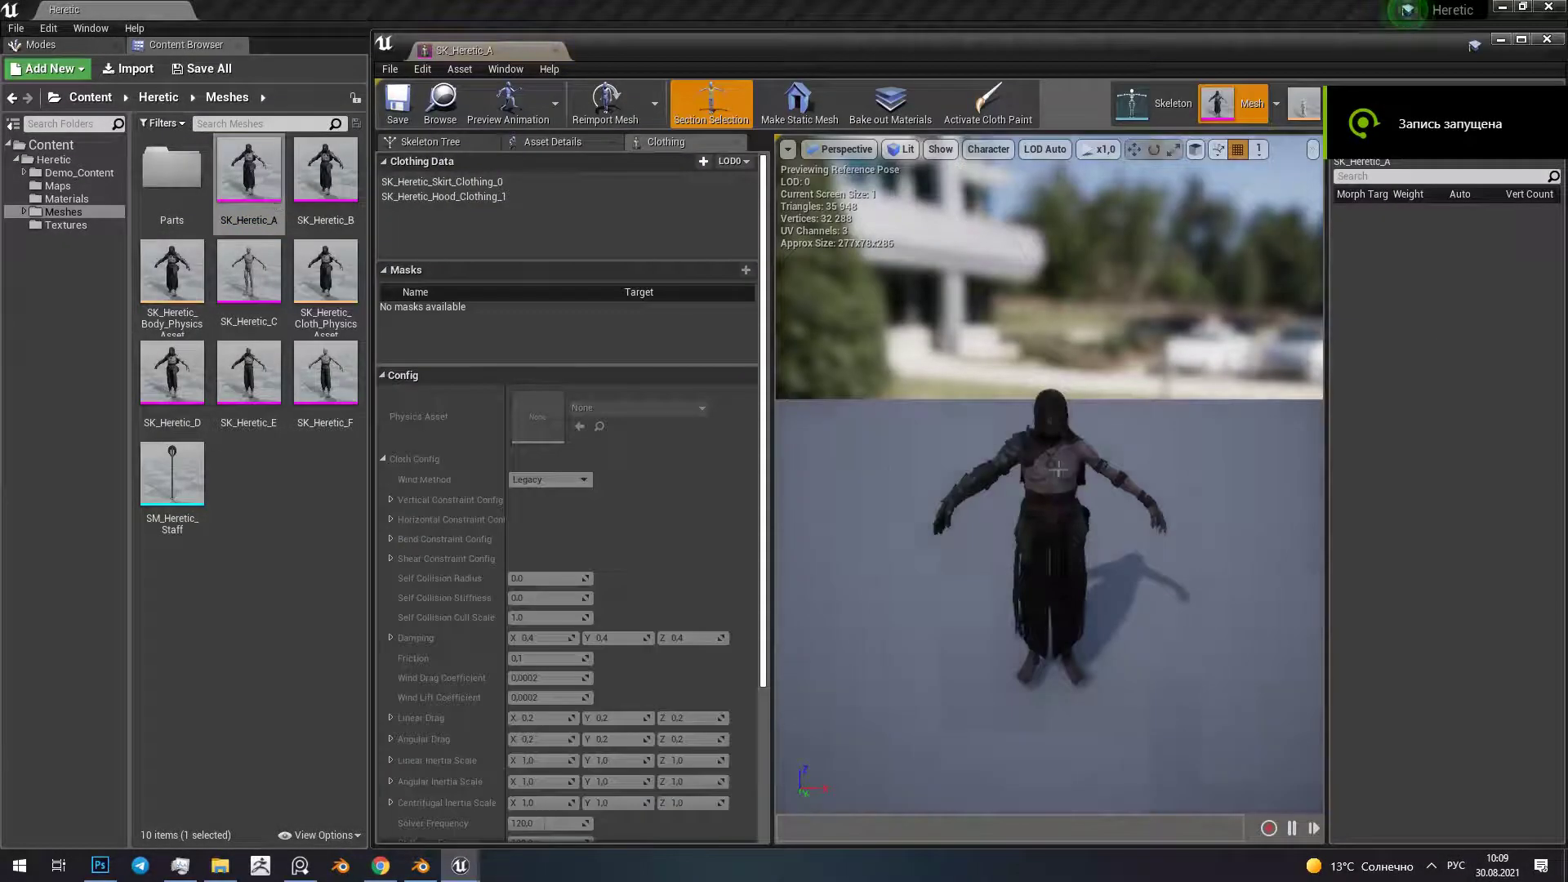
left_click(1522, 41)
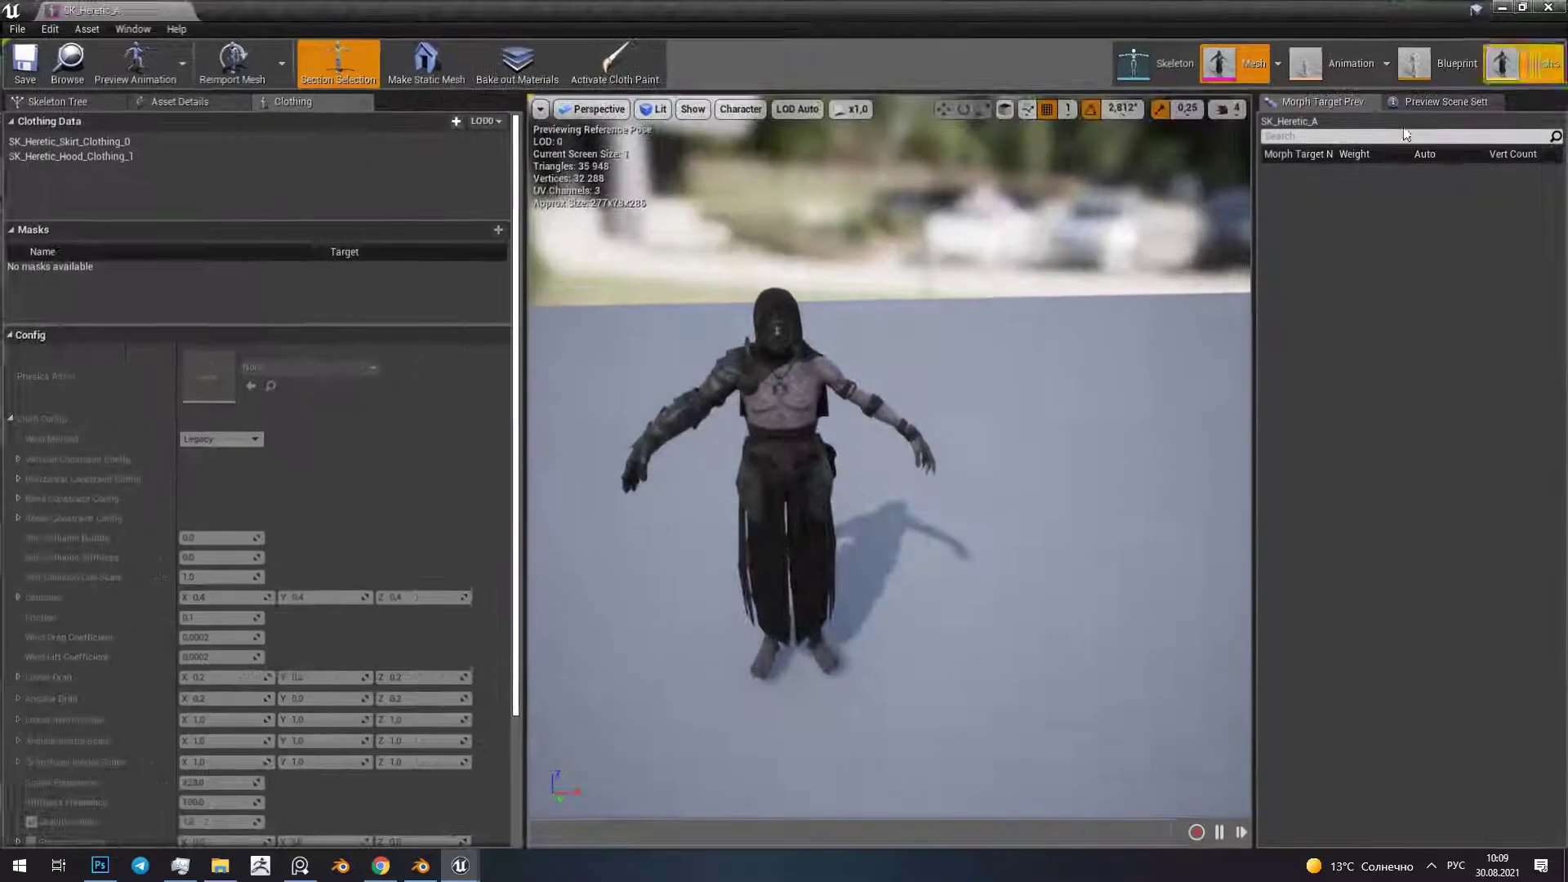
left_click_drag(460, 347, 292, 347)
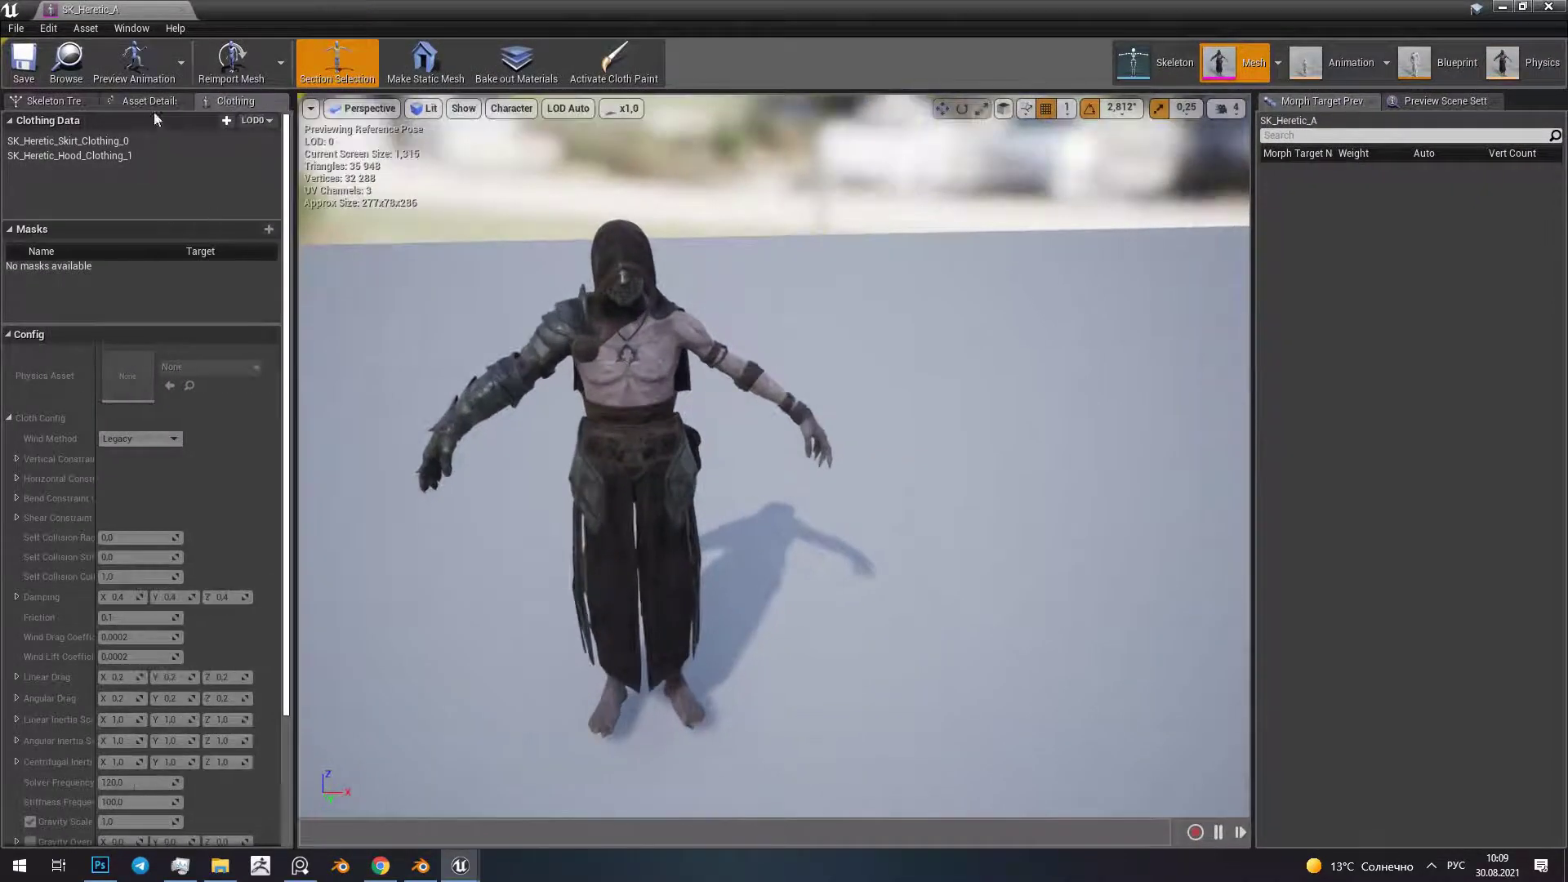
left_click(157, 82)
left_click(210, 320)
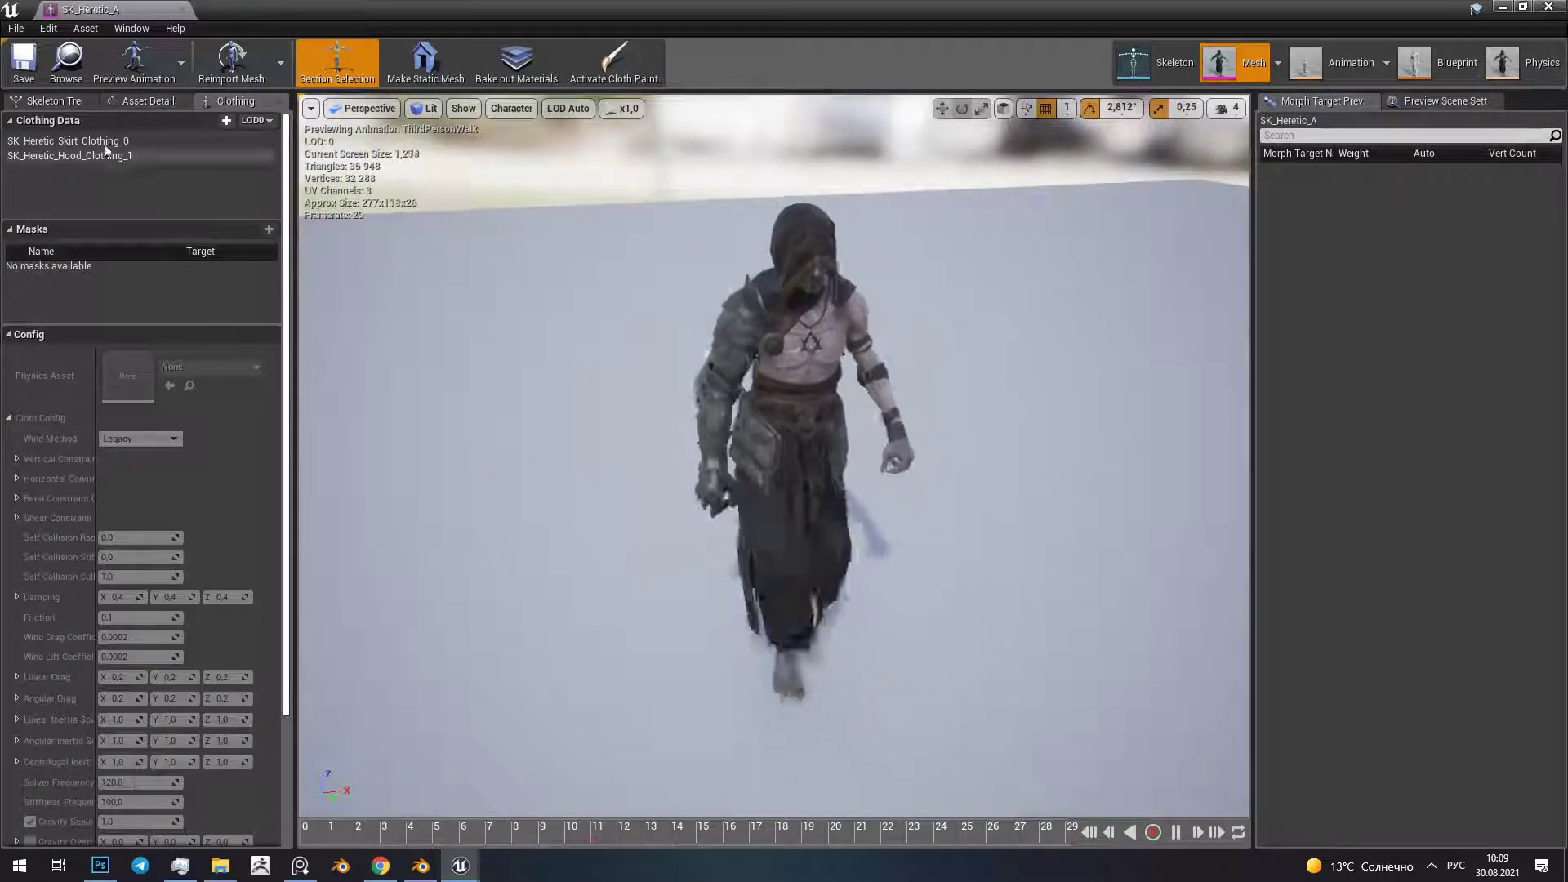
left_click(141, 64)
left_click(205, 286)
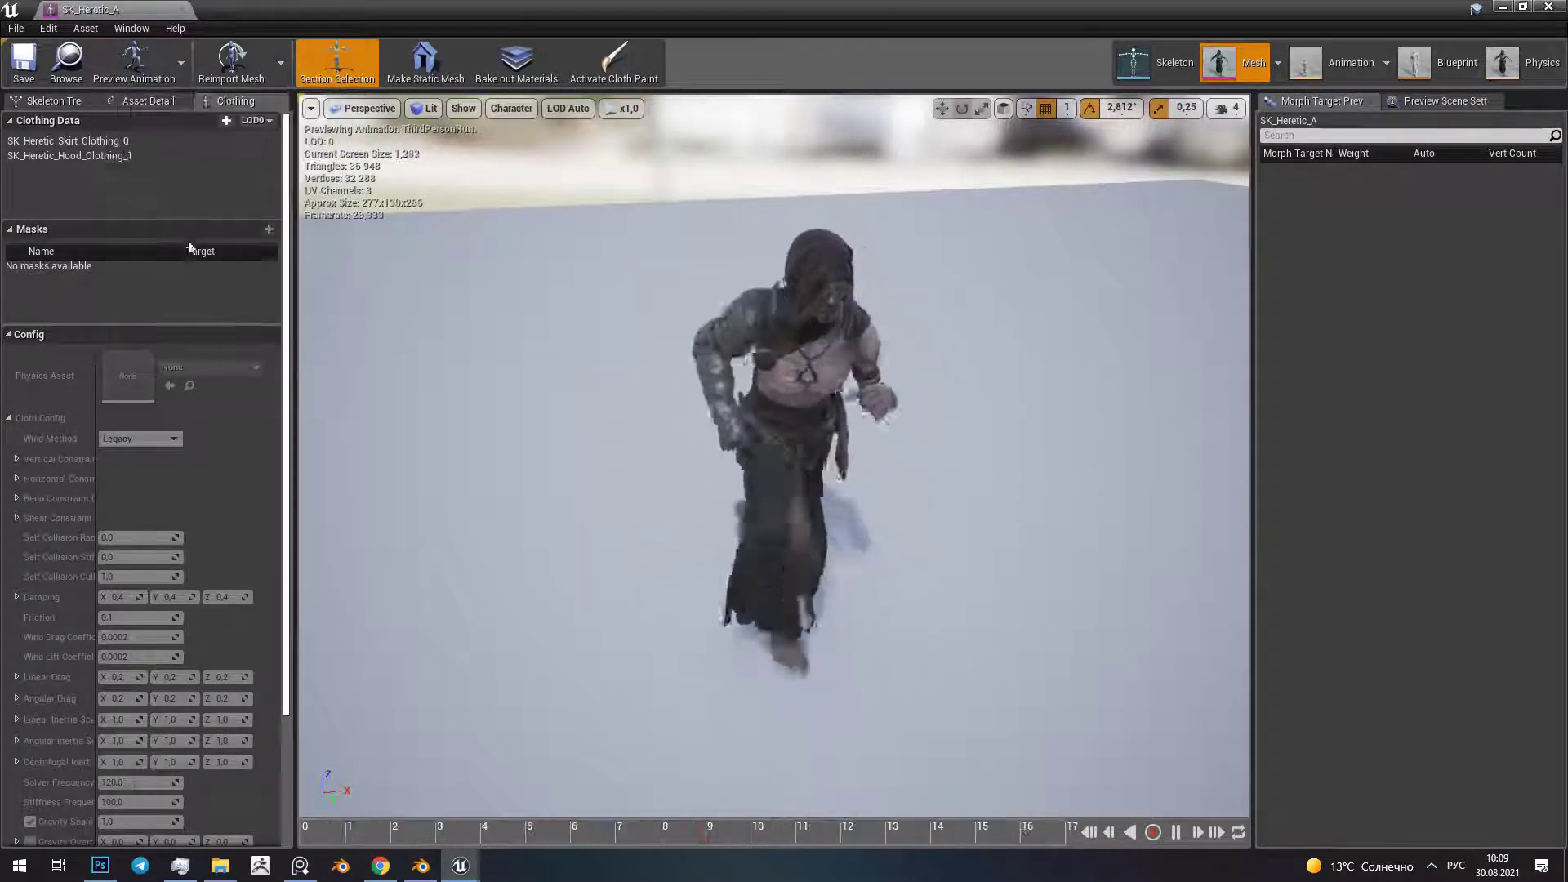
left_click(141, 65)
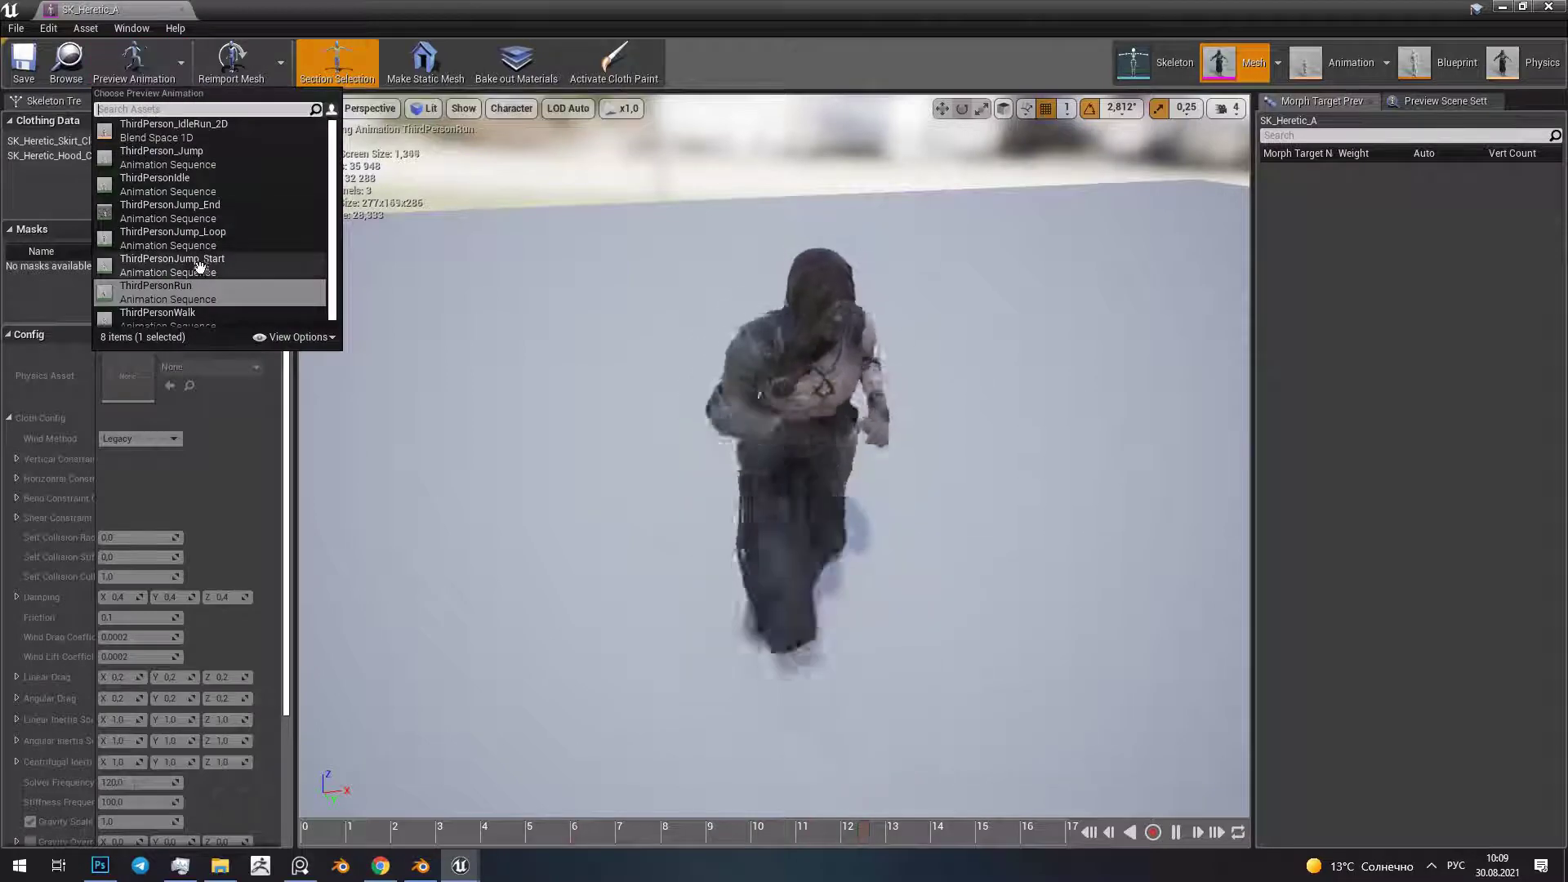
left_click(196, 237)
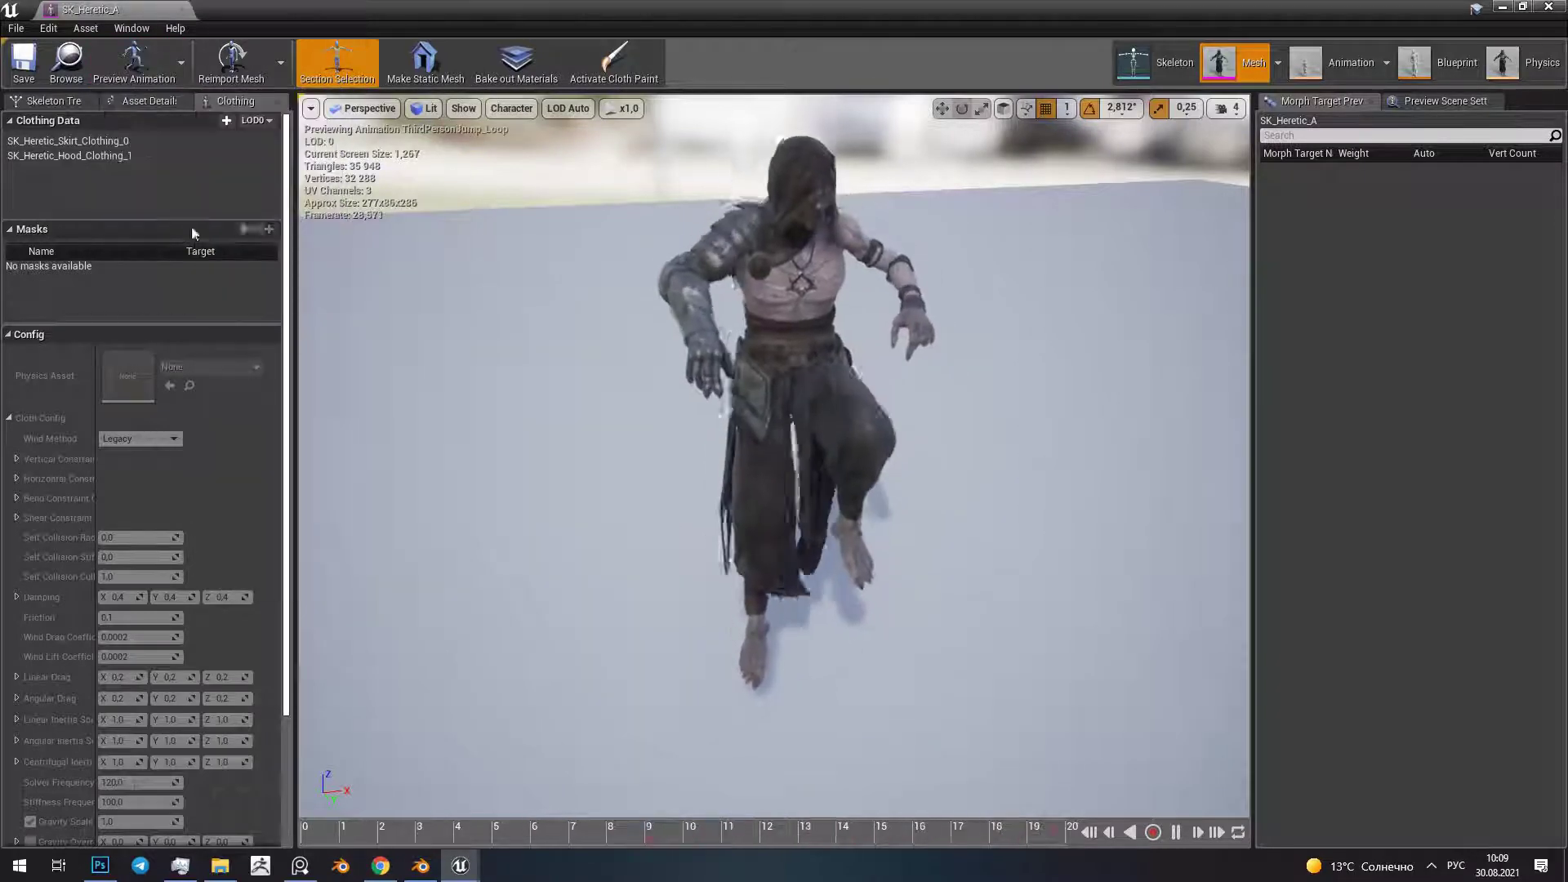
left_click(147, 72)
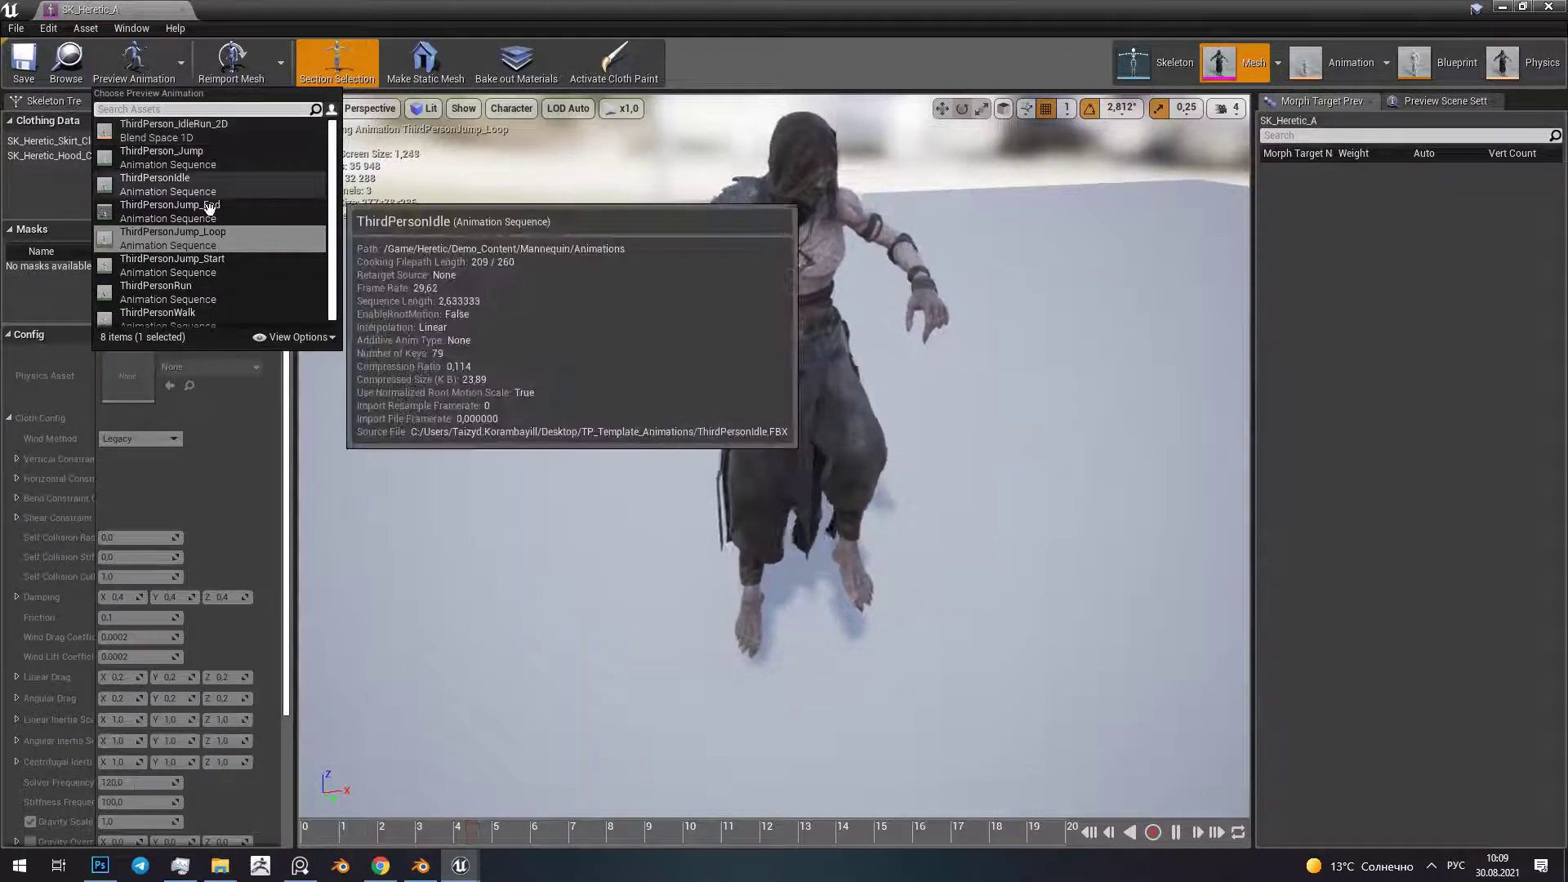
left_click(1558, 7)
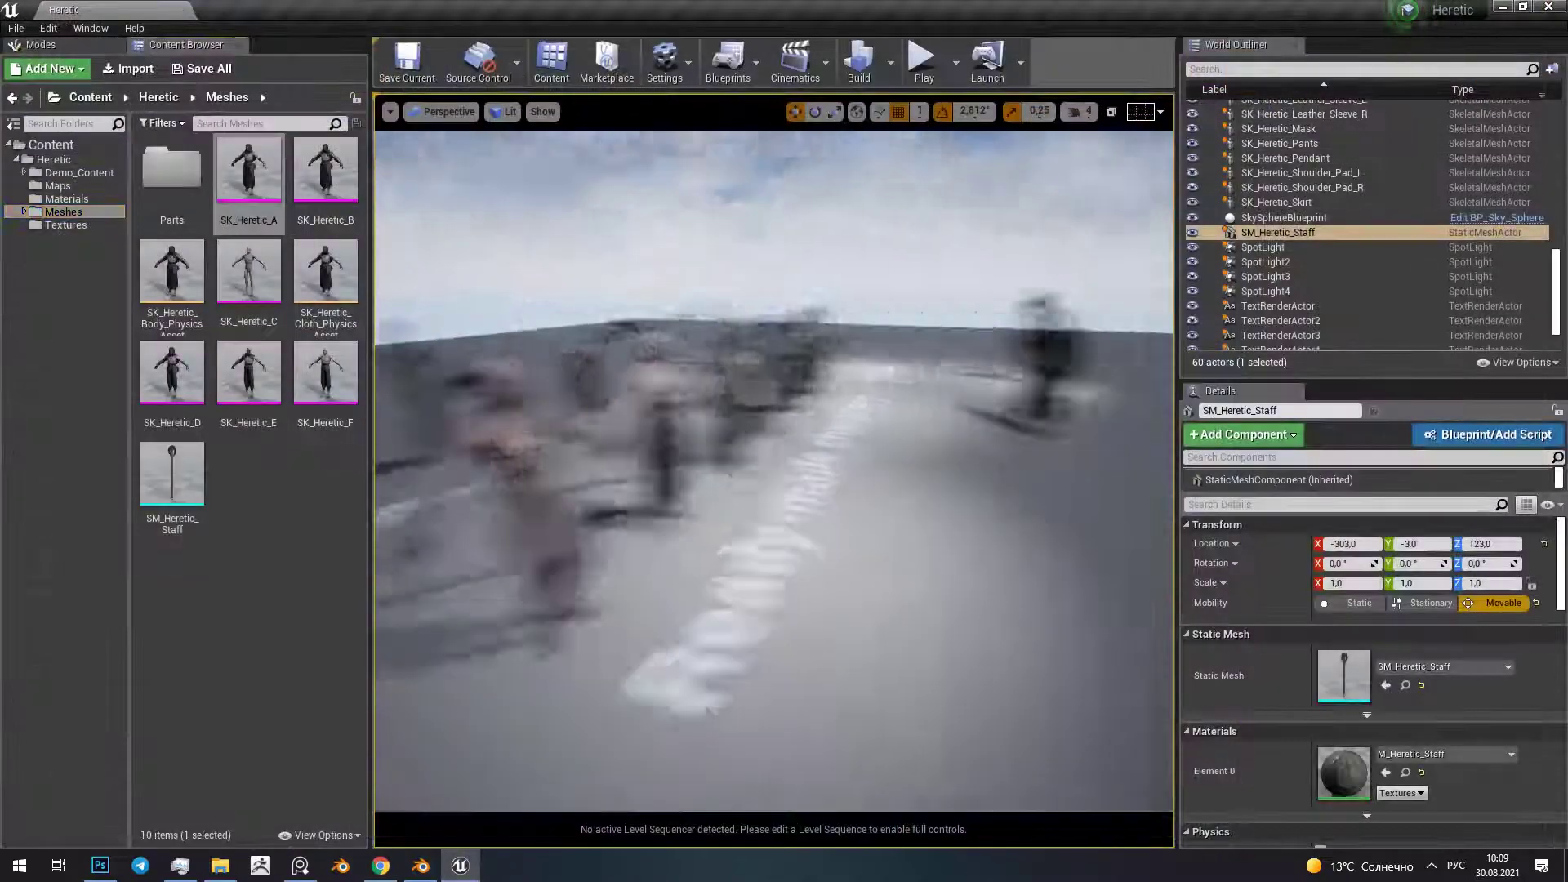
Play-test the level in fullscreen, running the character forward and making it jump
left_click(921, 78)
key("w")
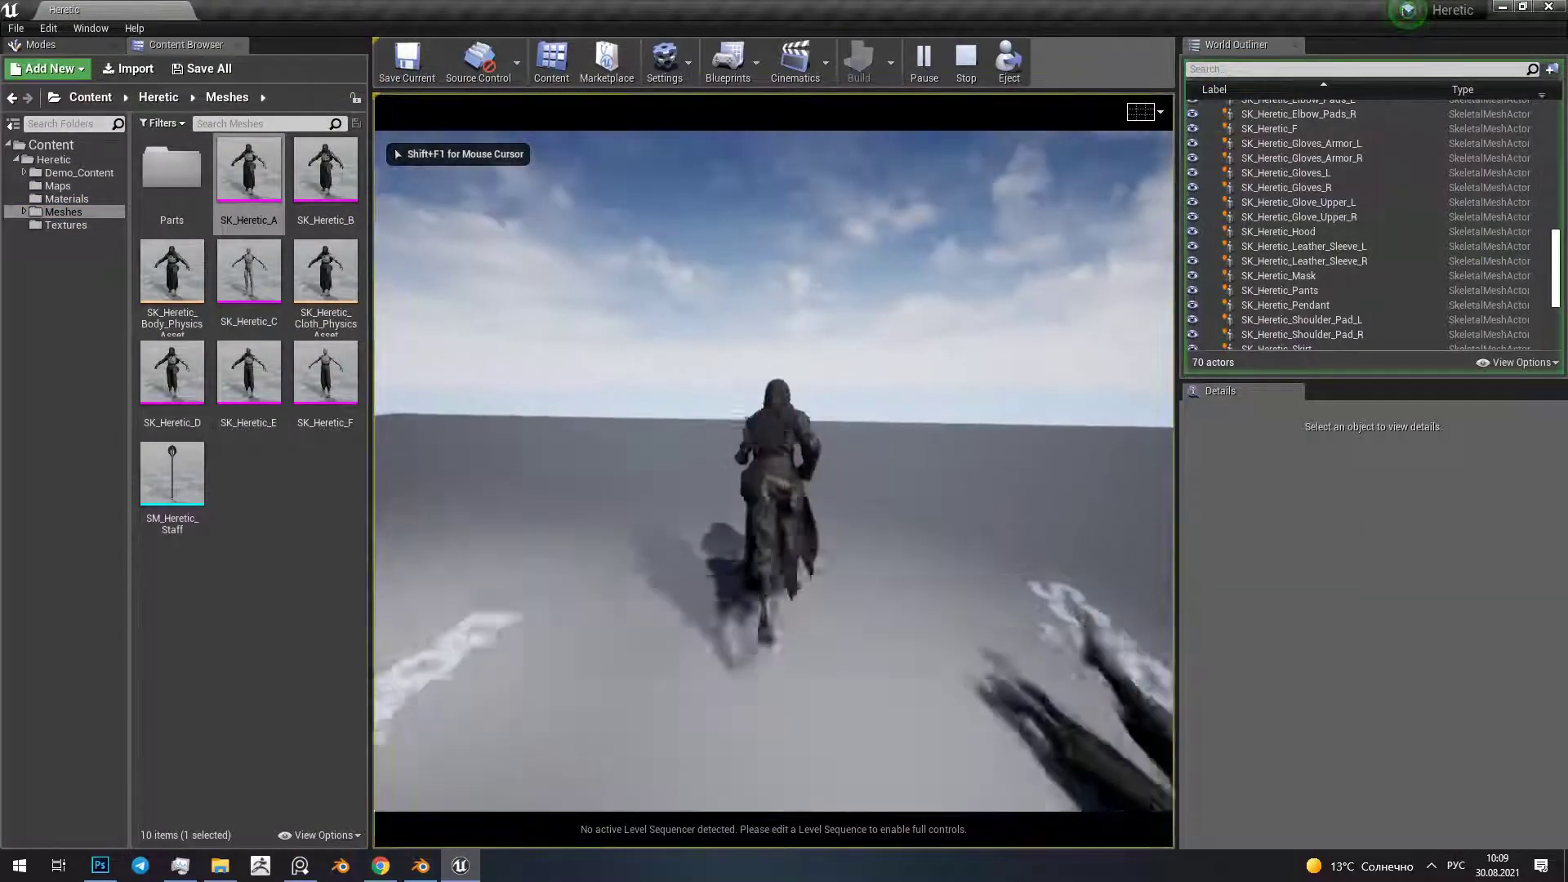
key("s")
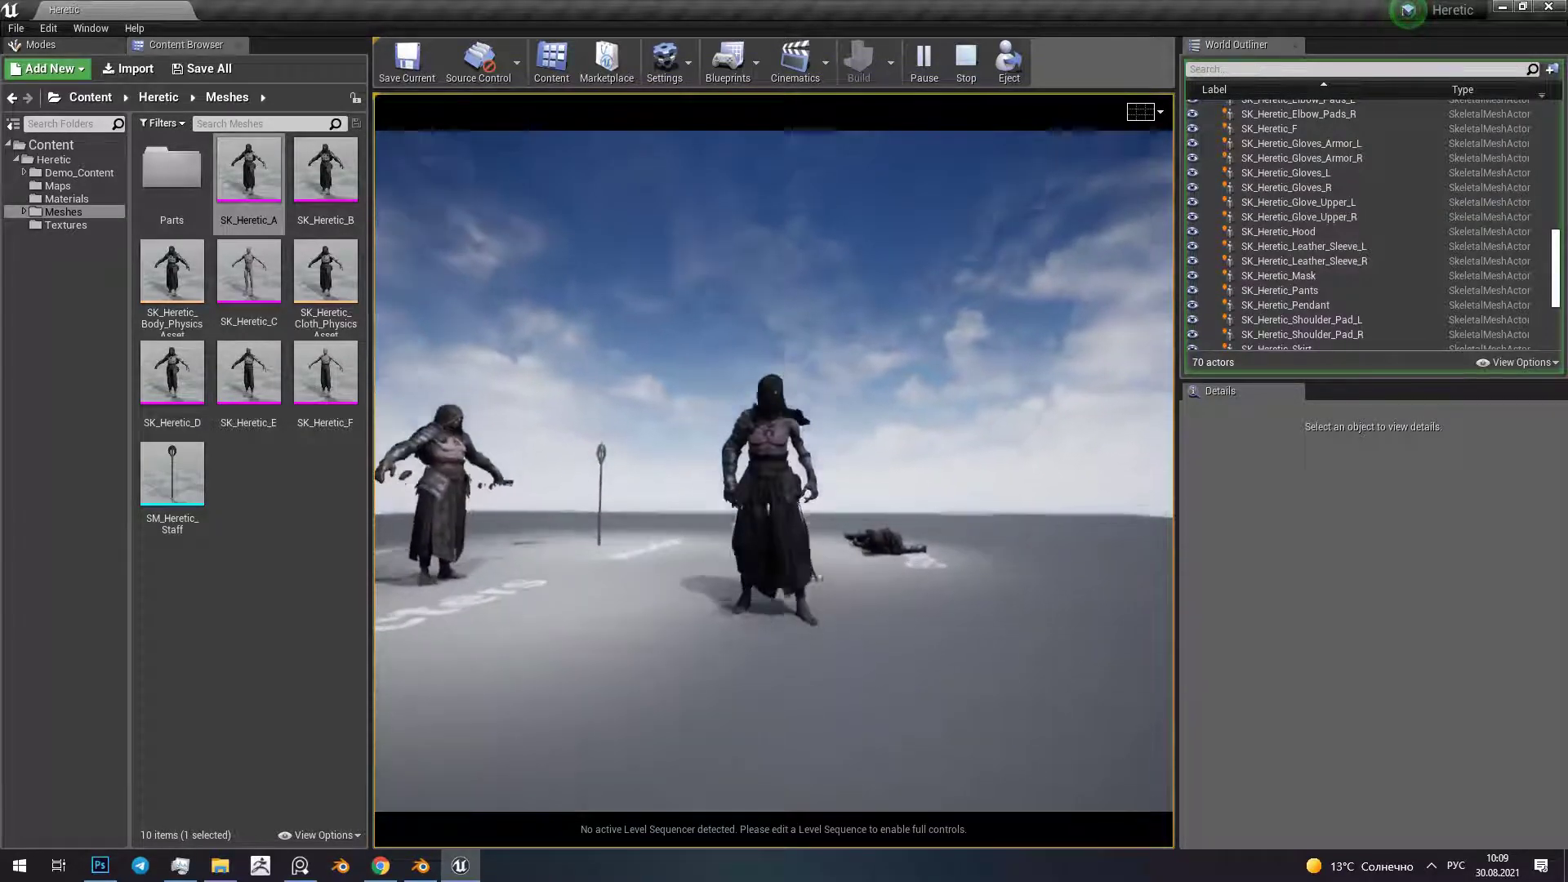
key("shift+F1")
key("F11")
left_click(784, 441)
key("w")
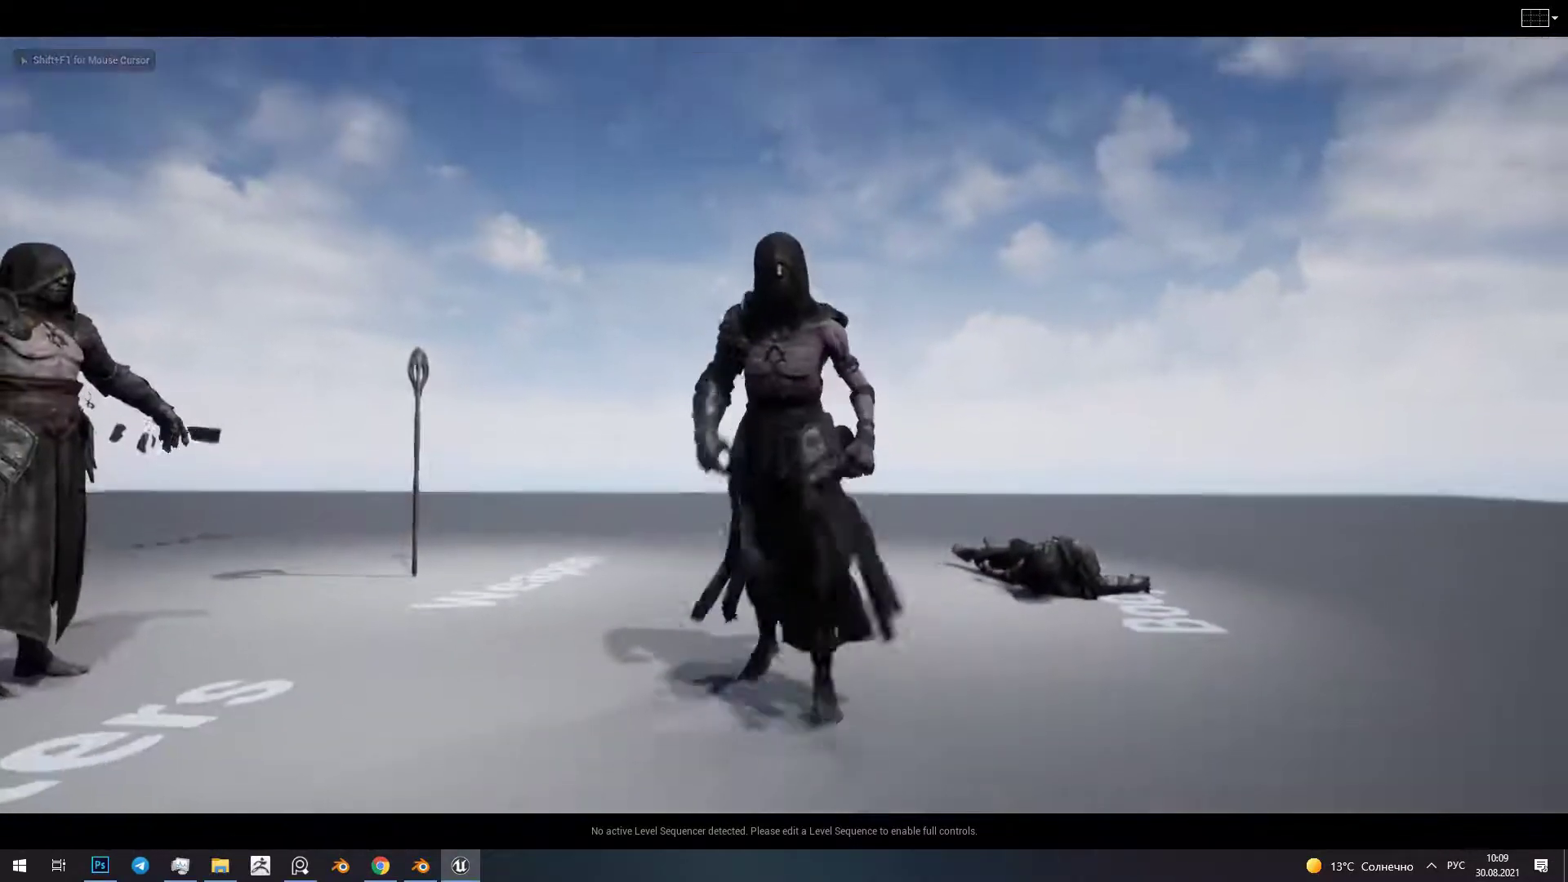
key("space")
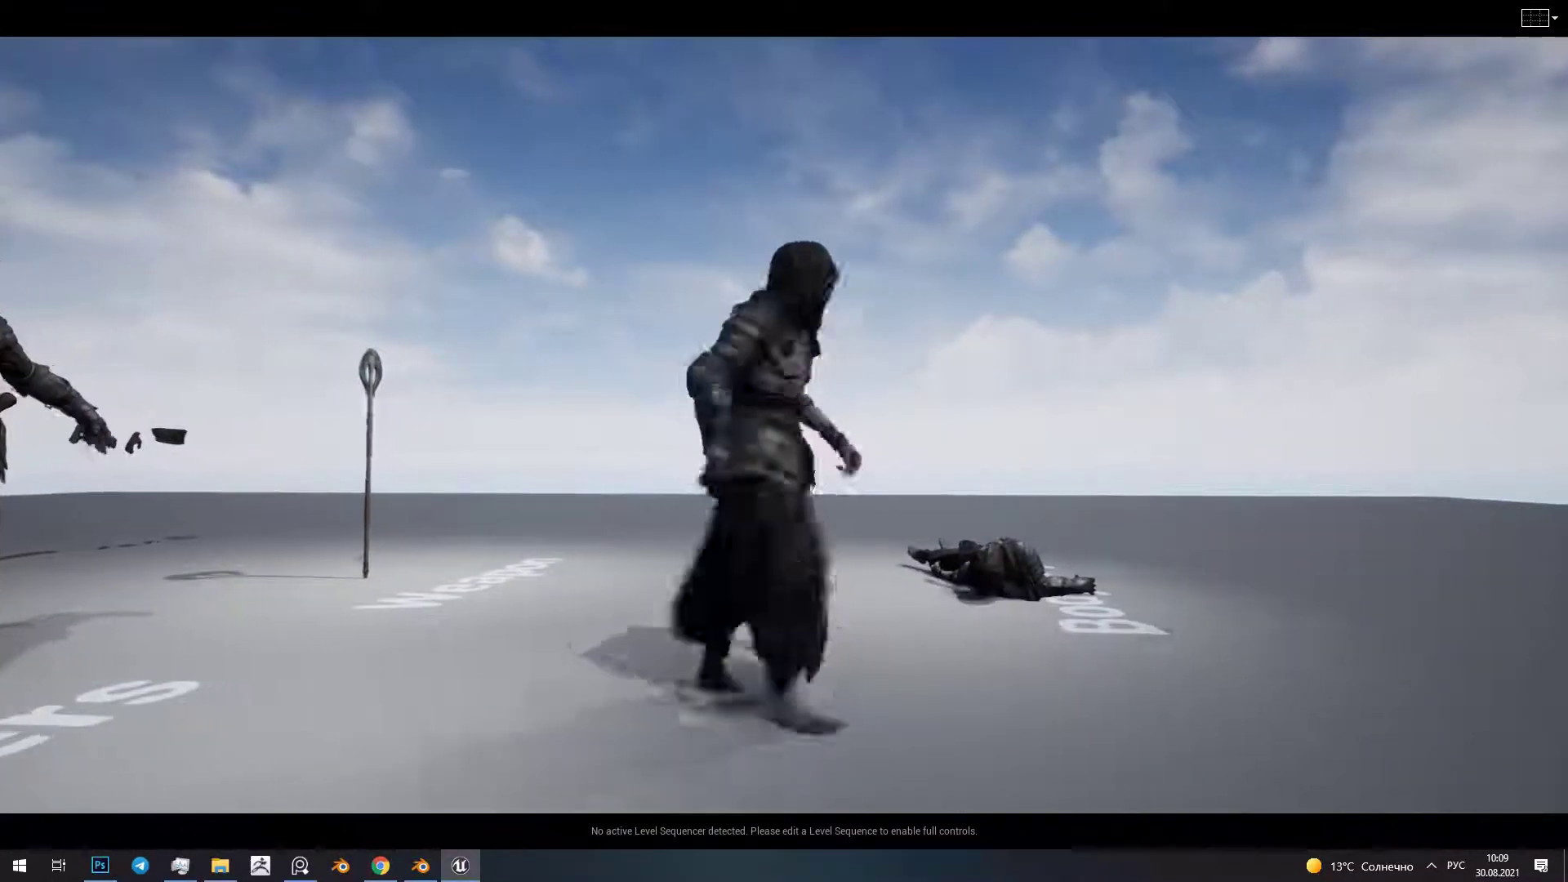
Run along the row of ready-made characters and the Weapons area to the ragdoll, then end the play test
key("w")
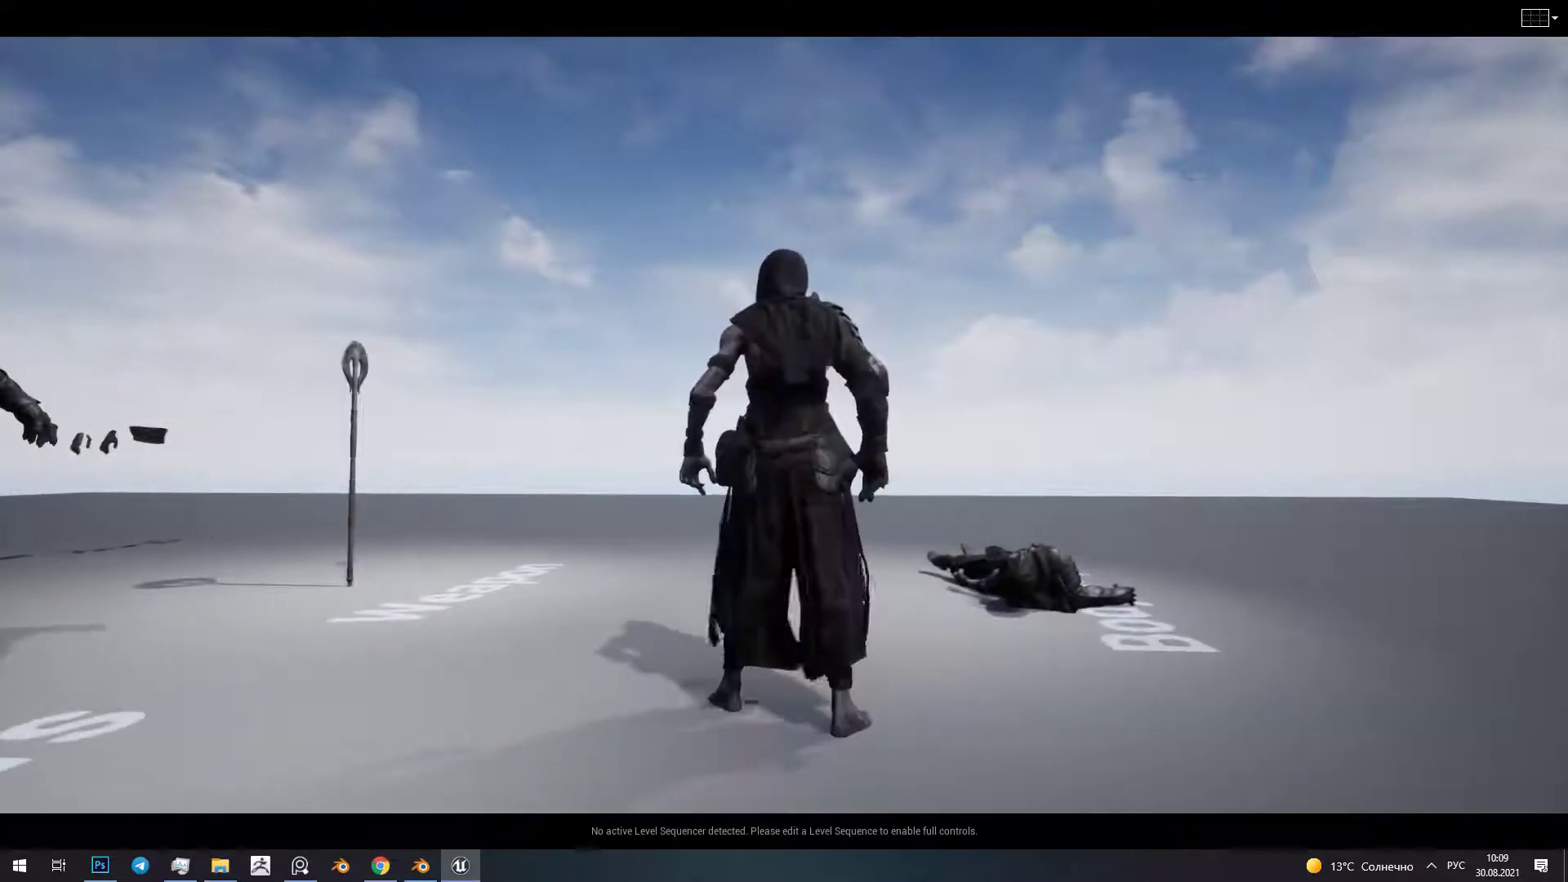
key("a")
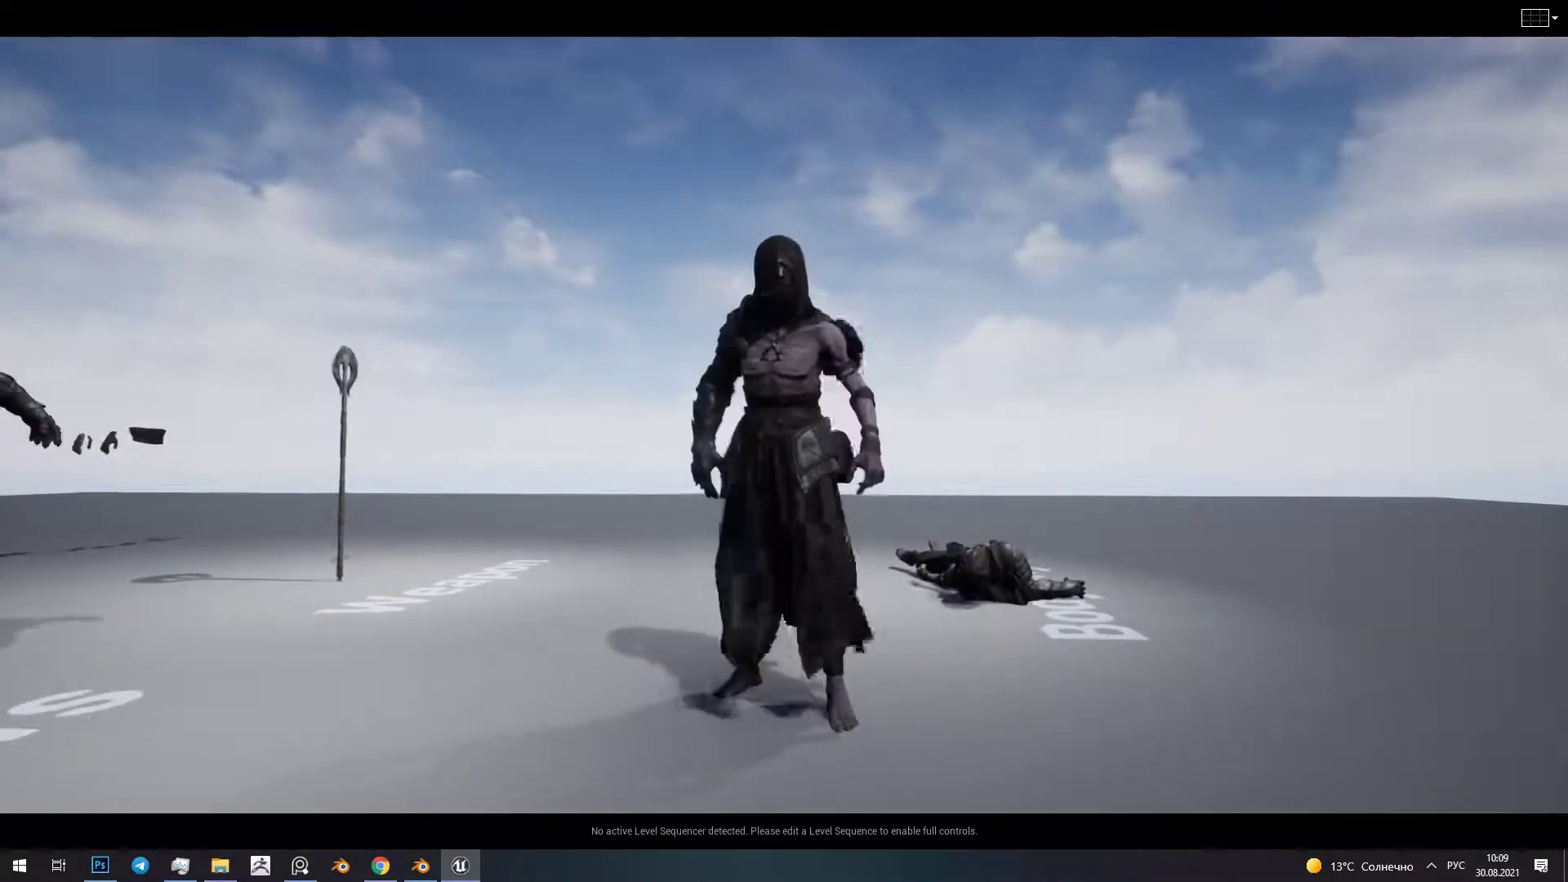
key("w")
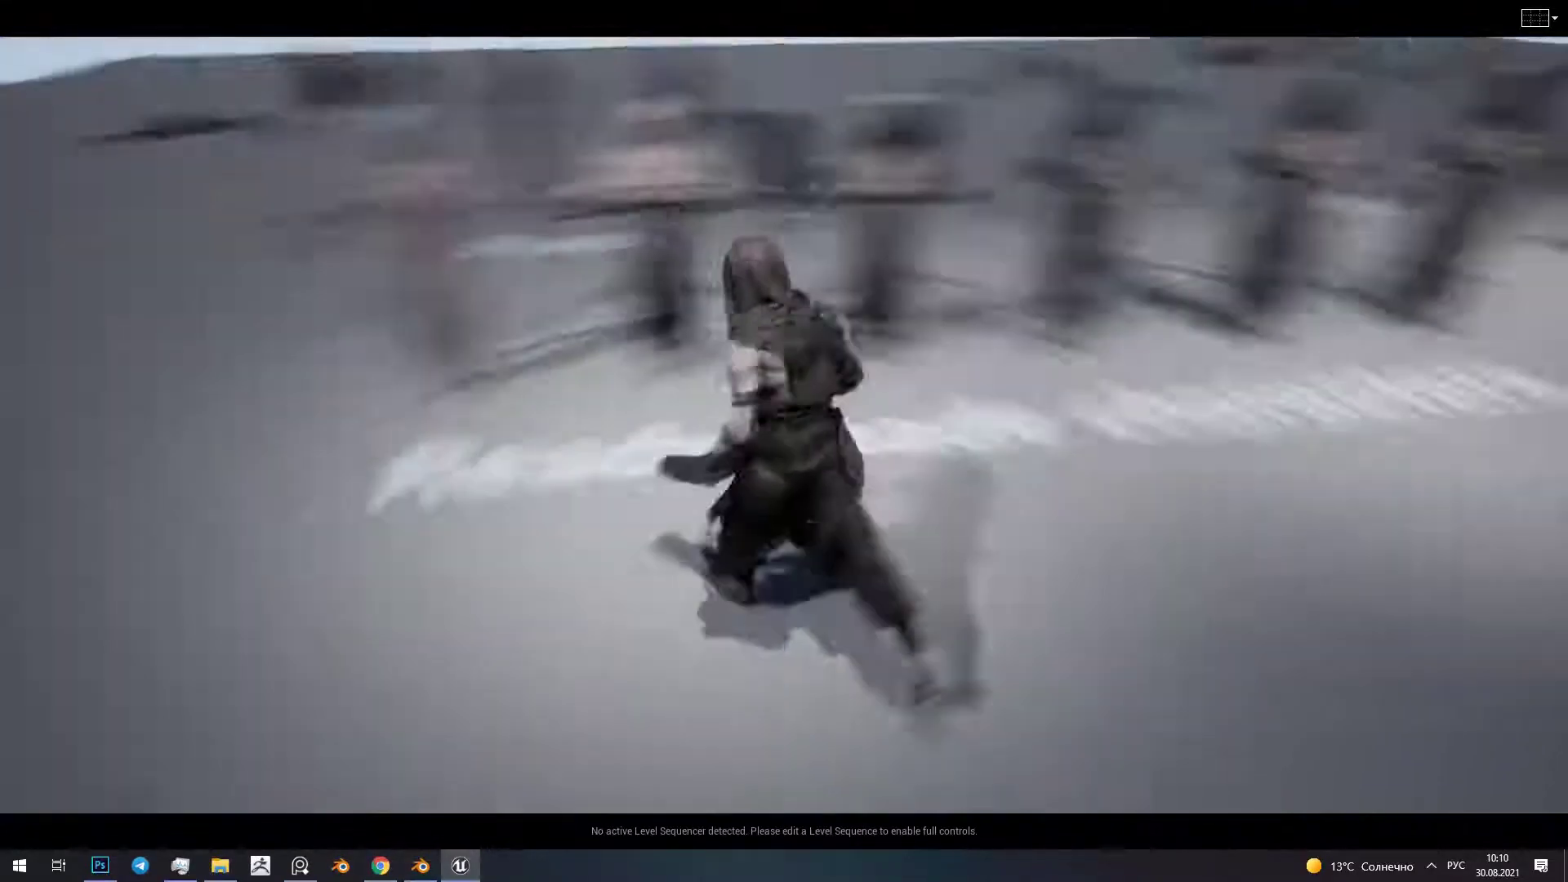
key("w")
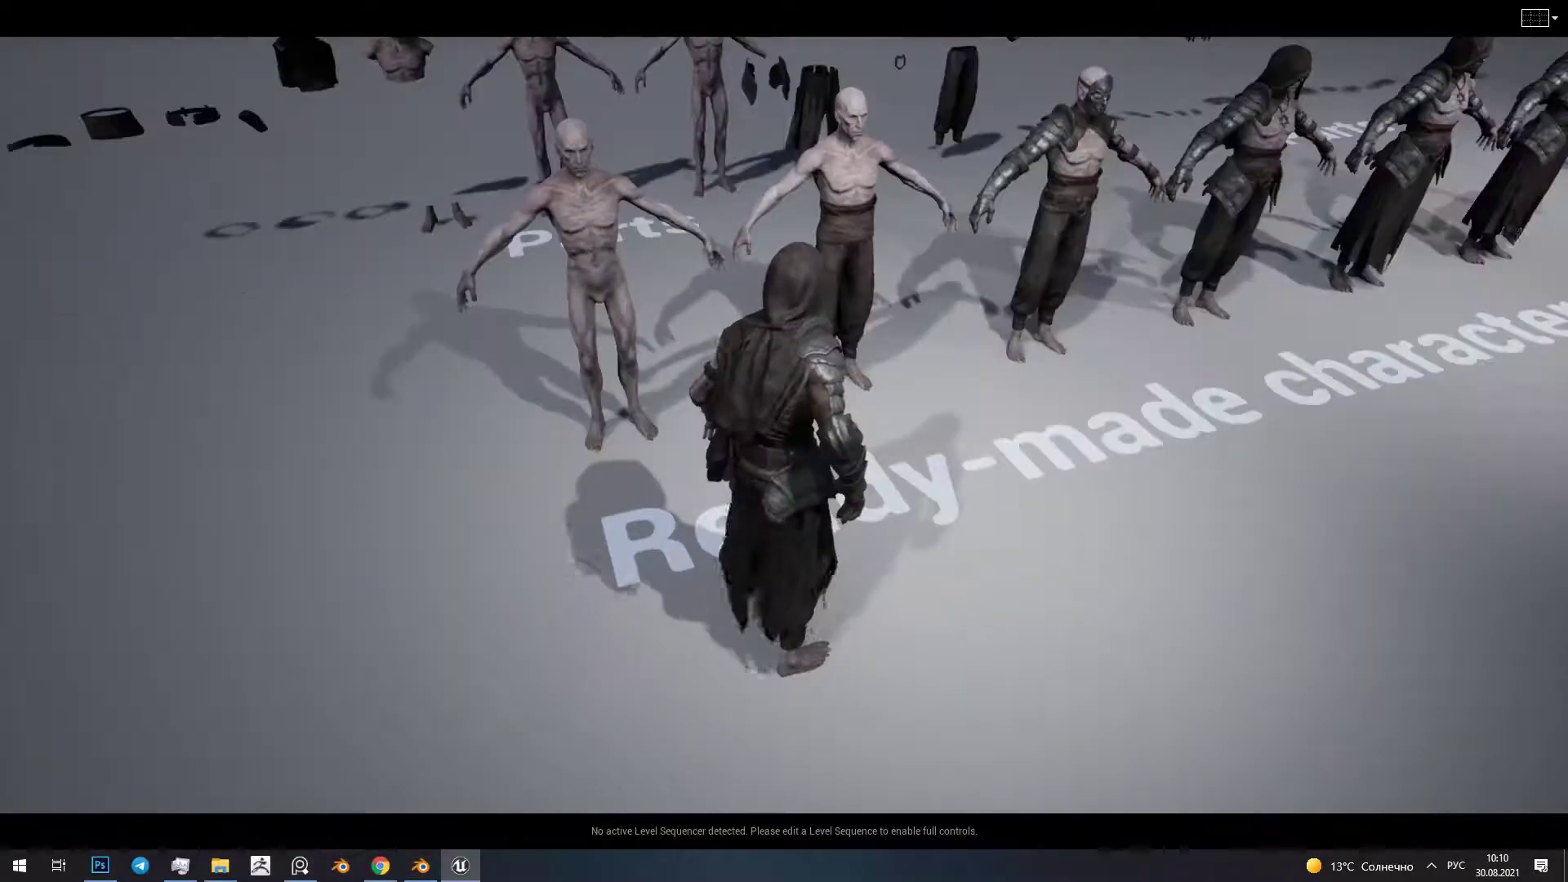
key("w")
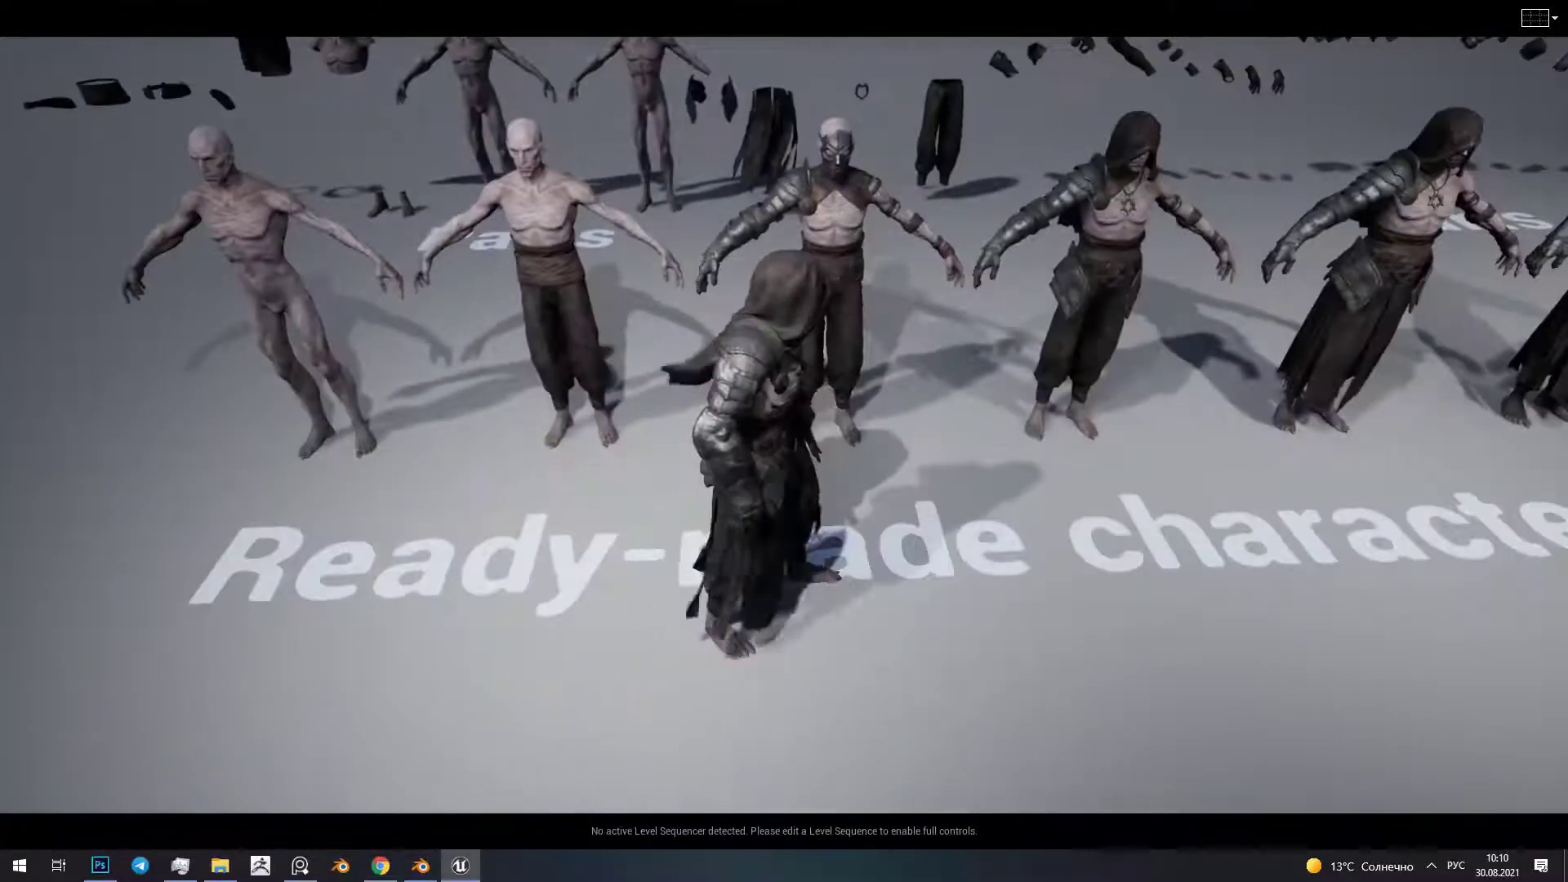
key("d")
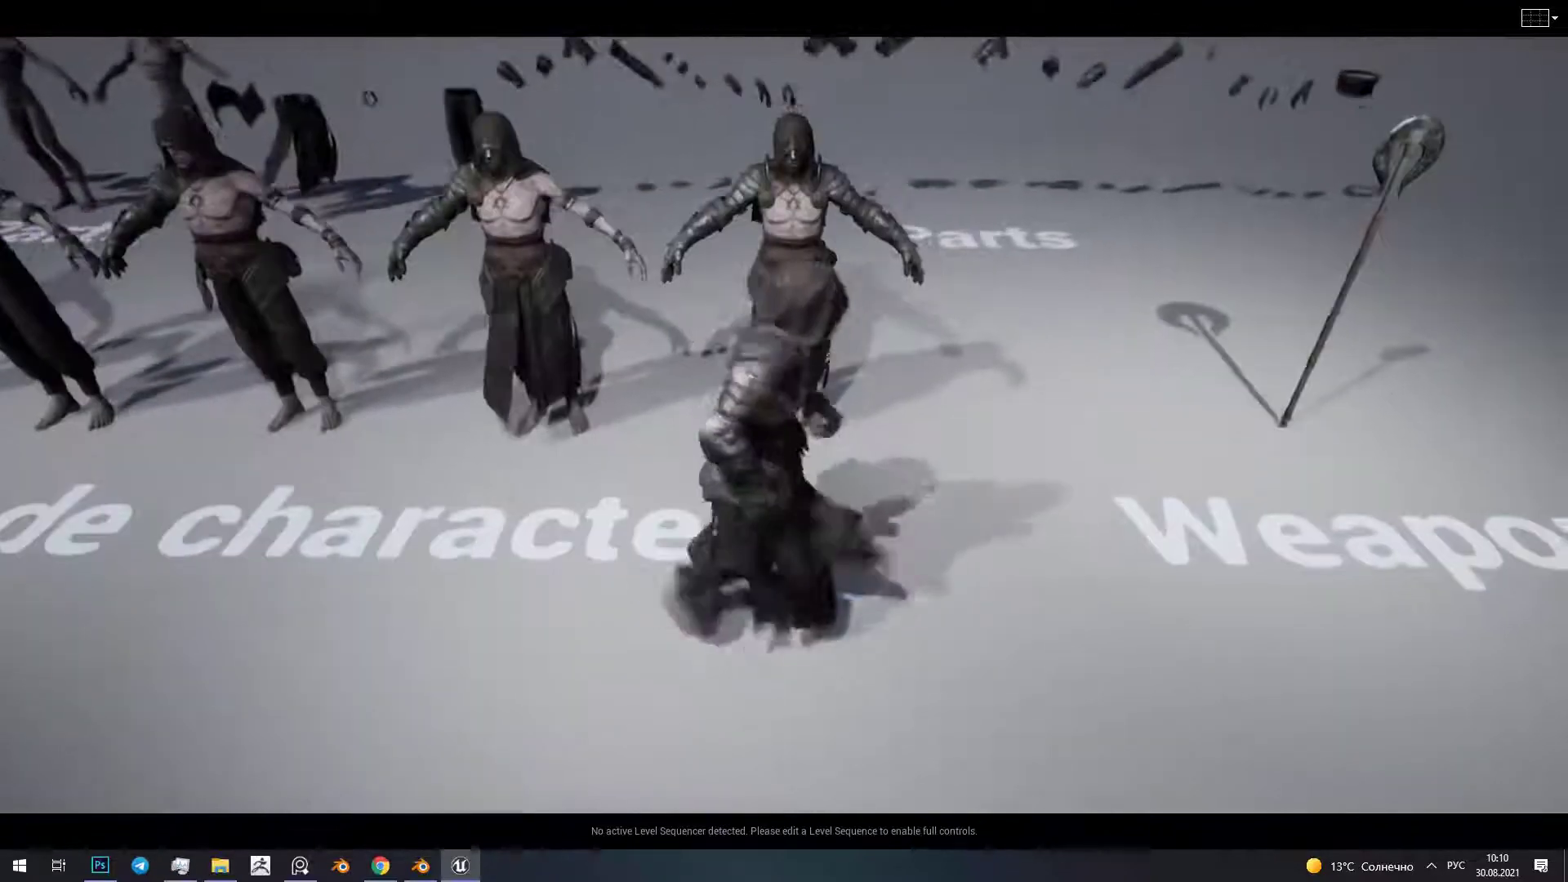
key("d")
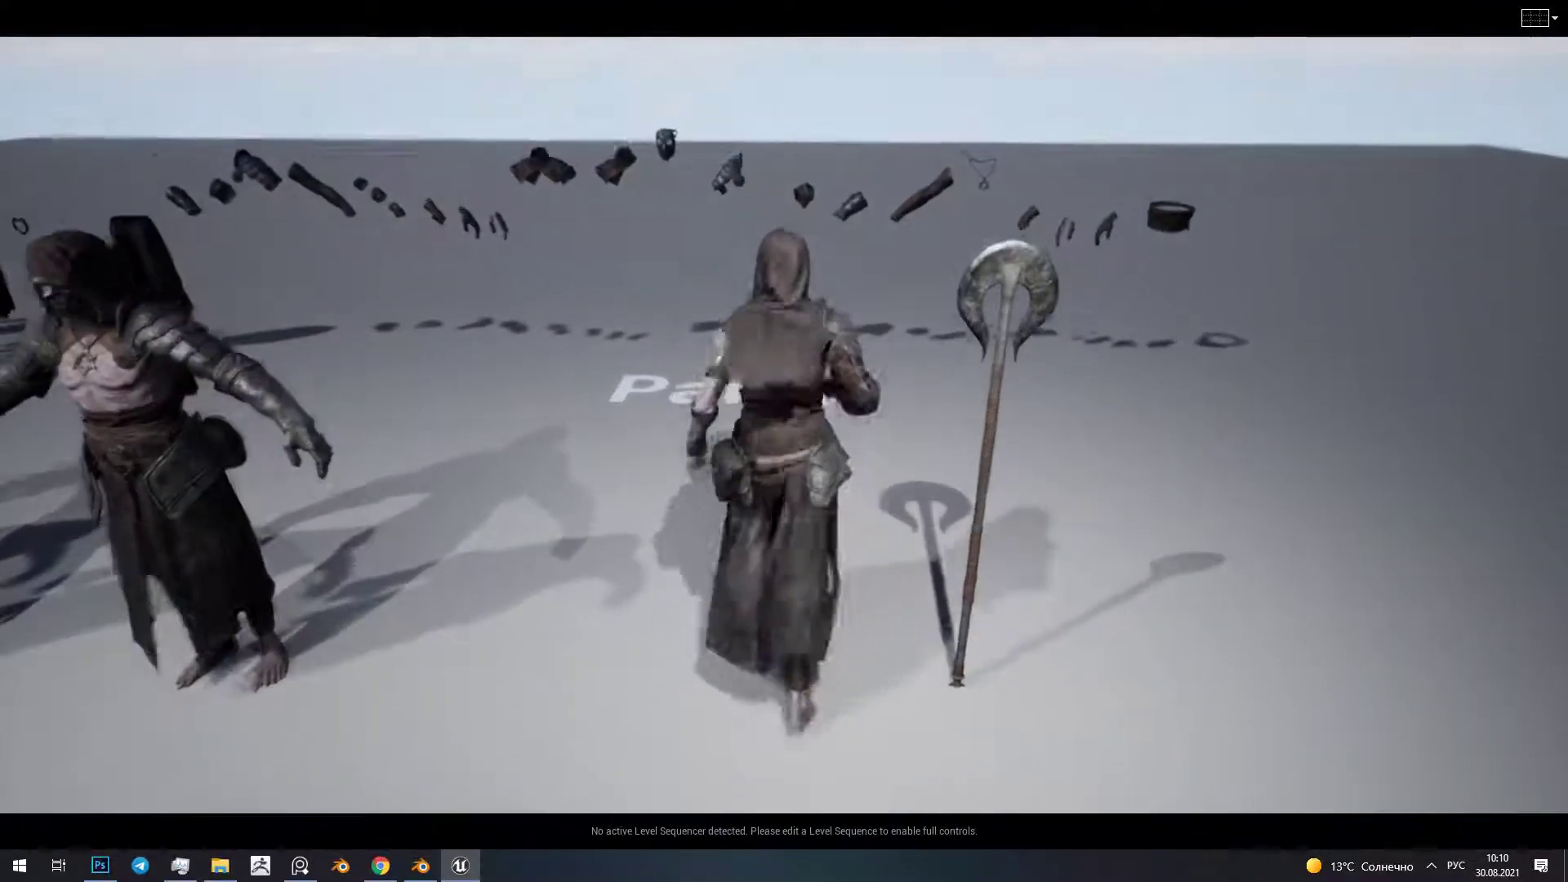
key("w")
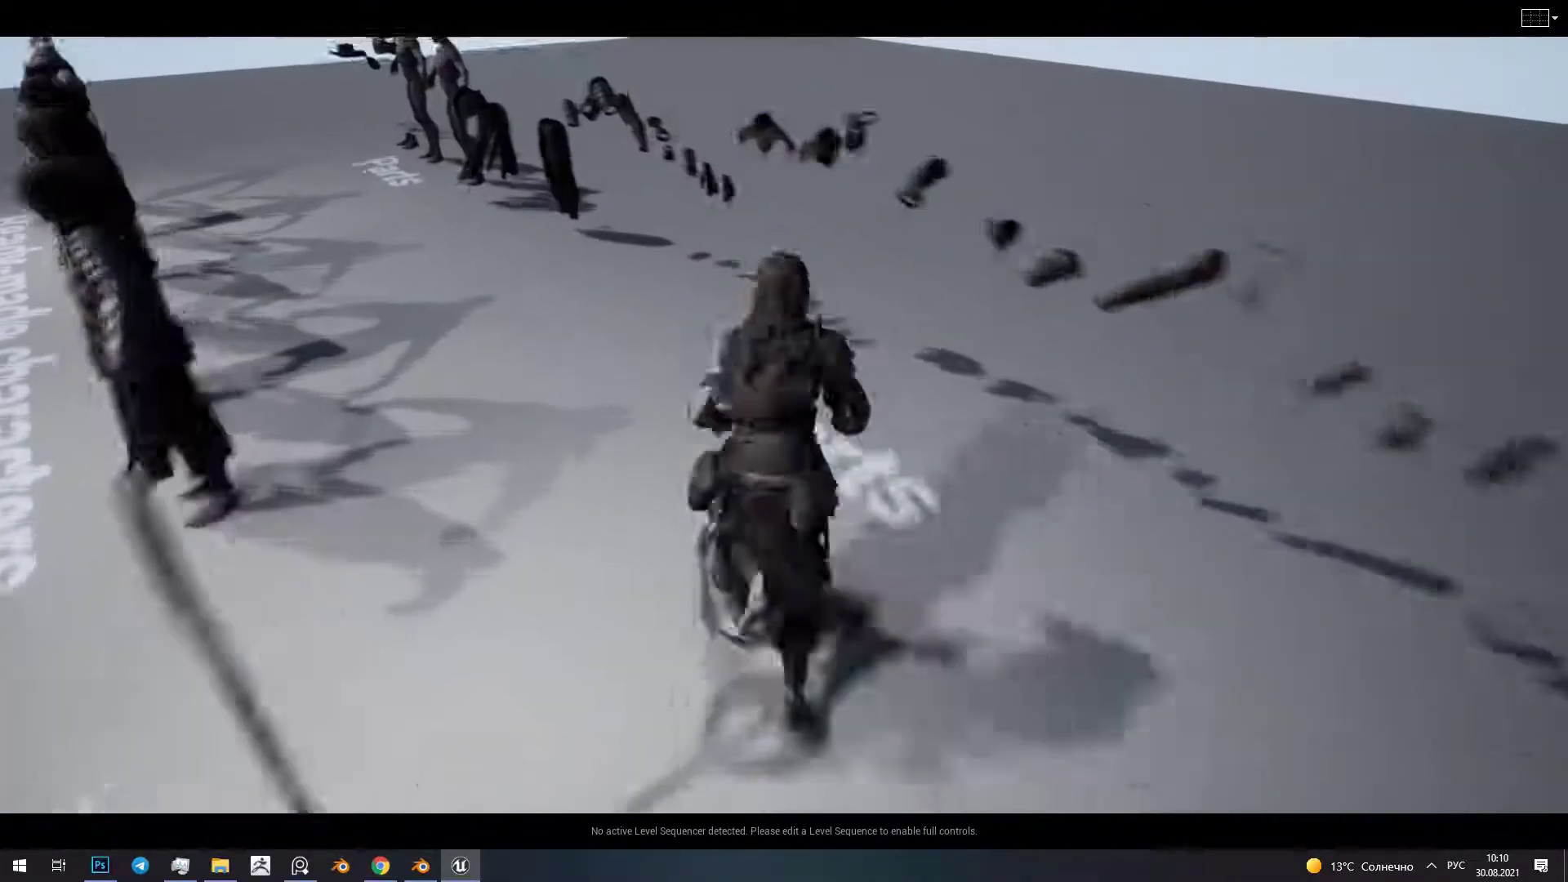
key("w")
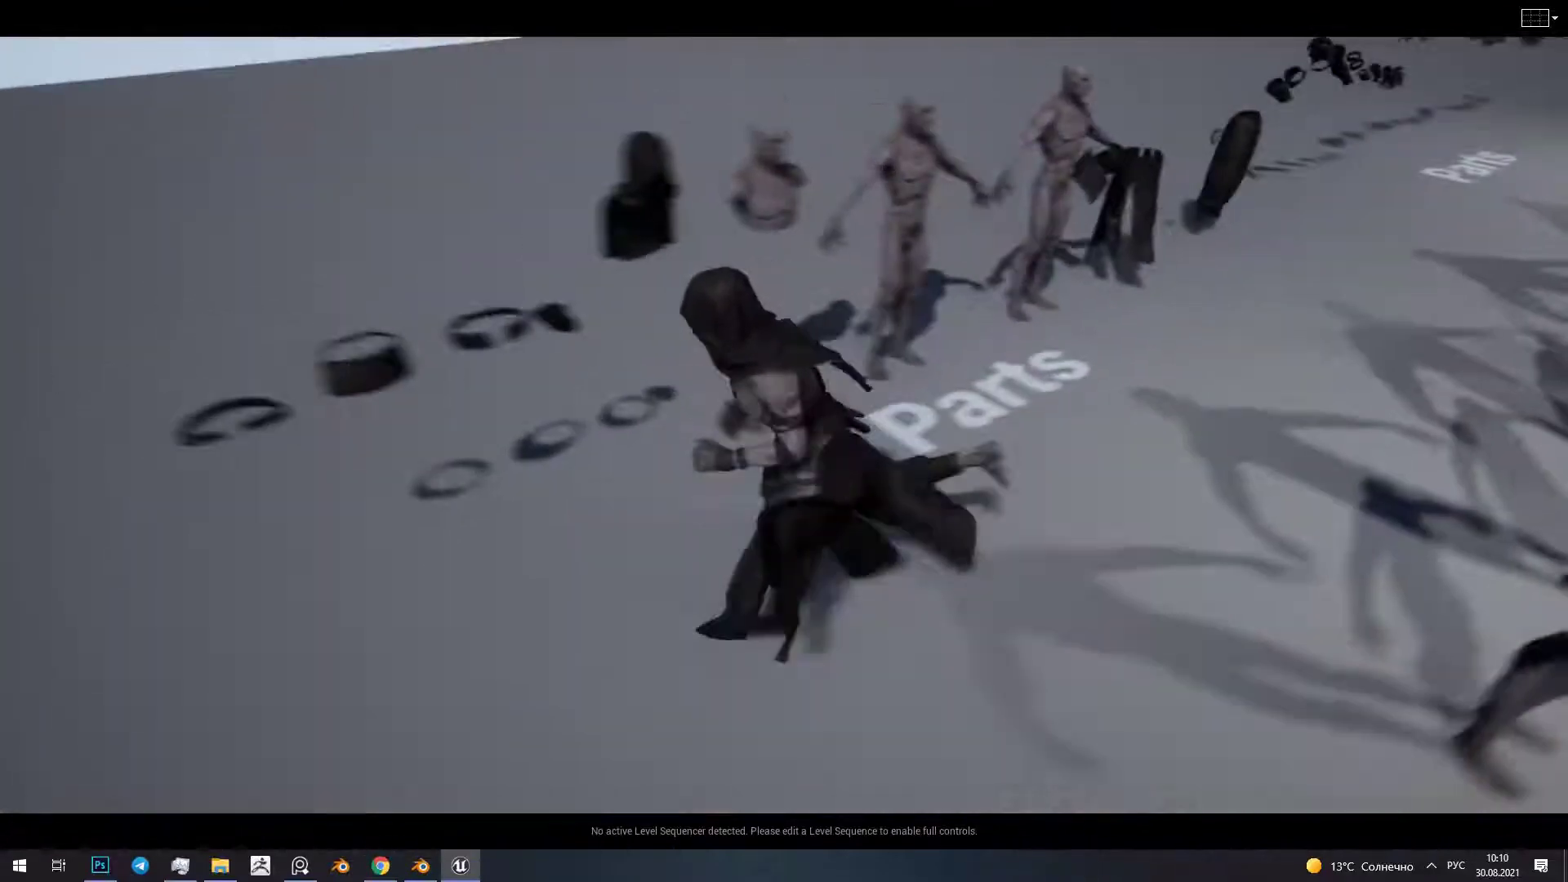
key("w")
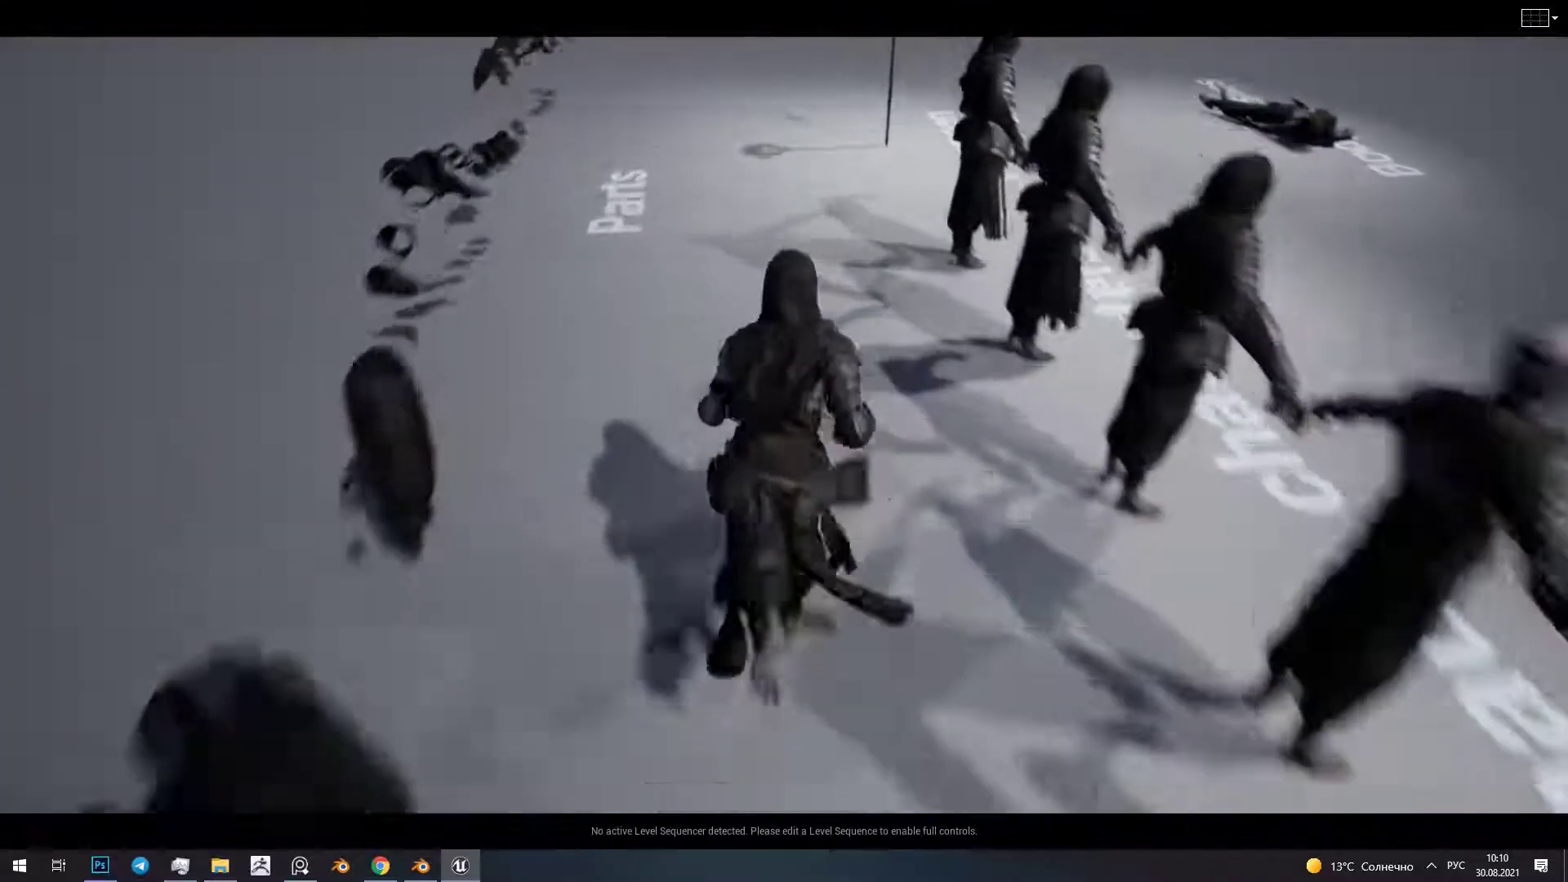
key("w")
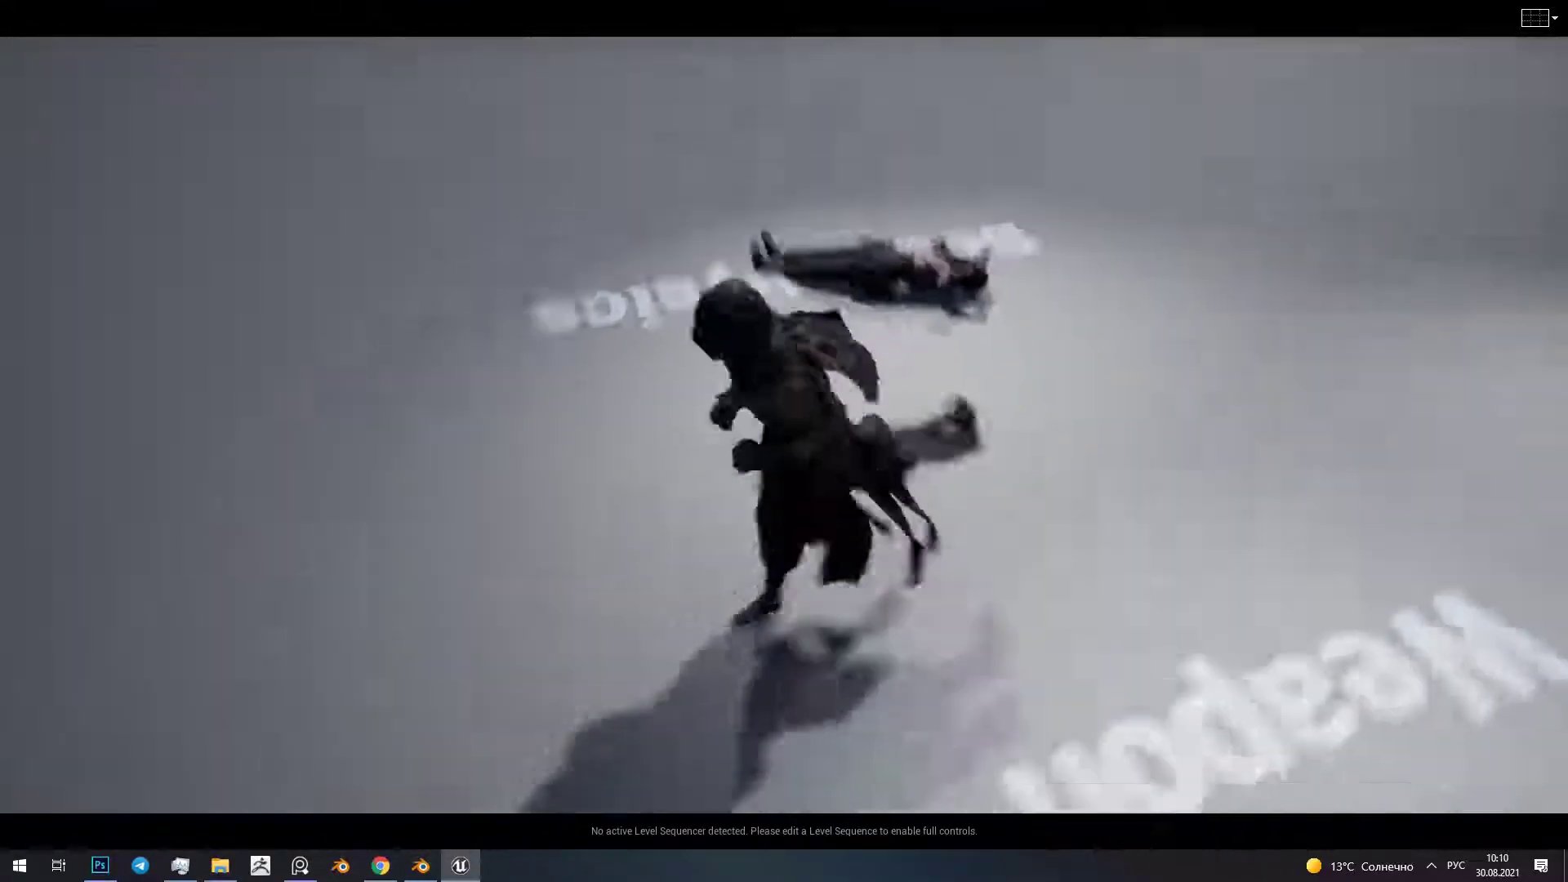
key("Escape")
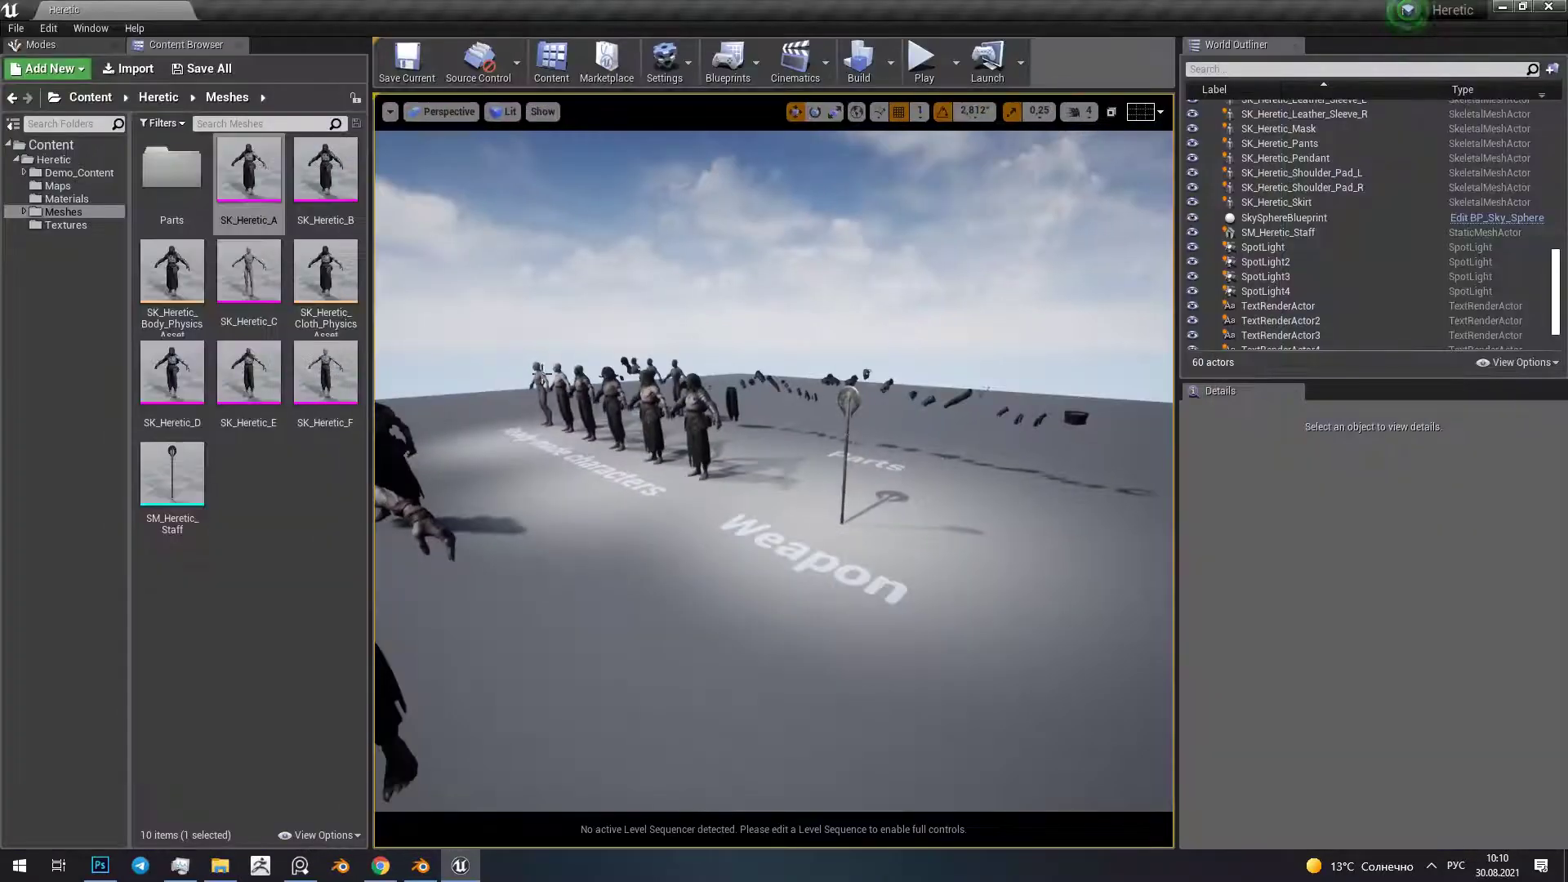
Open SK_Heretic_Body_PhysicsAsset, simulate it, and drag the ragdoll up by its head and foot
double_click(193, 292)
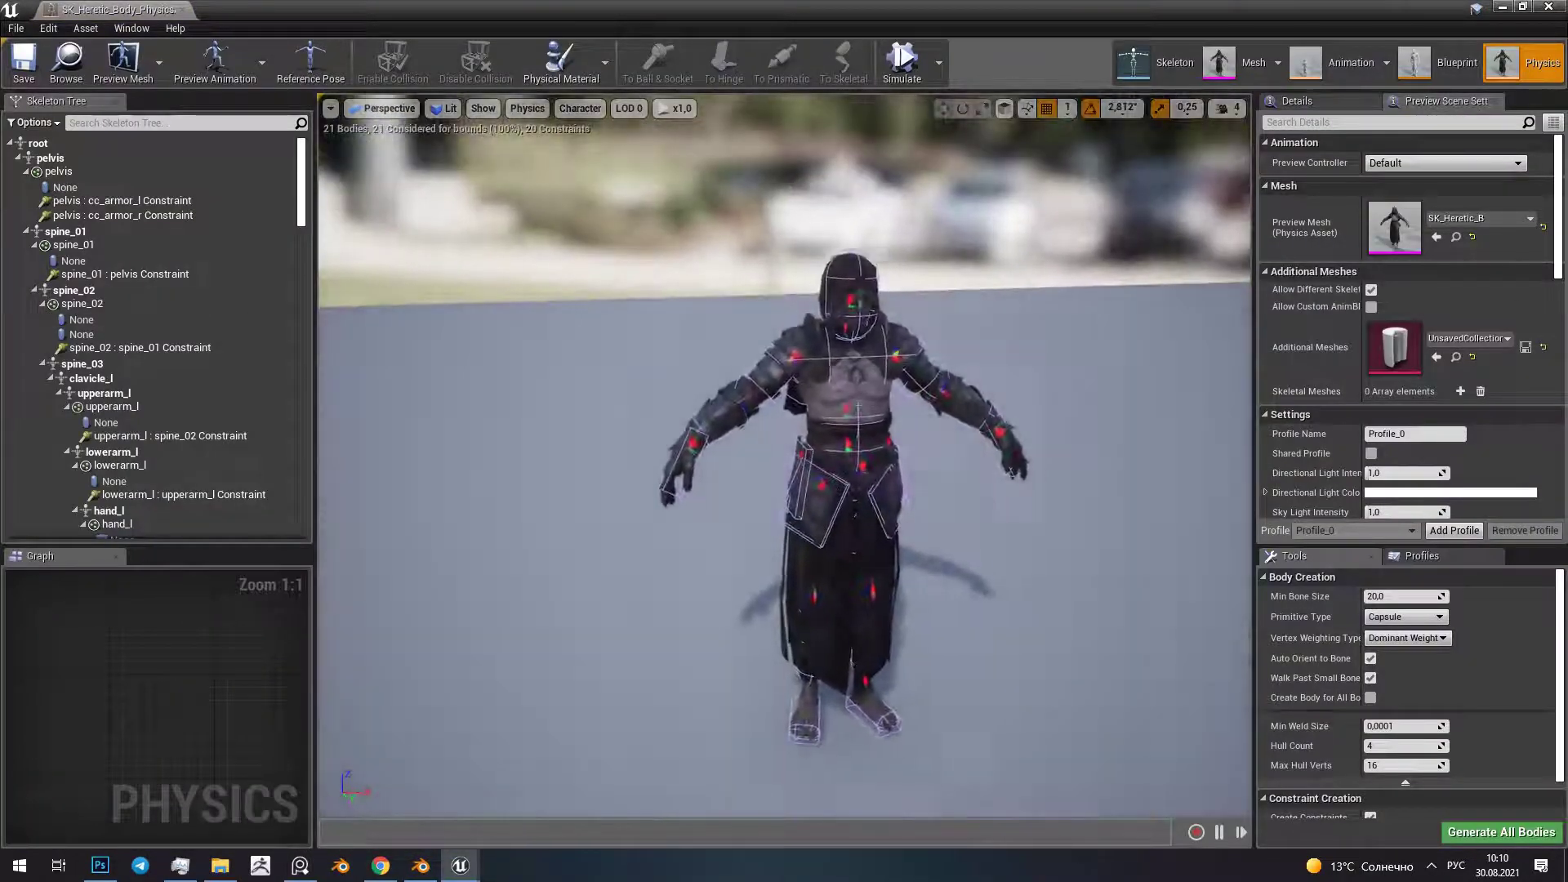
left_click(902, 59)
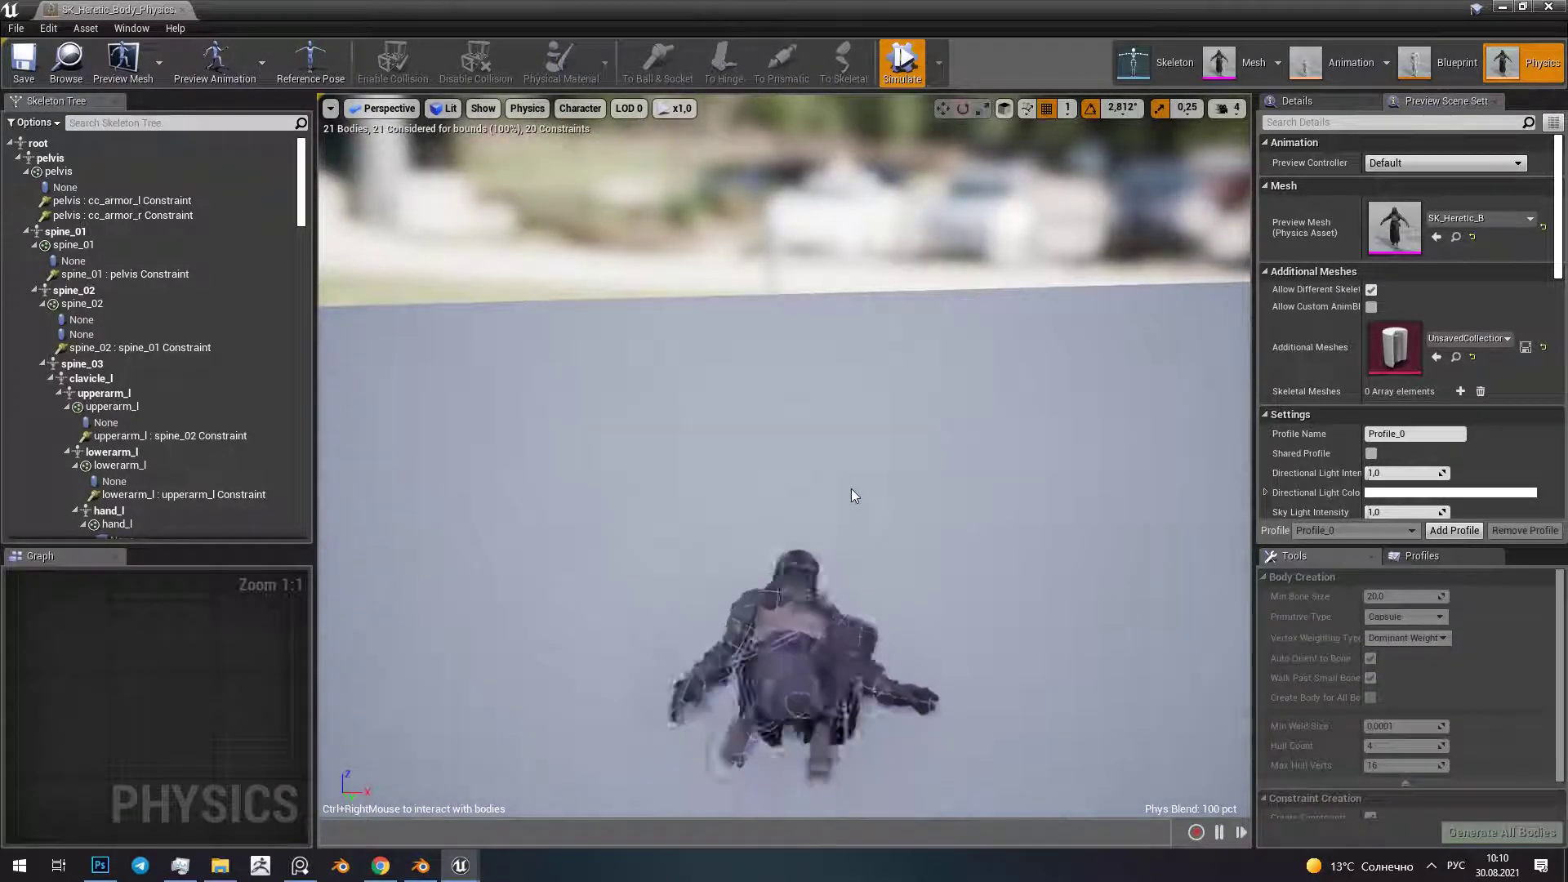
right_click_drag(797, 596, 789, 160, "ctrl")
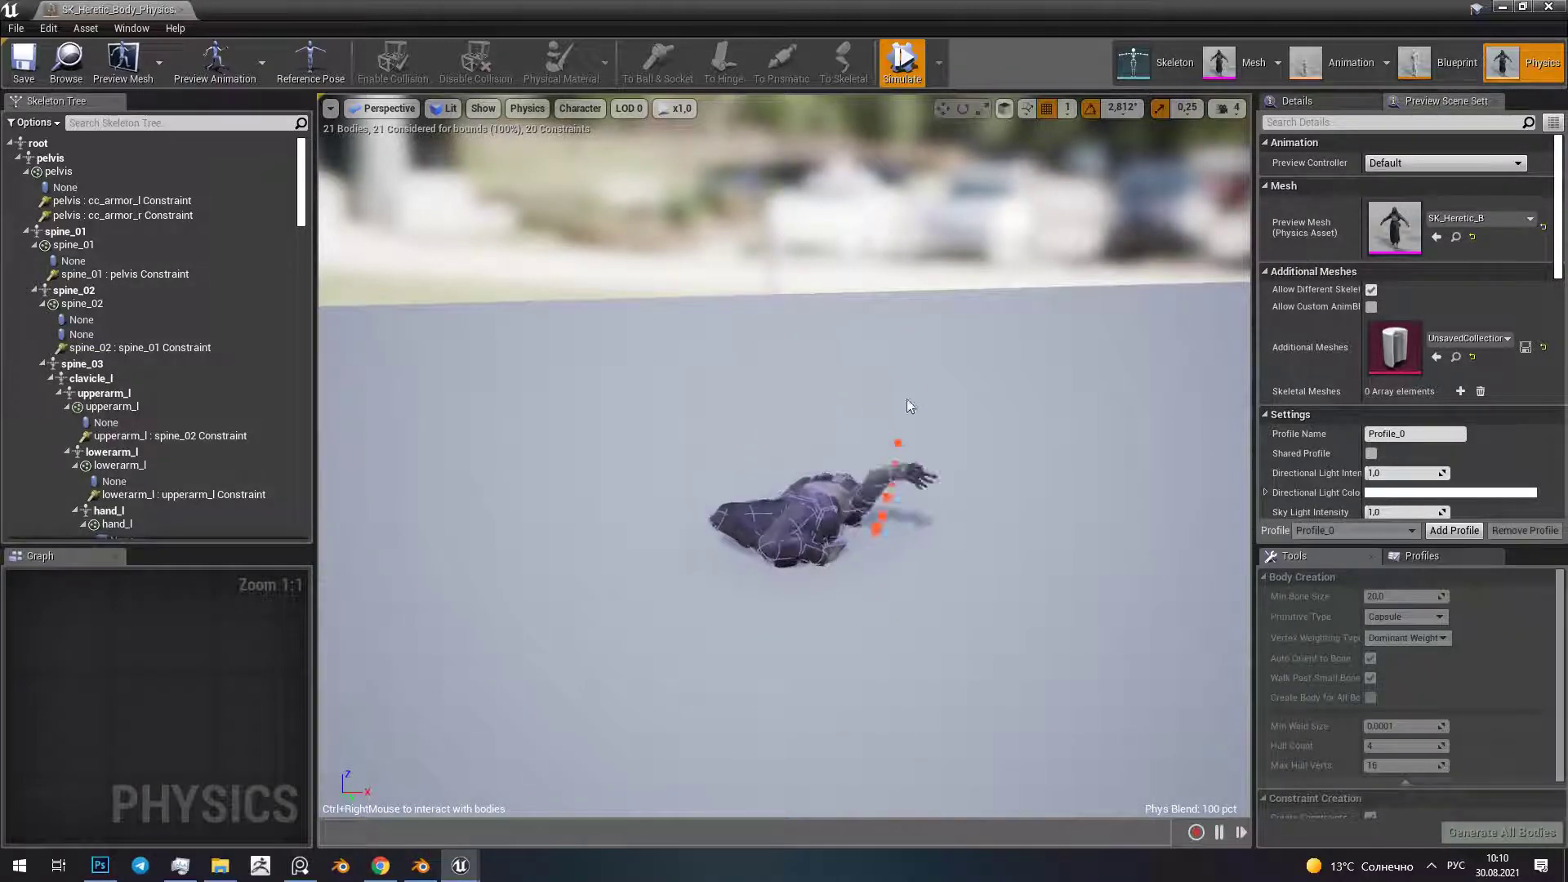
right_click_drag(911, 406, 889, 80, "ctrl")
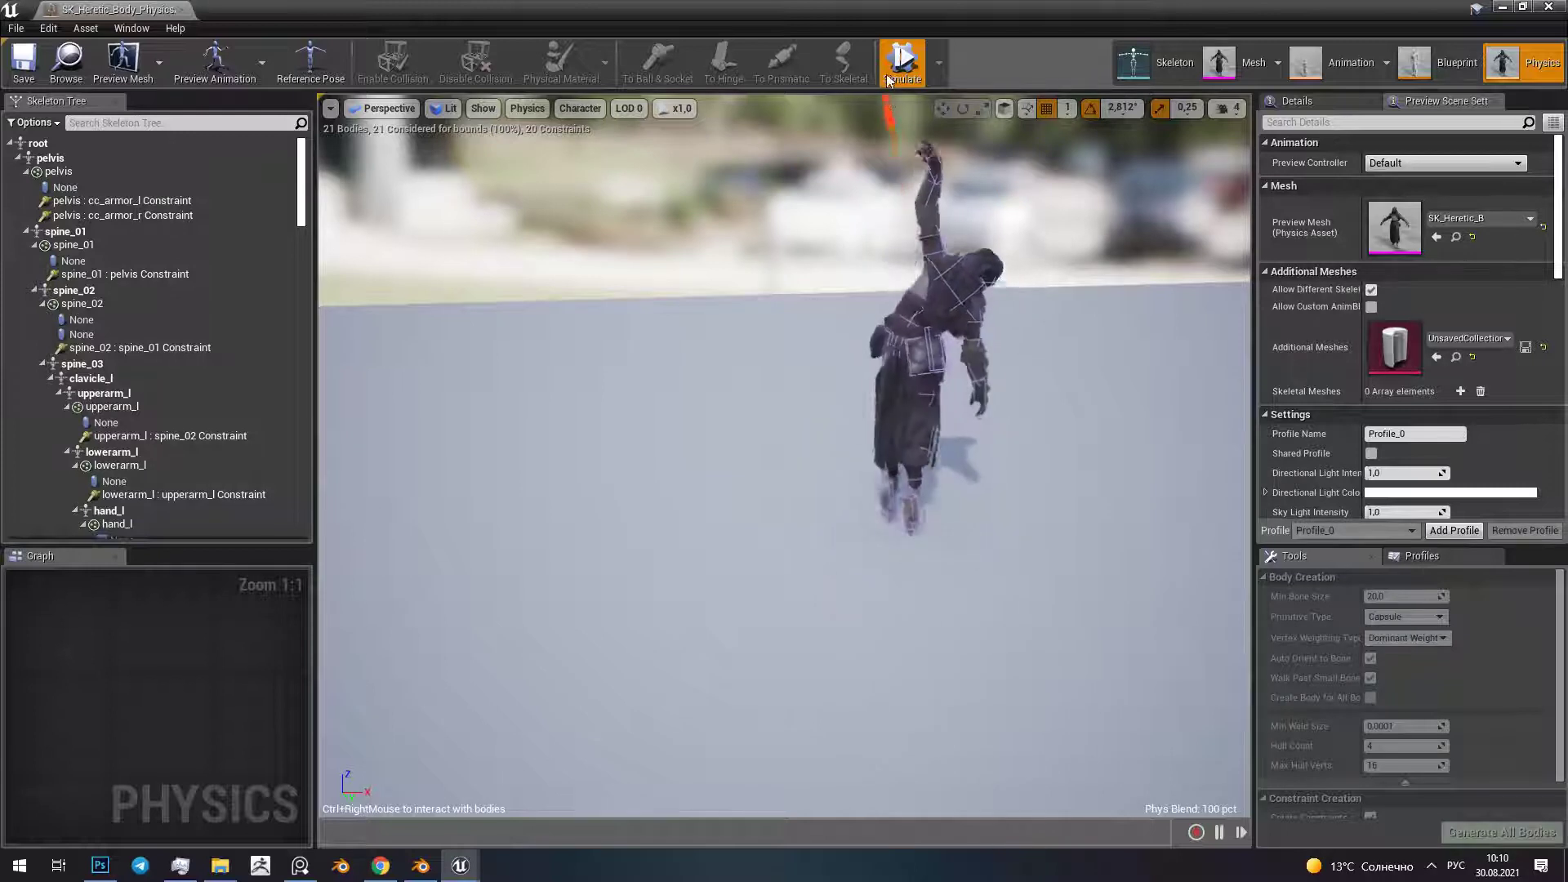
right_click_drag(889, 80, 915, 441, "ctrl")
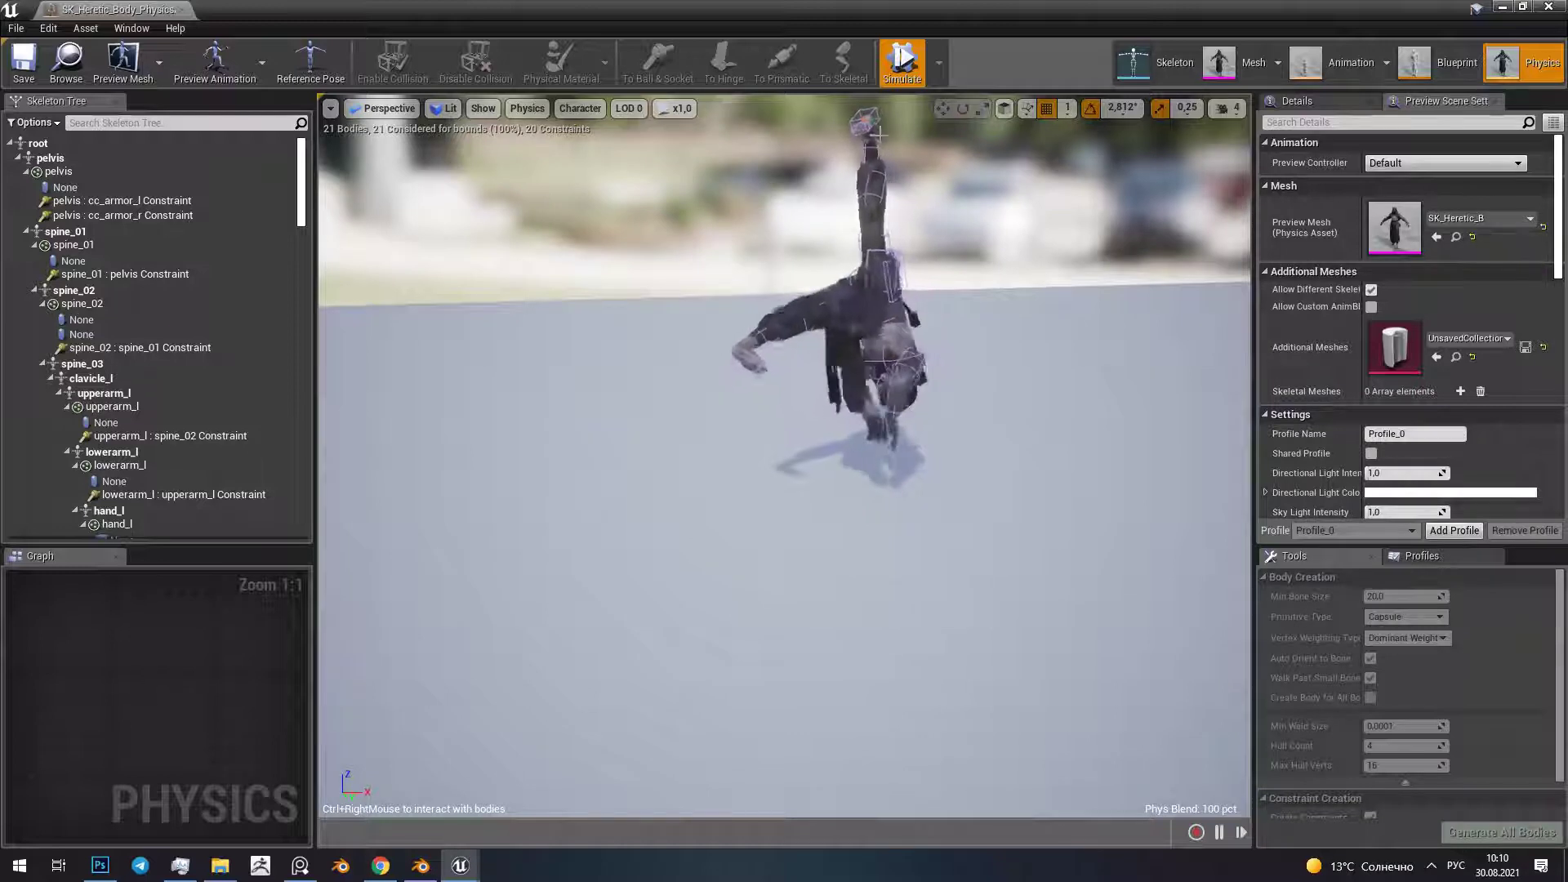
right_click_drag(865, 131, 861, 151, "ctrl")
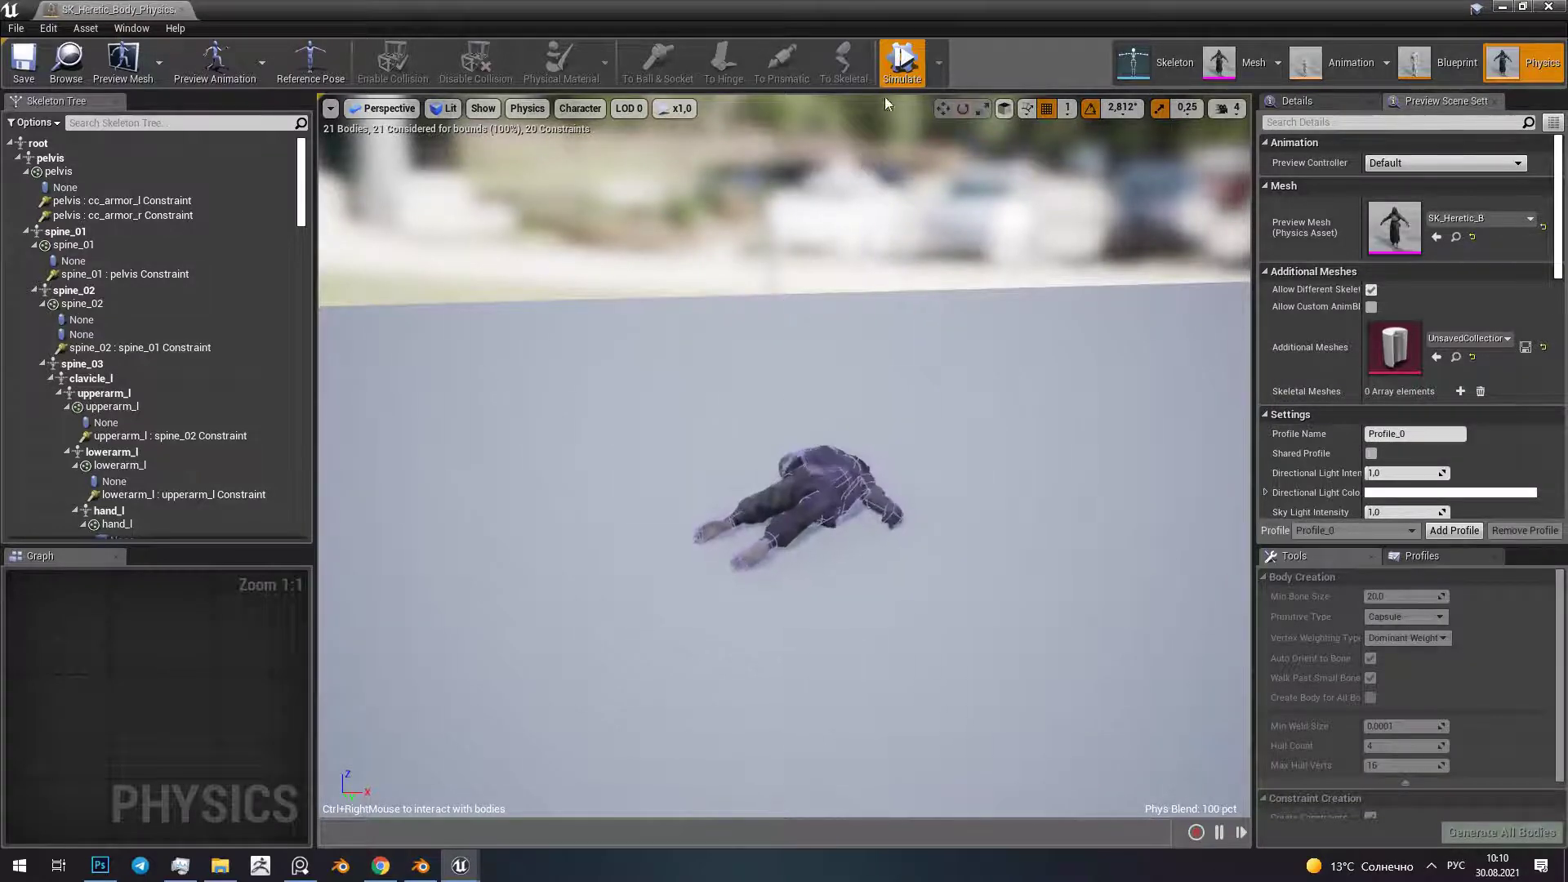
Stop, restart and stop the simulation again, then close the body physics asset
left_click(901, 72)
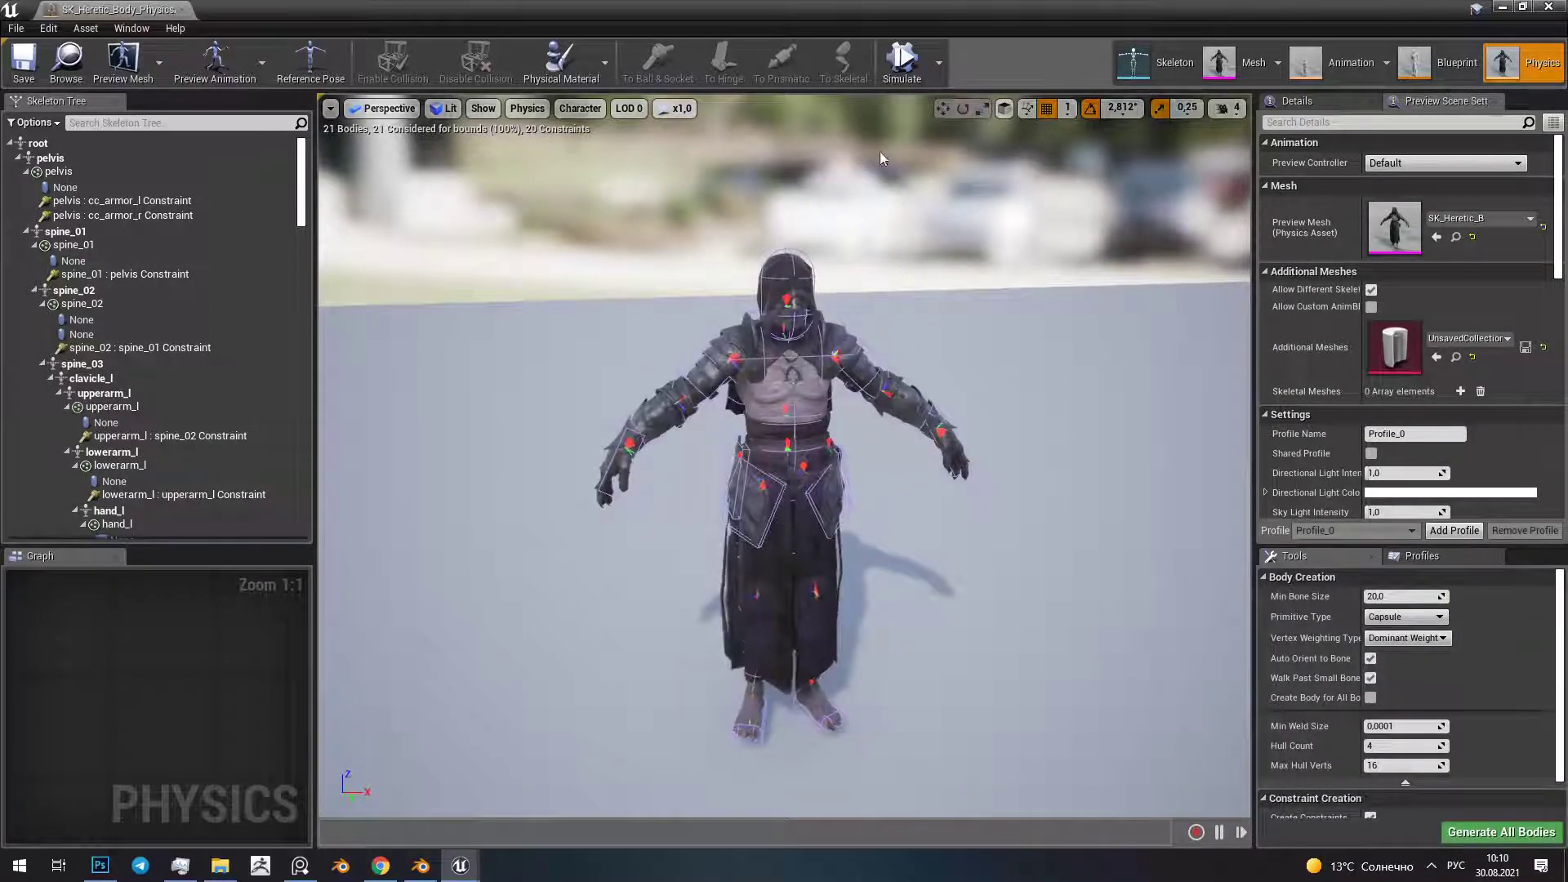
left_click(895, 69)
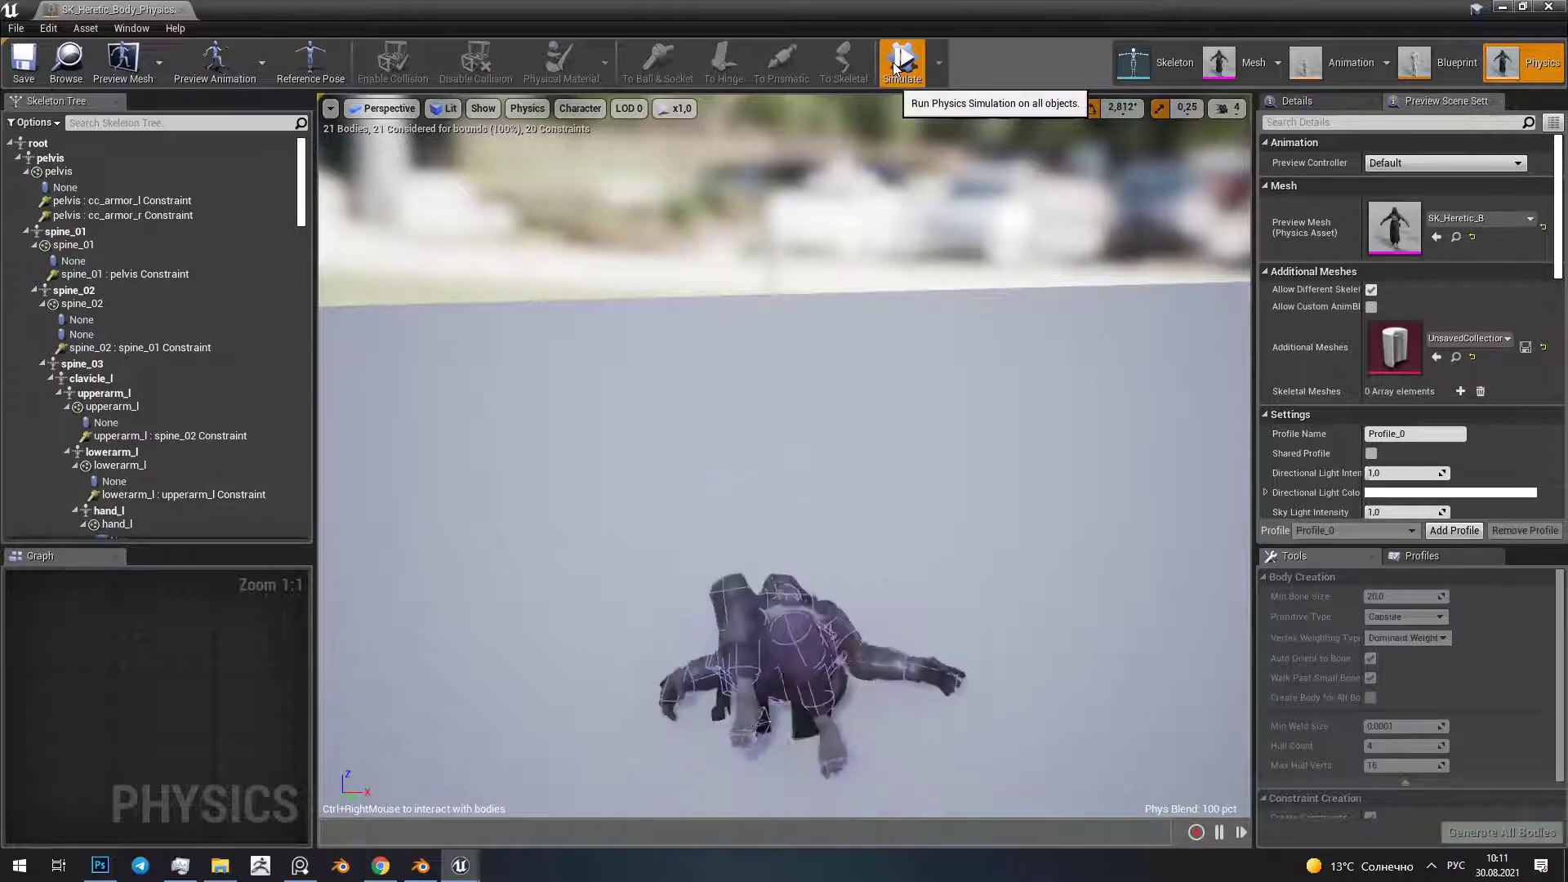
left_click(896, 69)
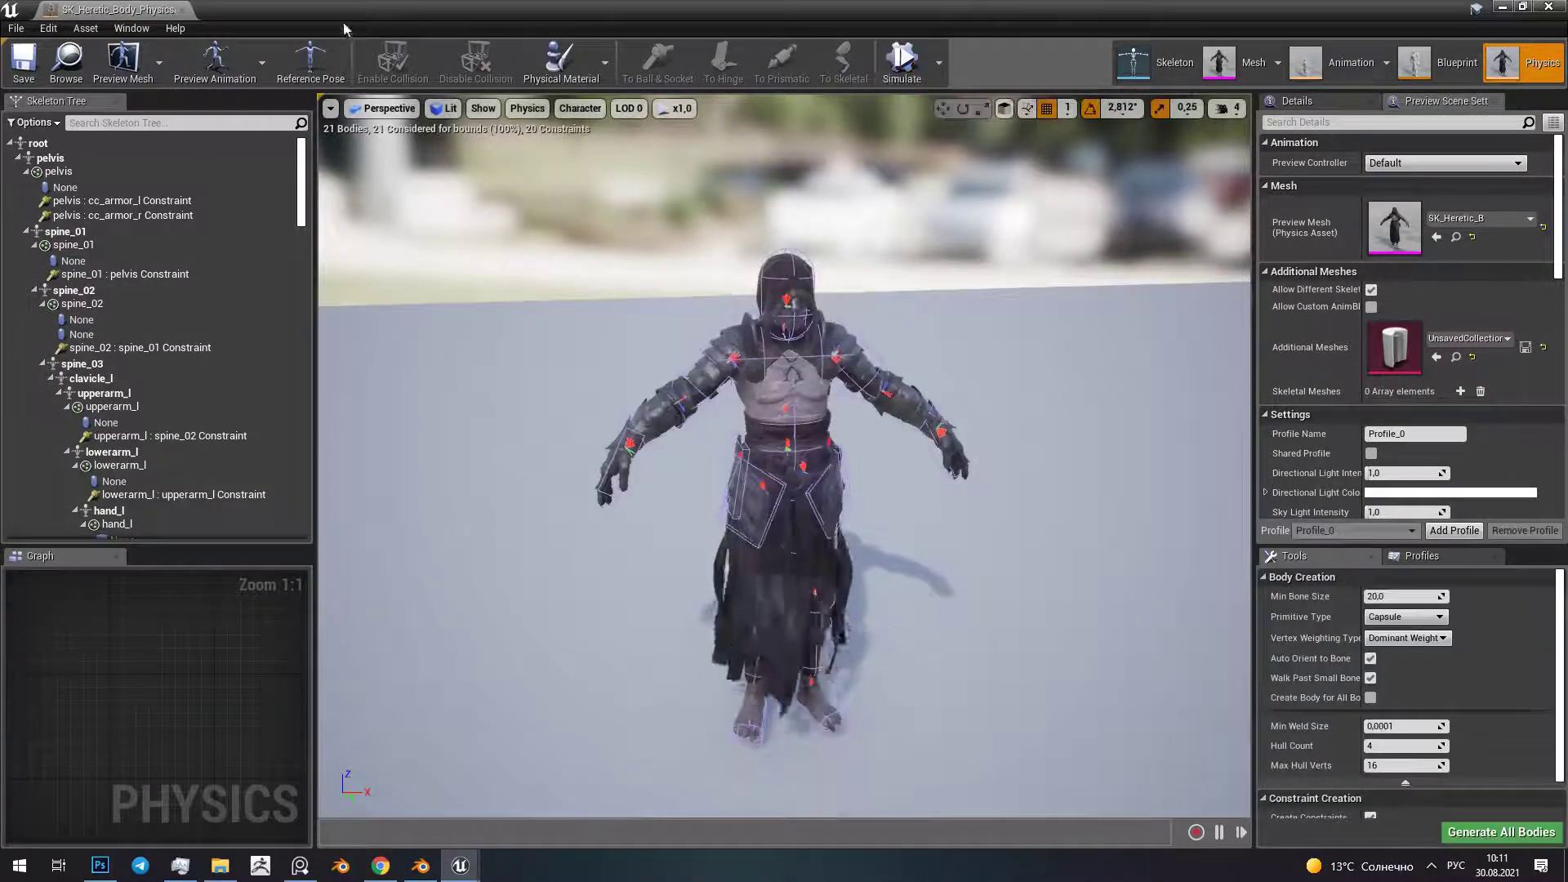
left_click(190, 10)
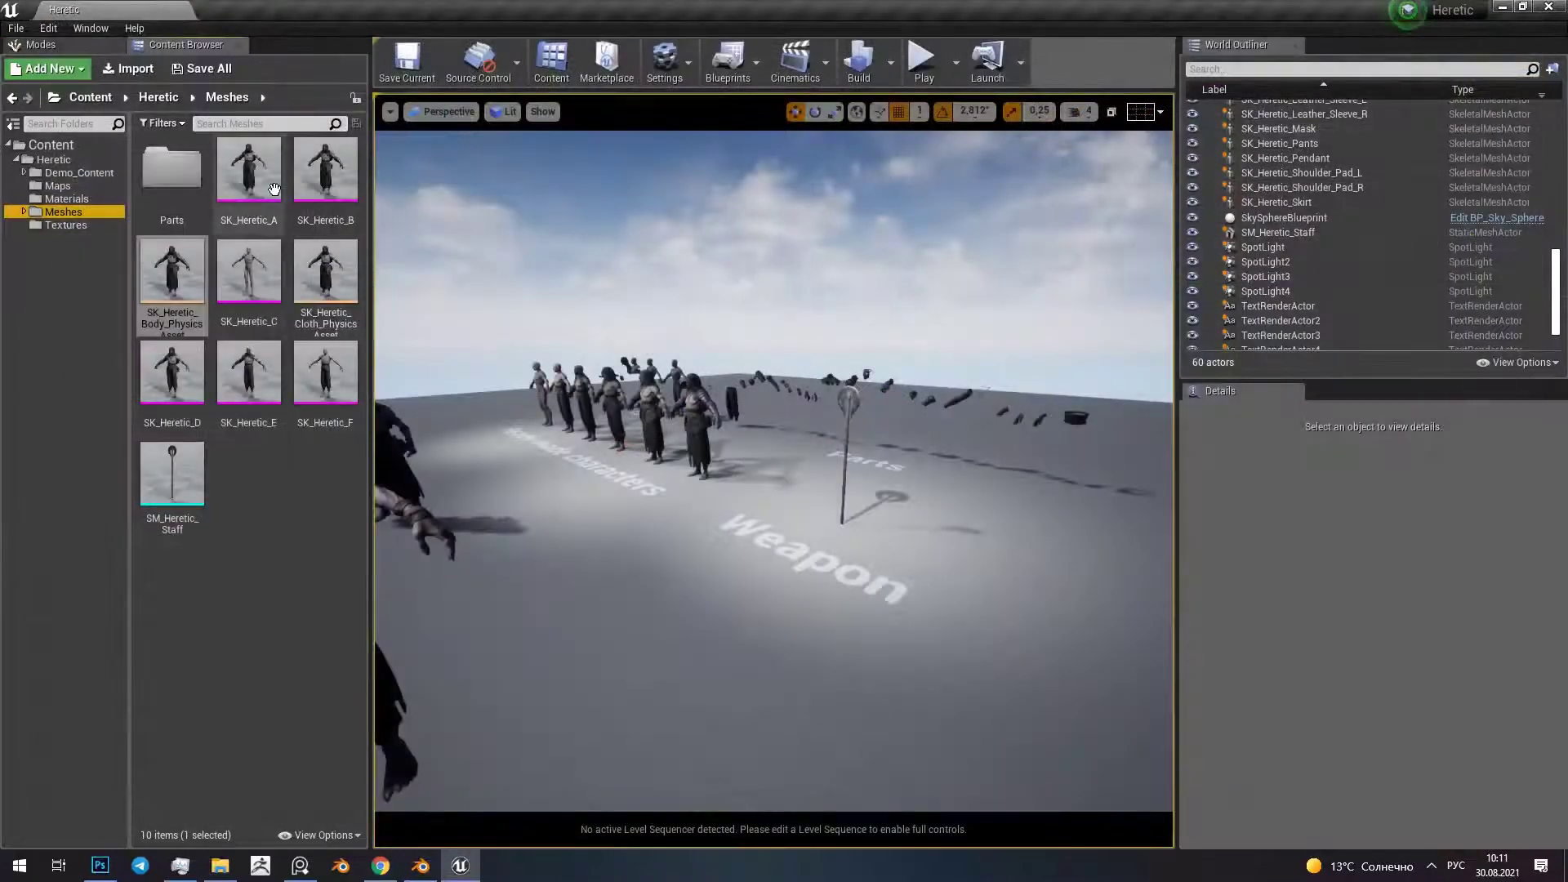
double_click(264, 183)
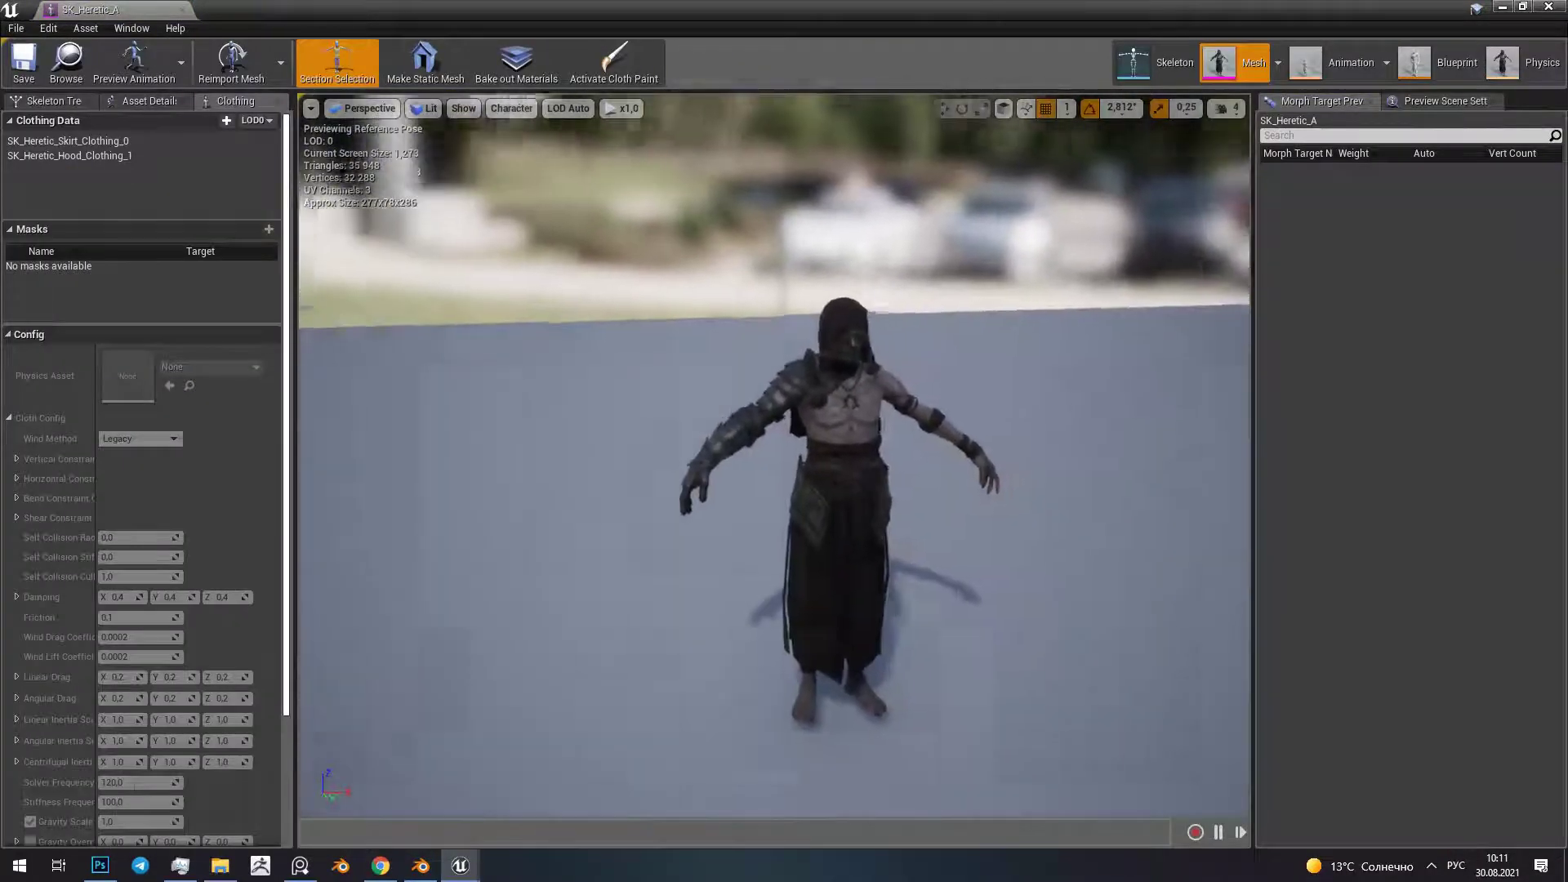
left_click(181, 11)
double_click(324, 192)
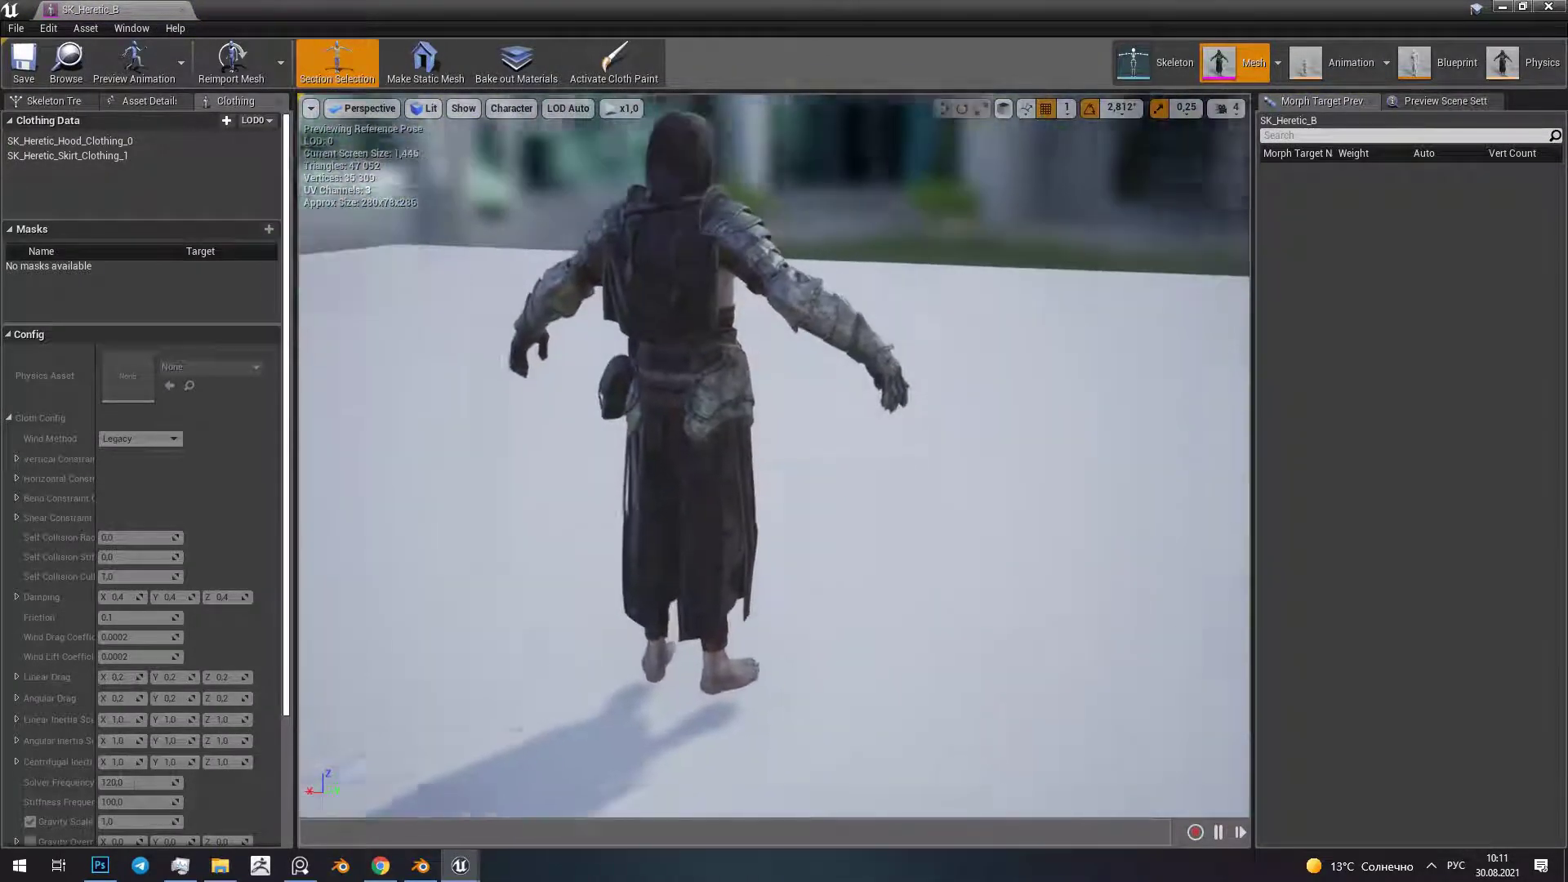
left_click(183, 9)
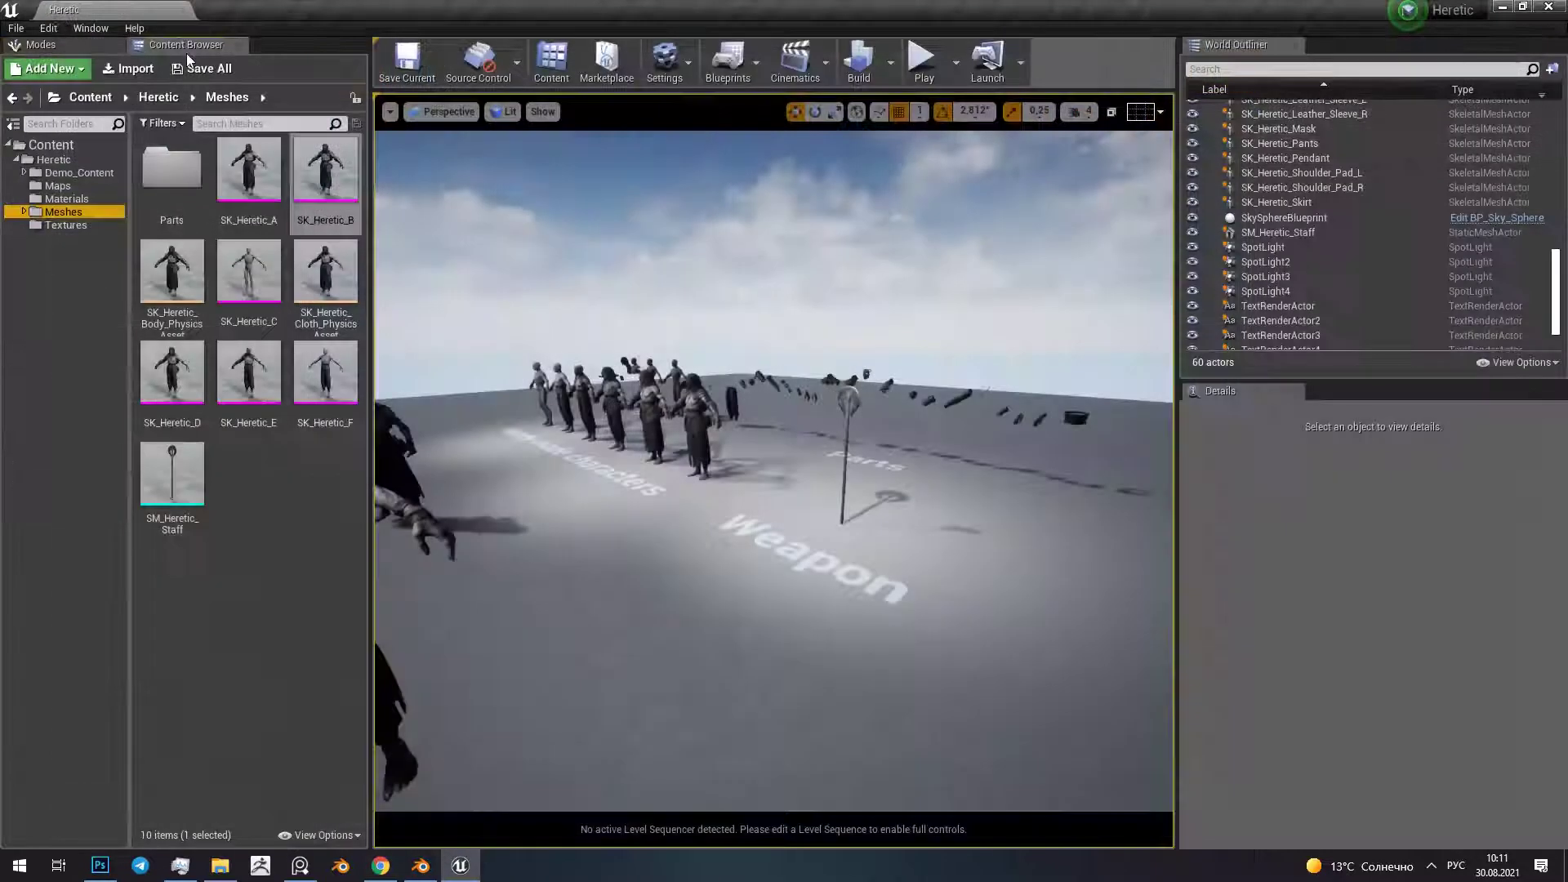
double_click(249, 274)
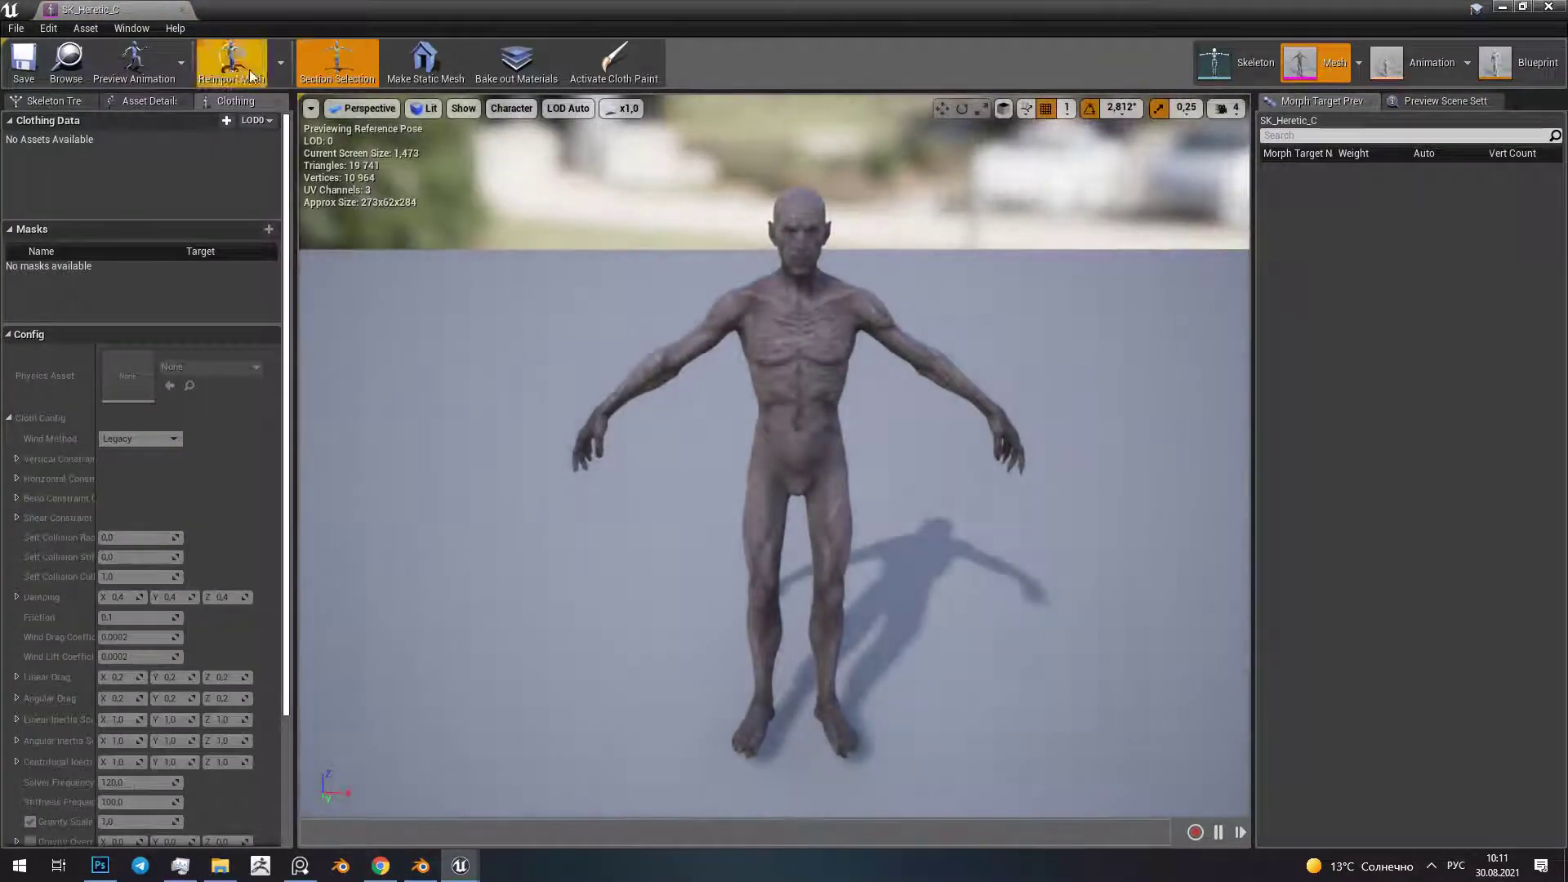
left_click(184, 9)
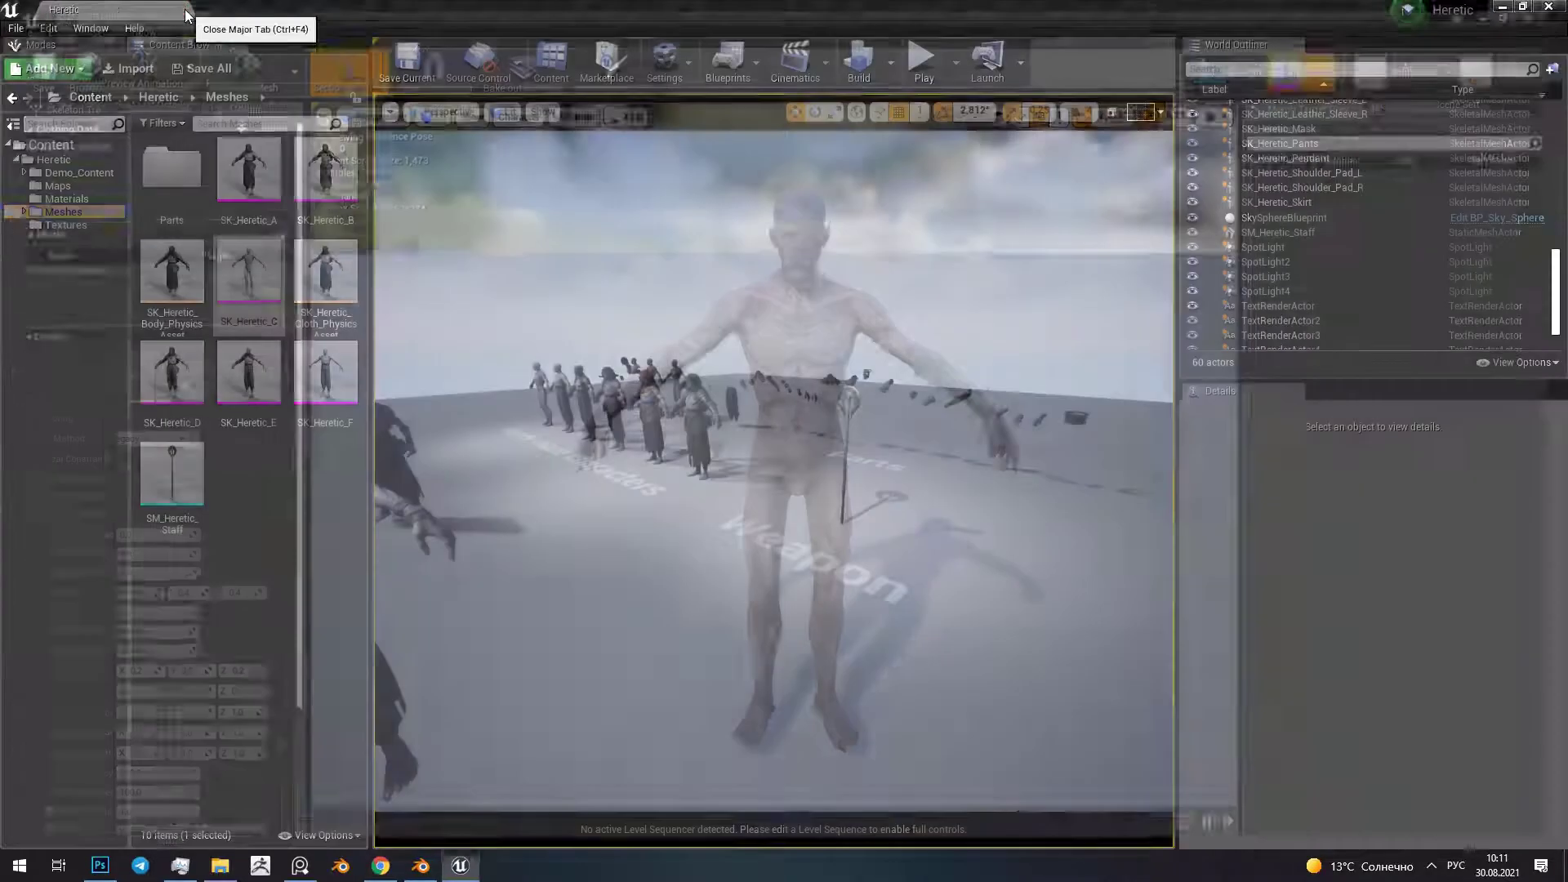
double_click(171, 473)
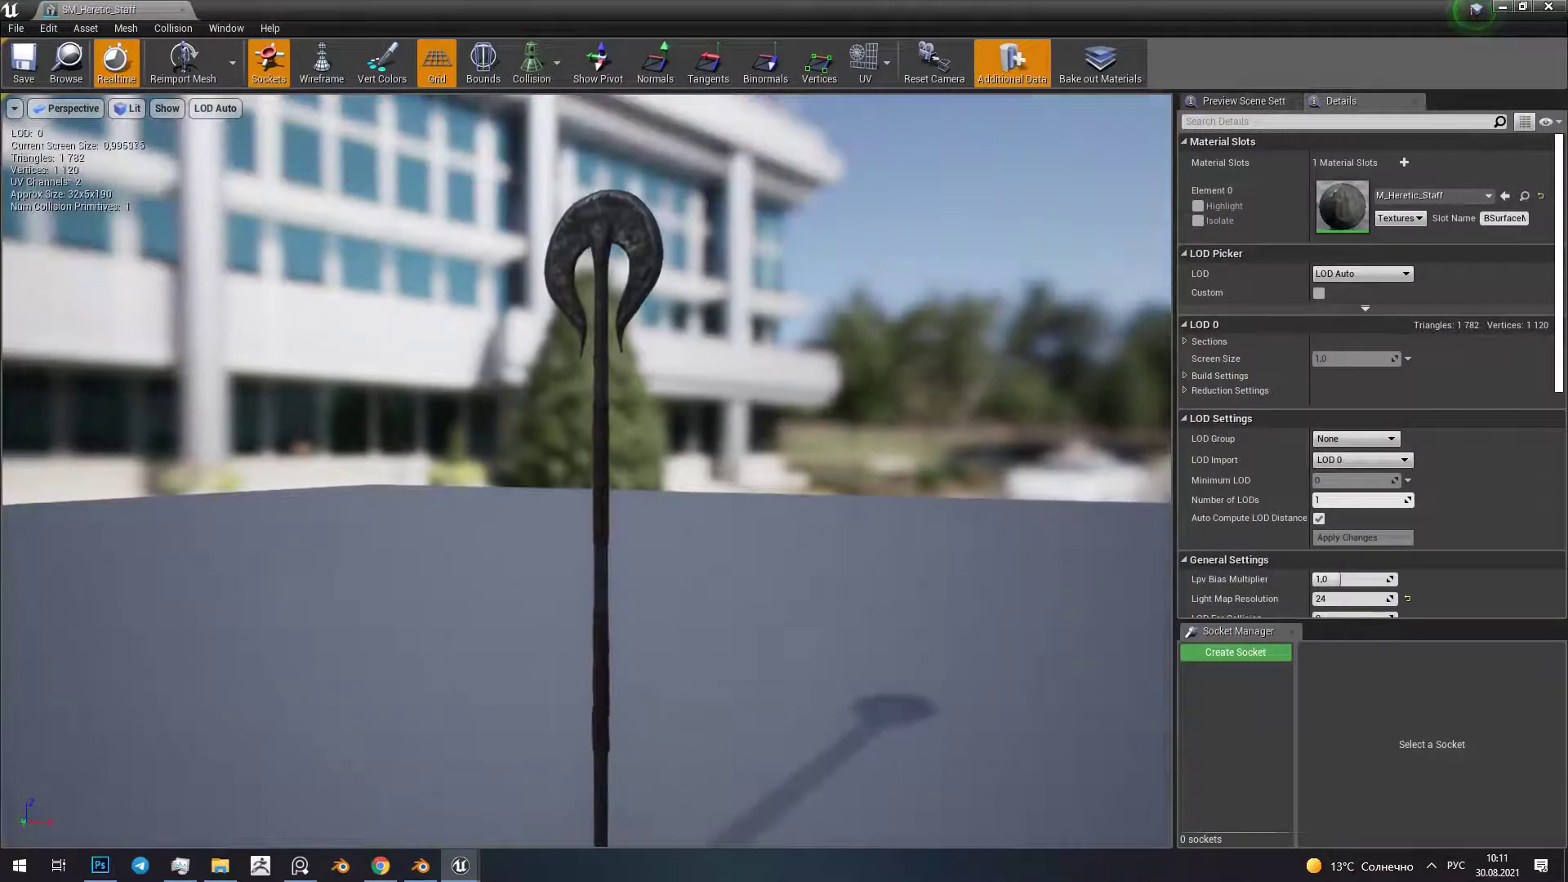
left_click(183, 9)
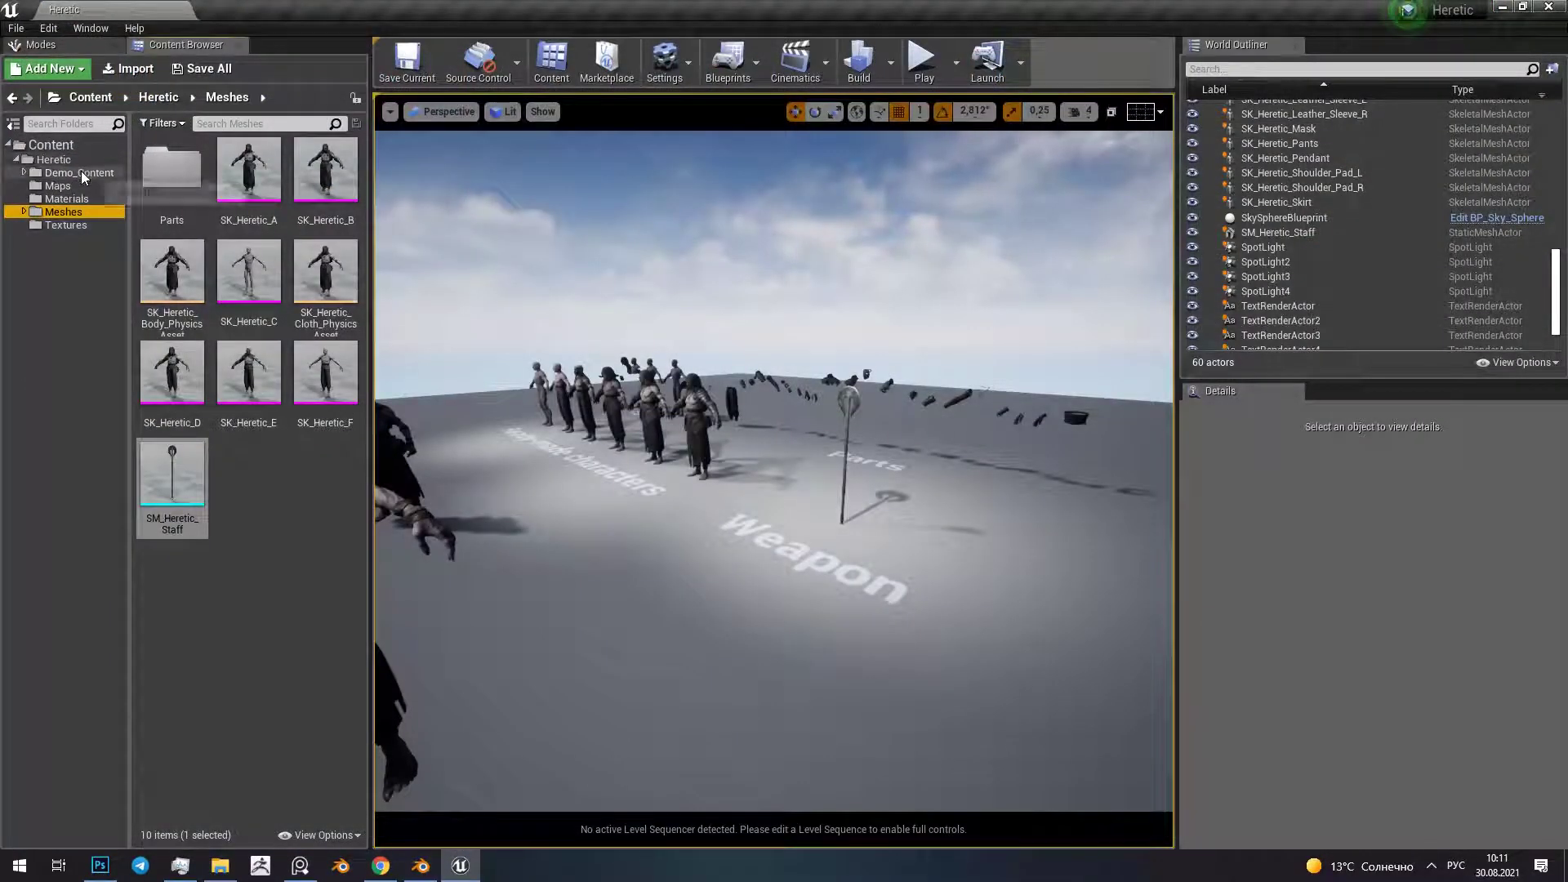
Browse the Maps, Materials, Meshes, Parts and Textures folders, ending back in Materials
left_click(57, 186)
left_click(83, 199)
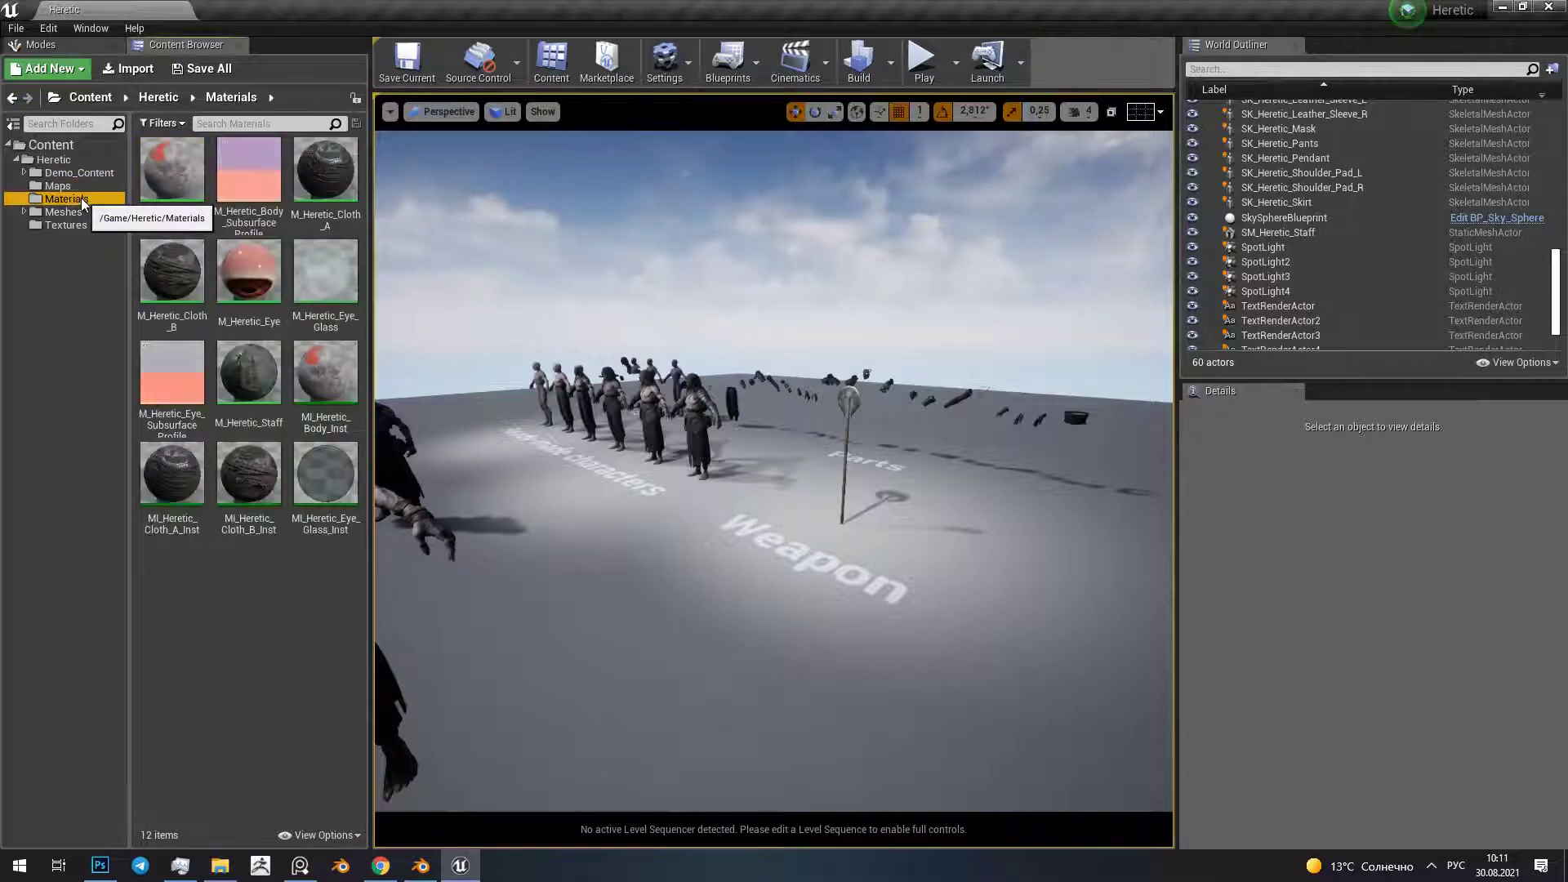
left_click(82, 212)
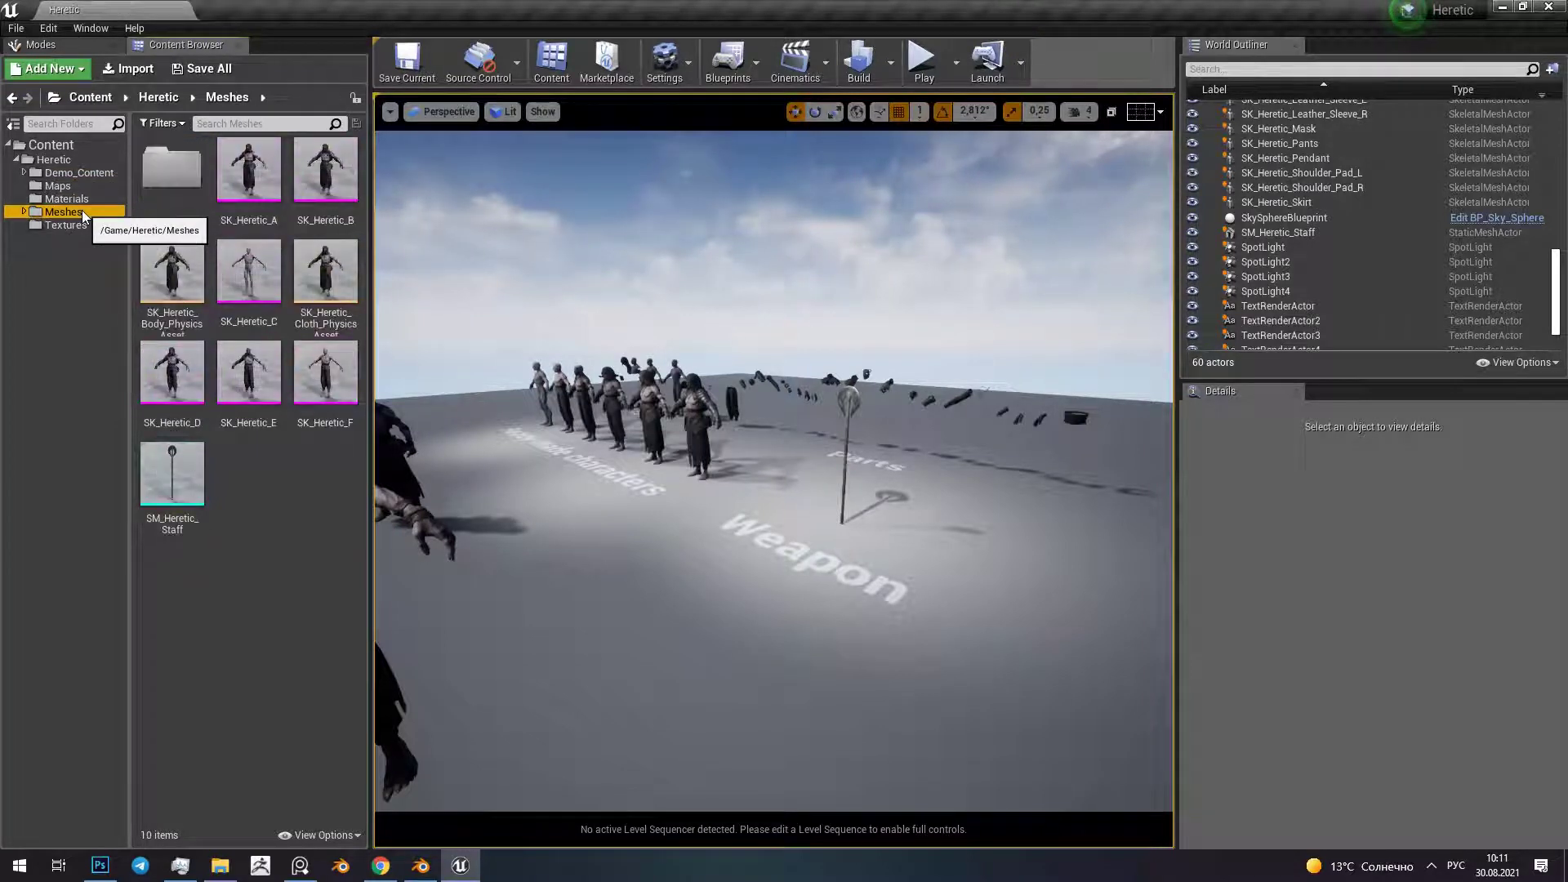
double_click(175, 198)
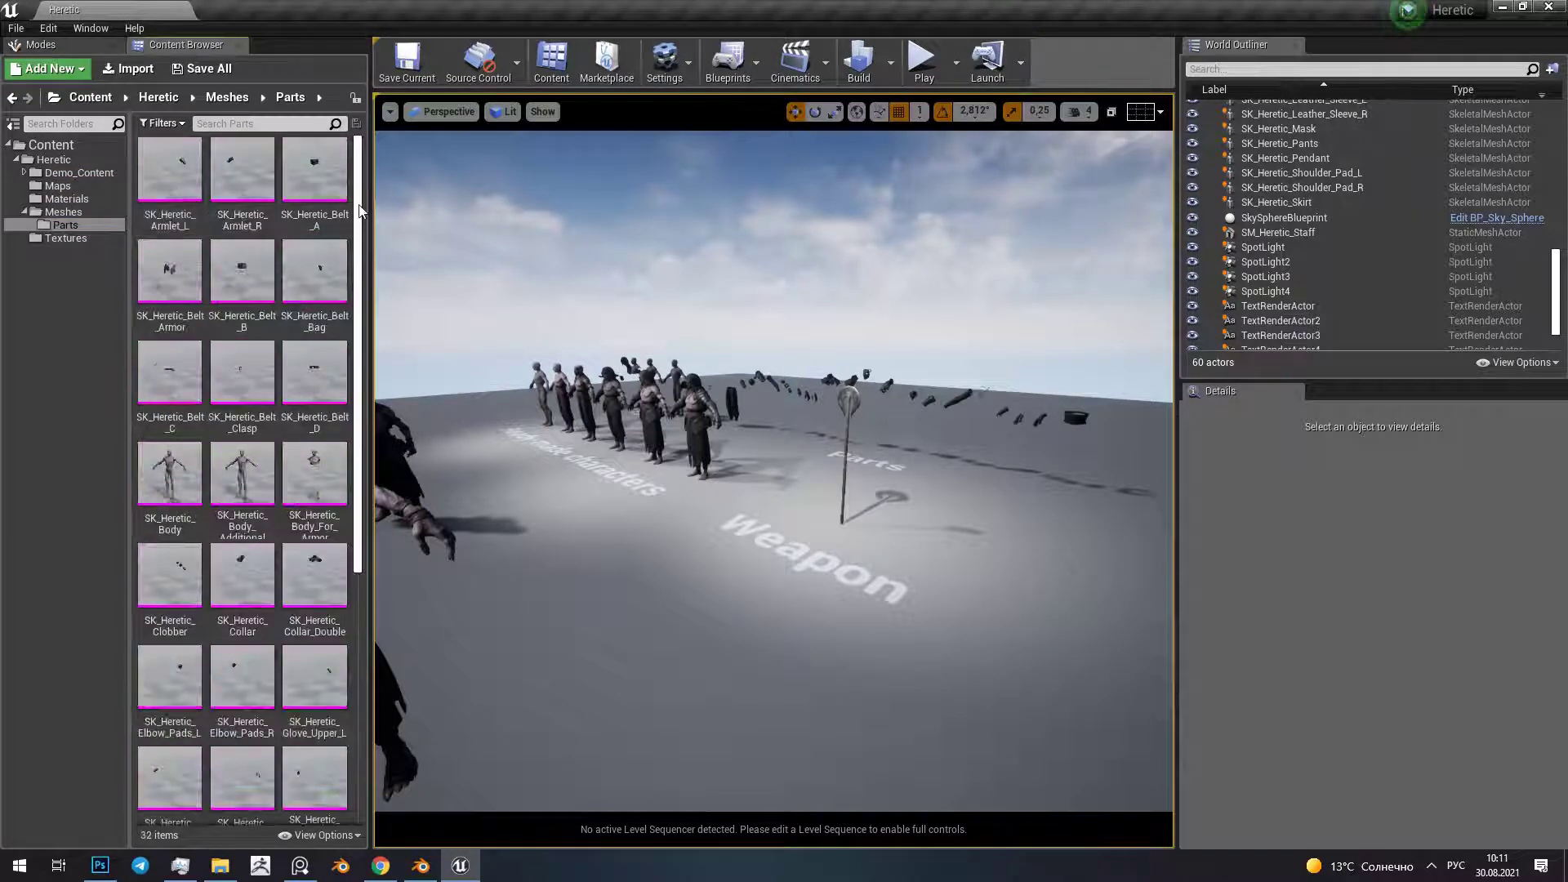
mouse_move(361, 211)
left_mouse_down()
mouse_move(364, 490)
mouse_move(374, 146)
left_mouse_up()
left_click(73, 239)
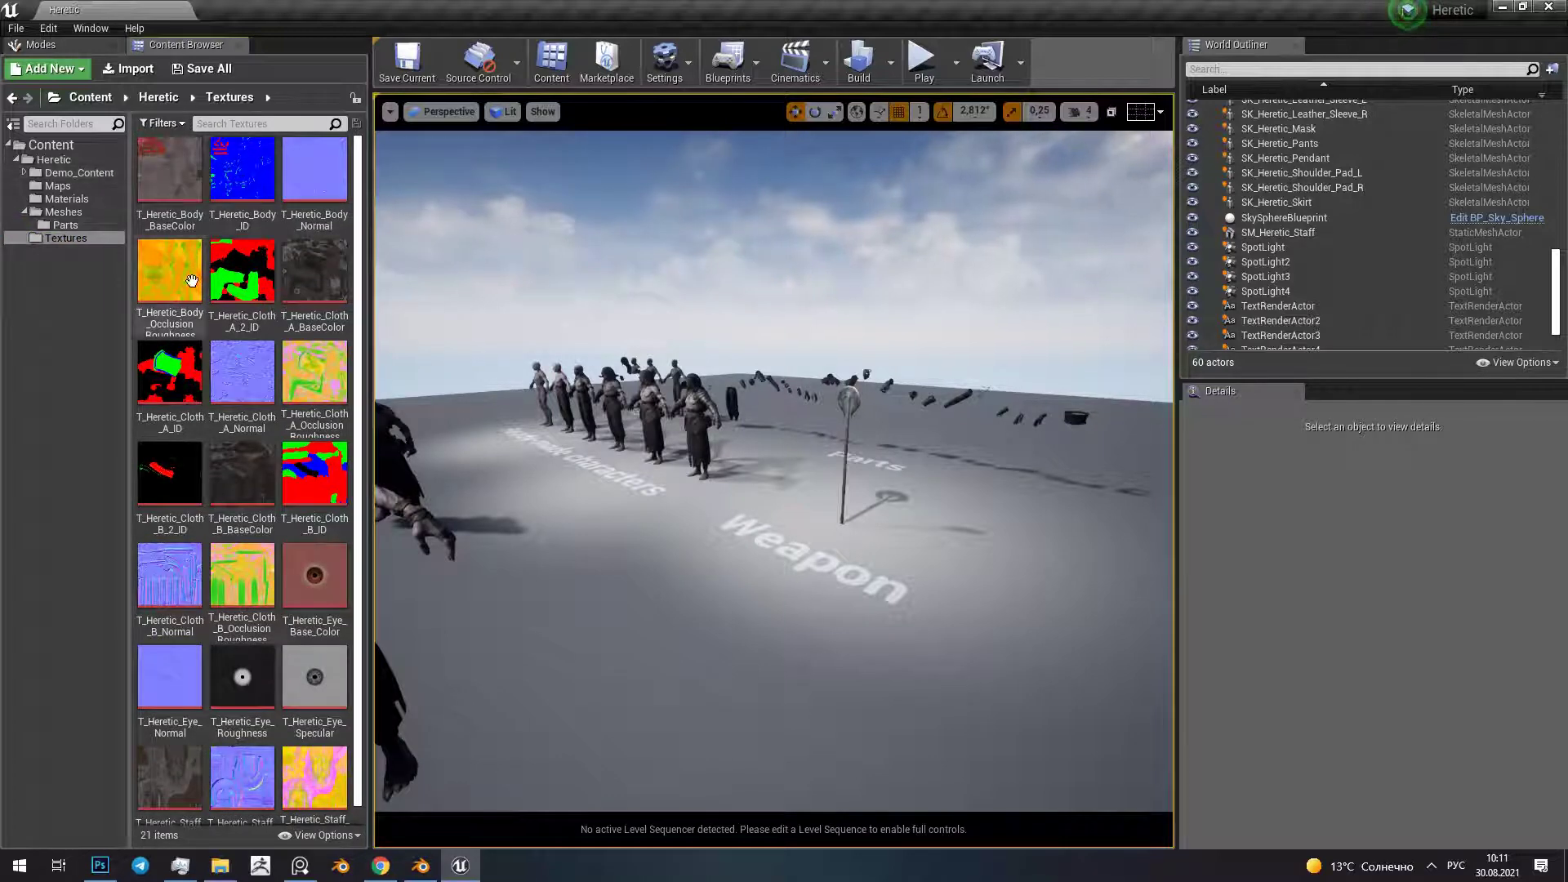
left_click(76, 201)
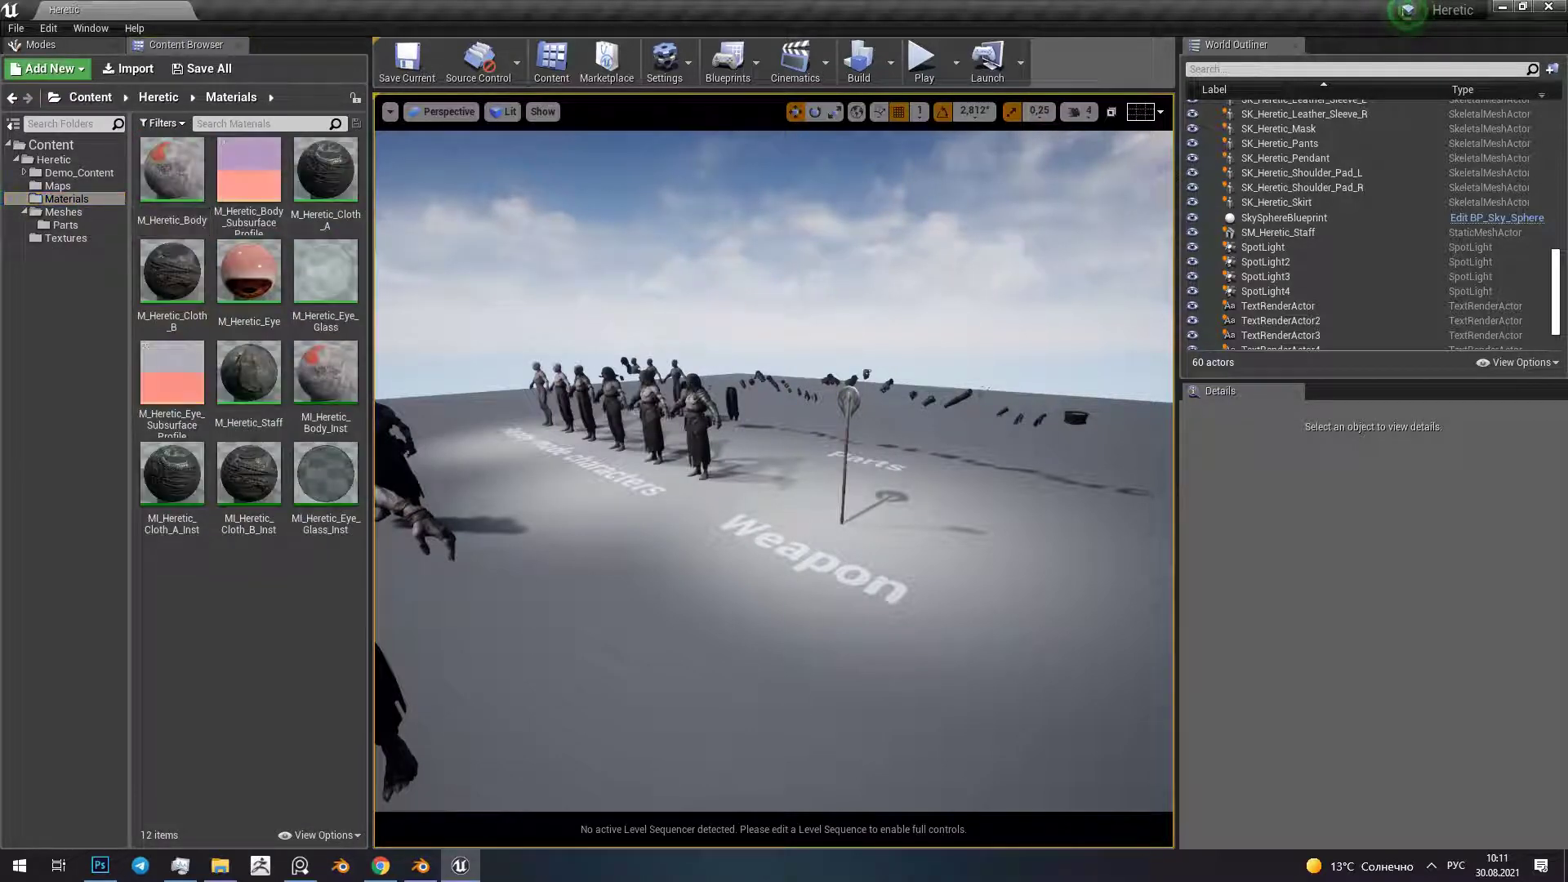
right_click_drag(774, 470, 823, 421)
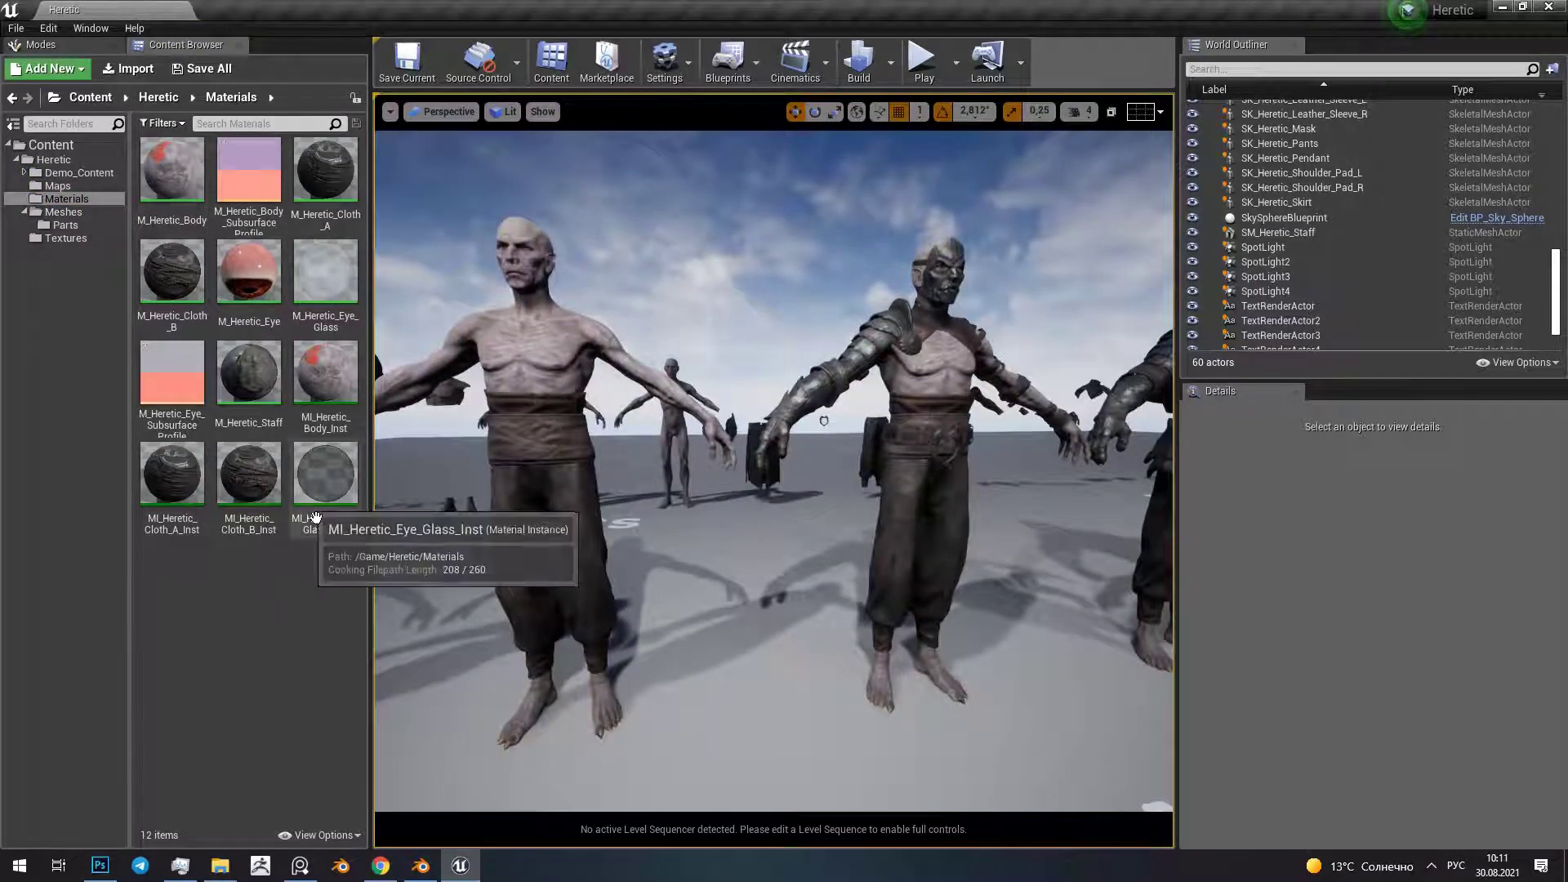
Open MI_Heretic_Cloth_B_Inst in a floating editor window beside the level view
double_click(272, 509)
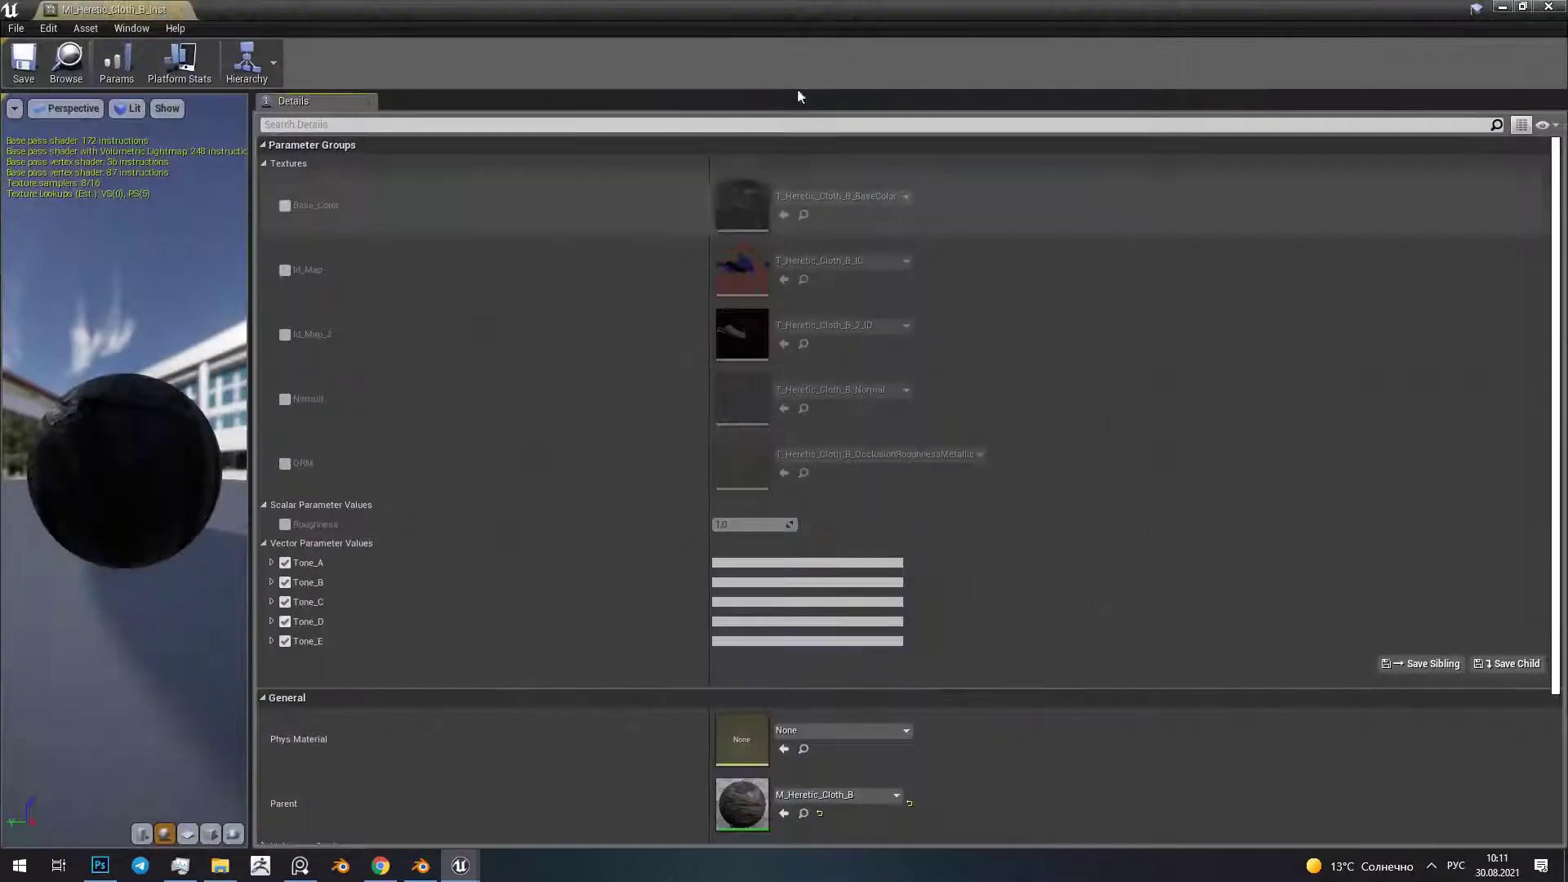
left_click_drag(806, 11, 1251, 126)
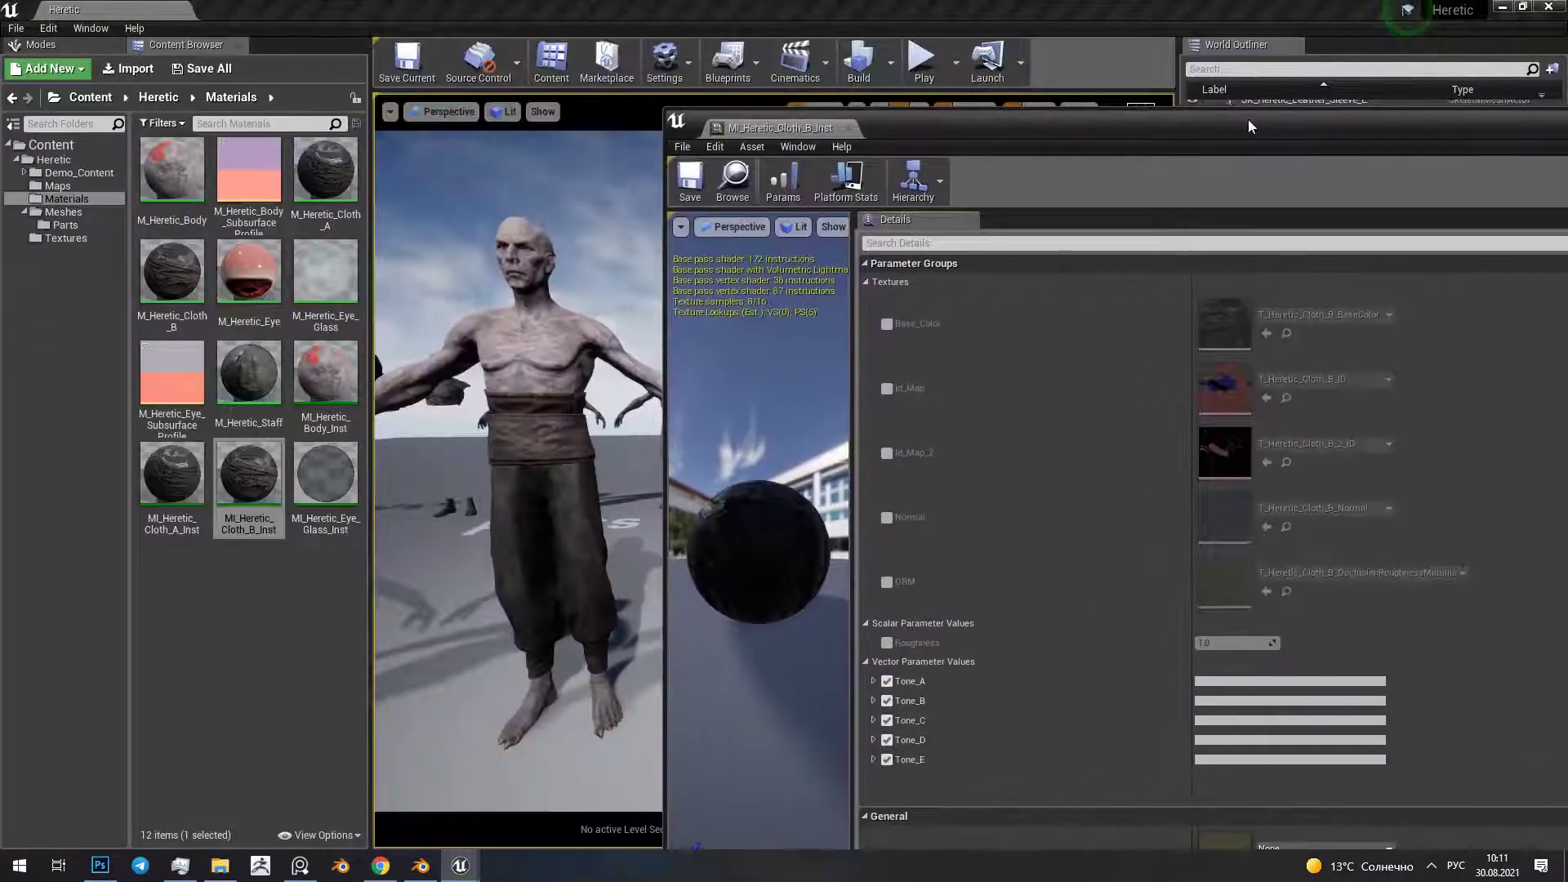
left_click_drag(671, 293, 1186, 283)
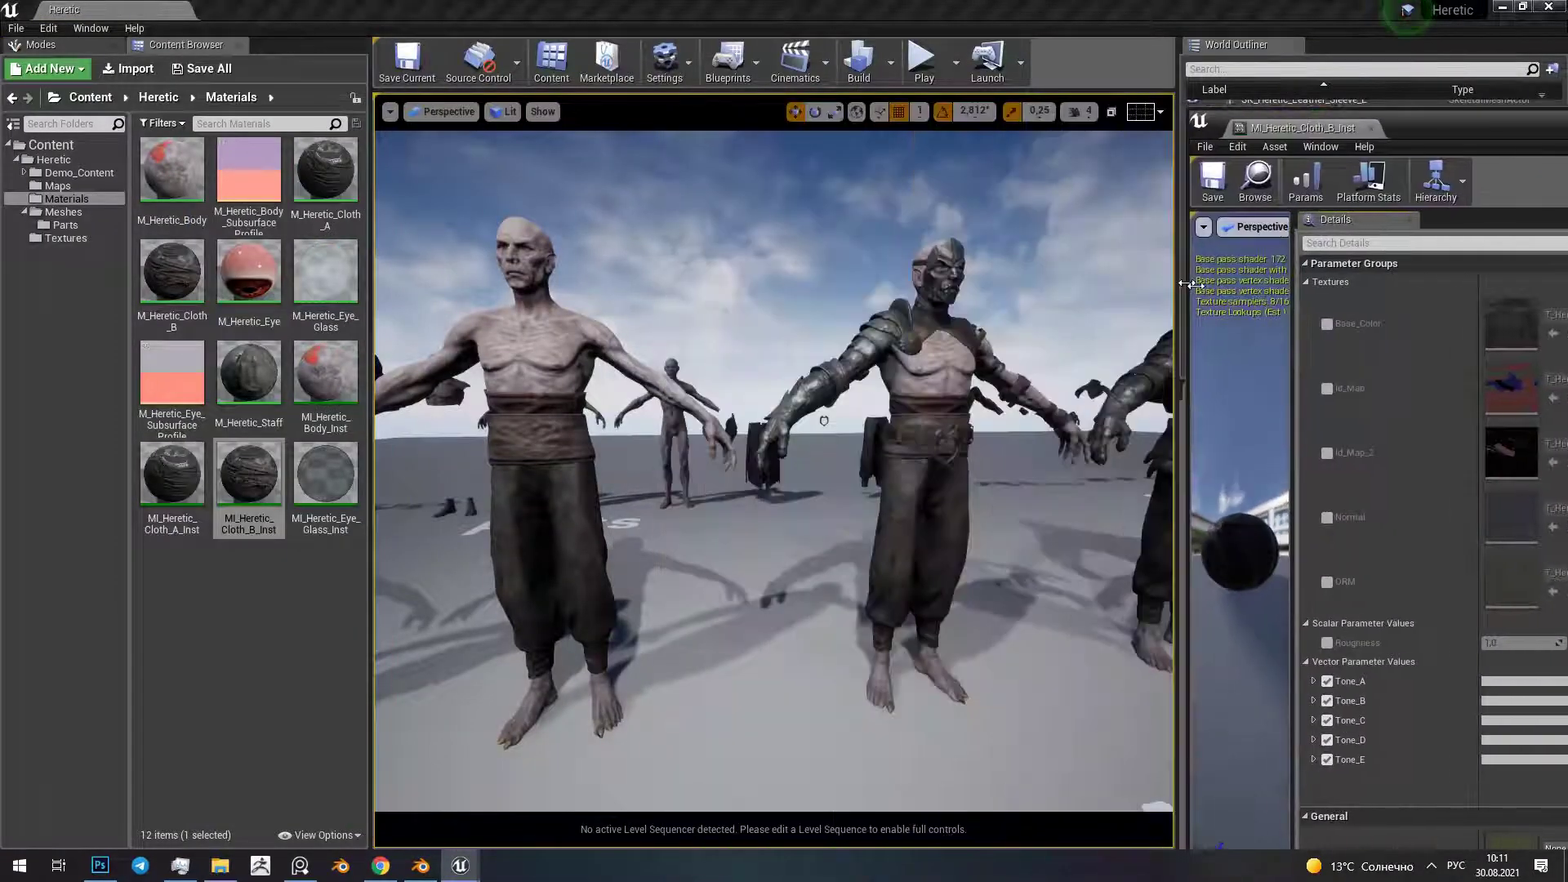
left_click_drag(1421, 127, 1229, 52)
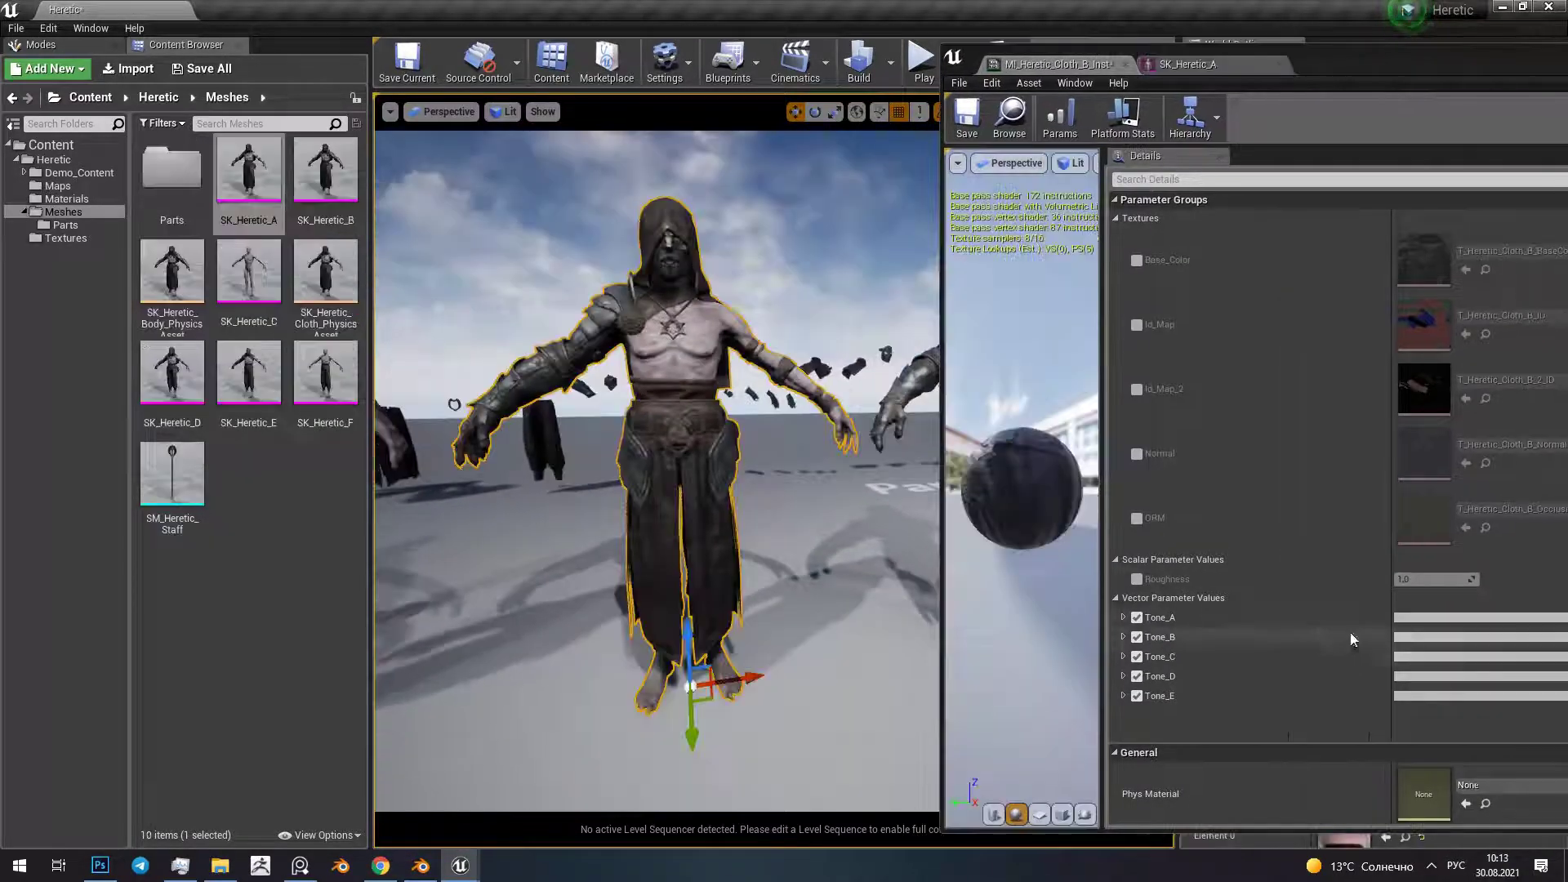
Preview purple and then black on the cloth tones, discarding each change
left_click(1351, 632)
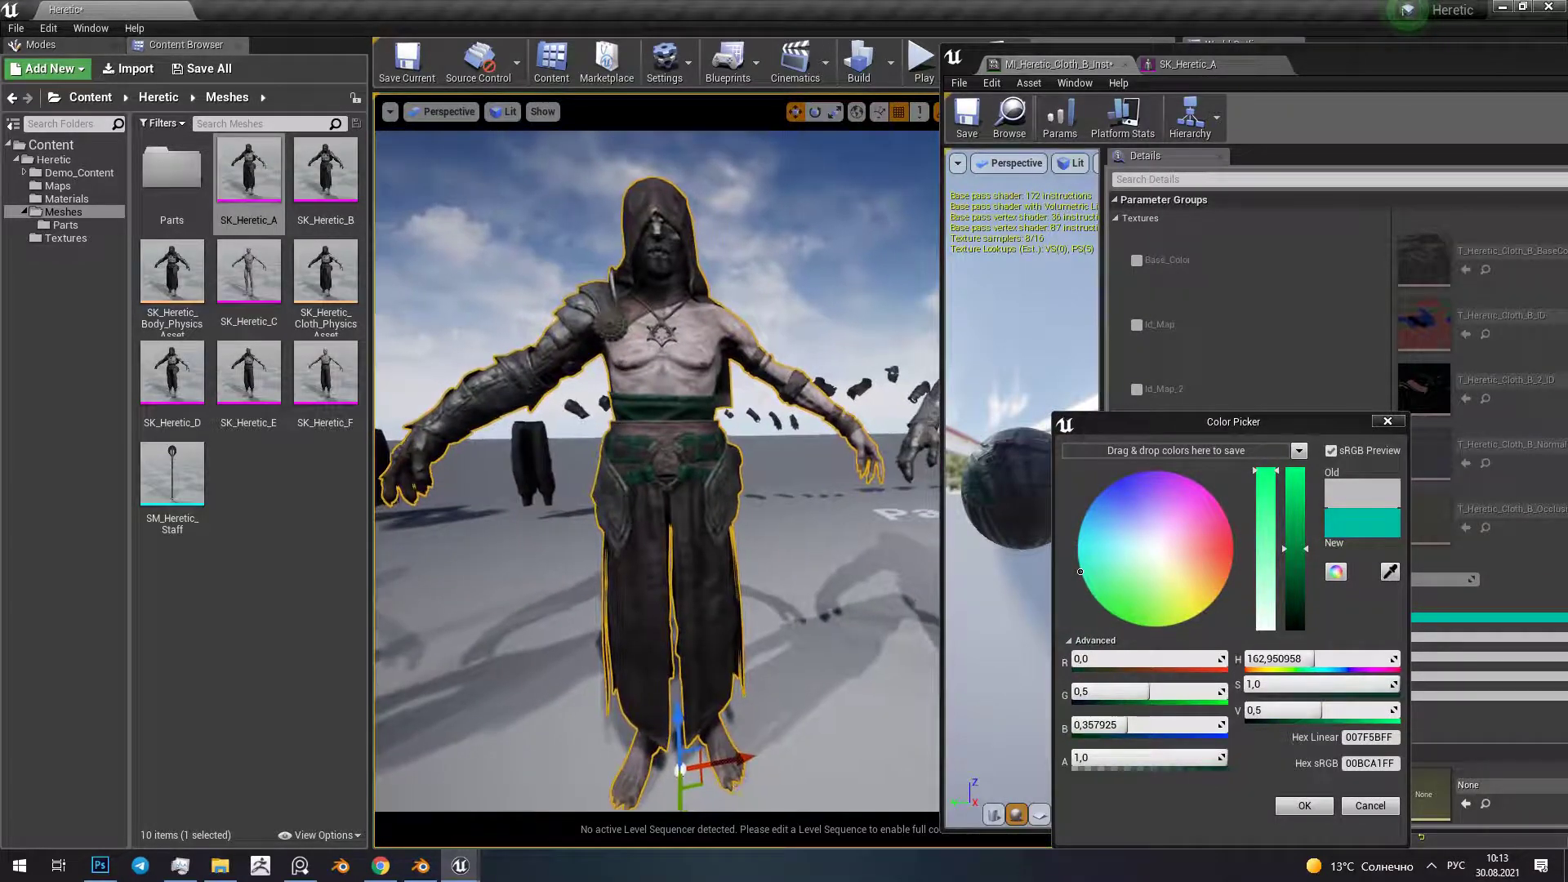
left_click_drag(1112, 518, 1164, 469)
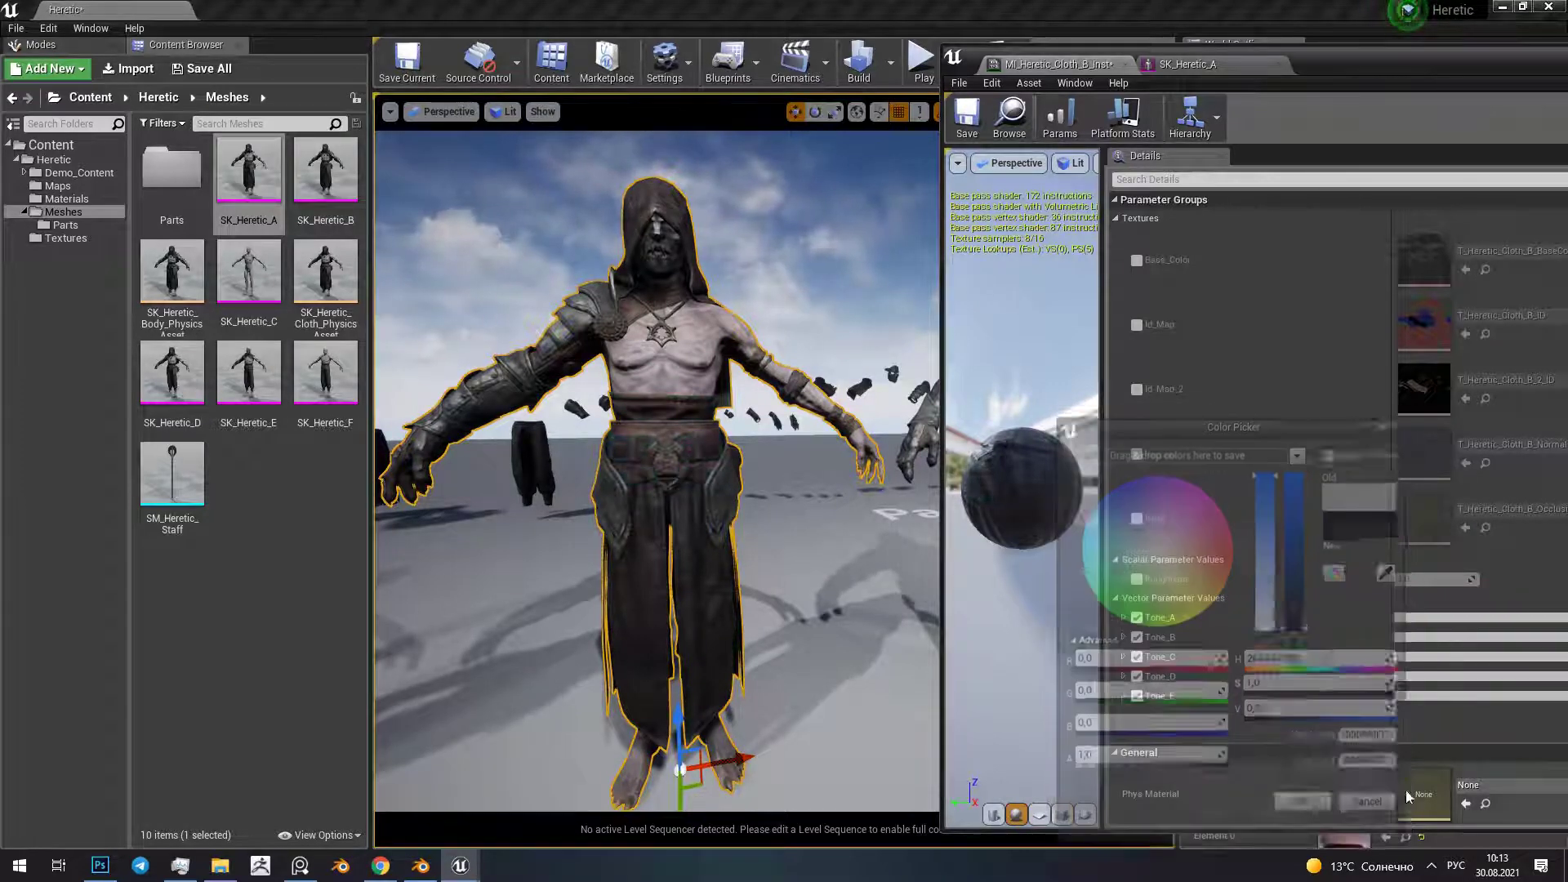
left_click(1428, 635)
left_click(1247, 535)
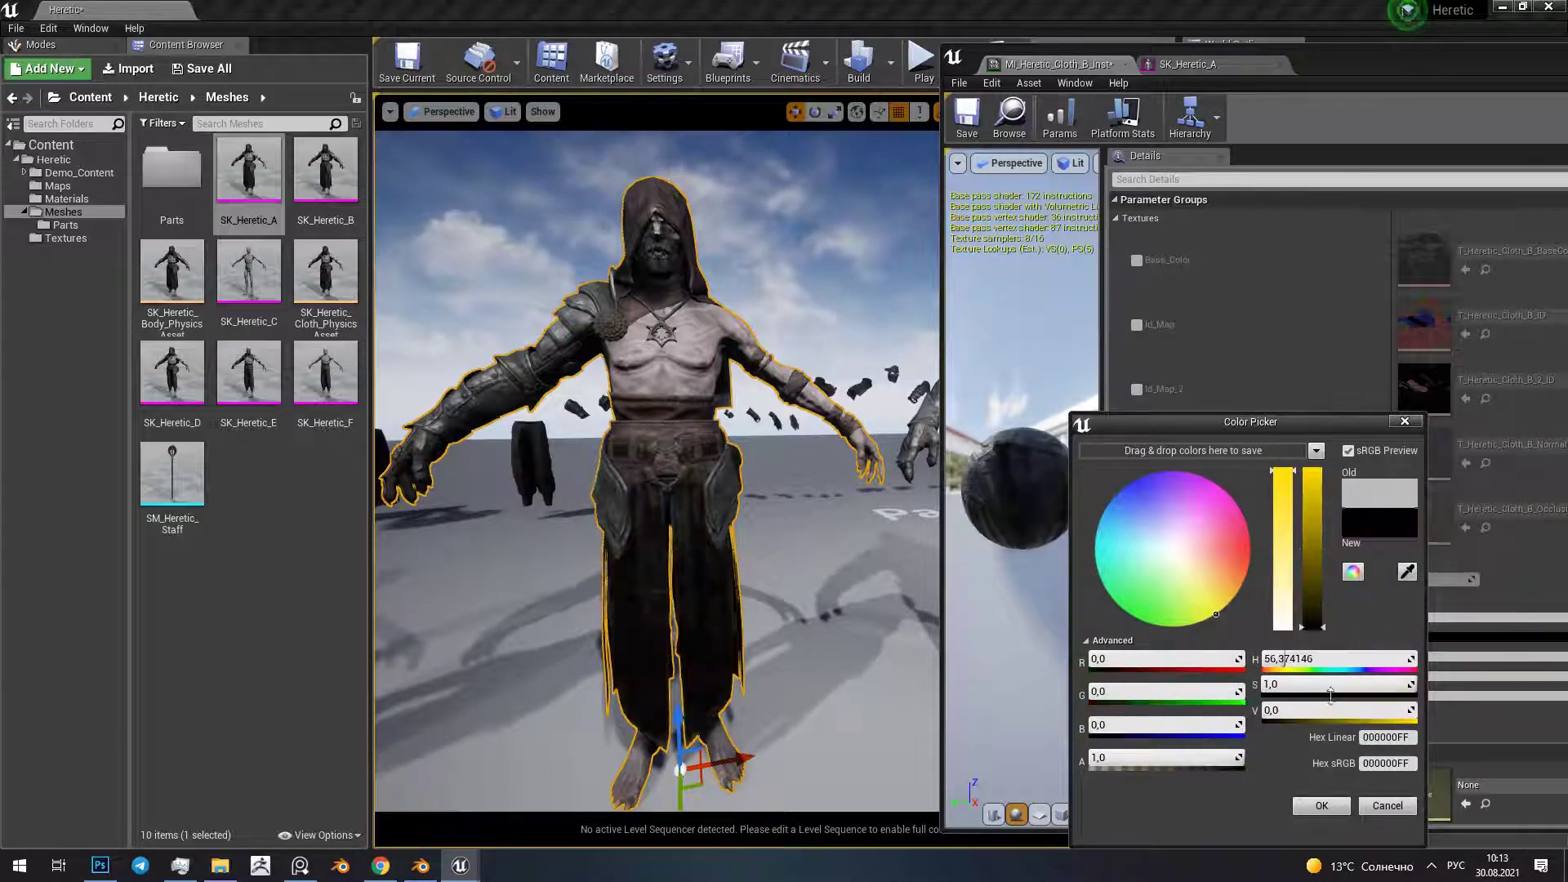
left_click_drag(1305, 562, 1339, 735)
left_click(1388, 807)
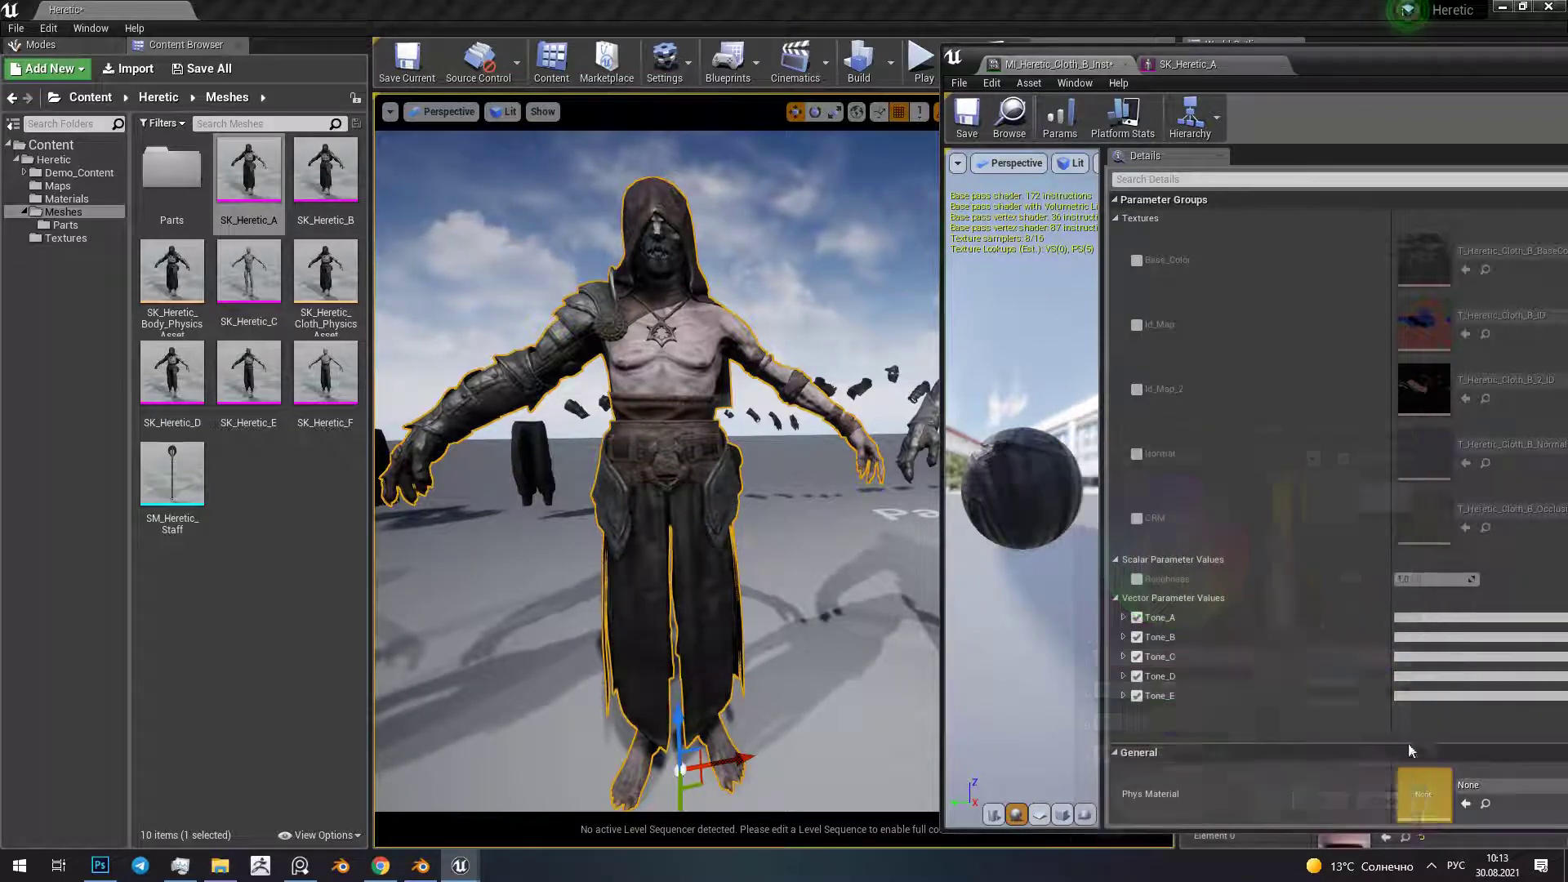
Try yellow, magenta and cyan on further cloth tones, discarding the unwanted ones
left_click(1424, 657)
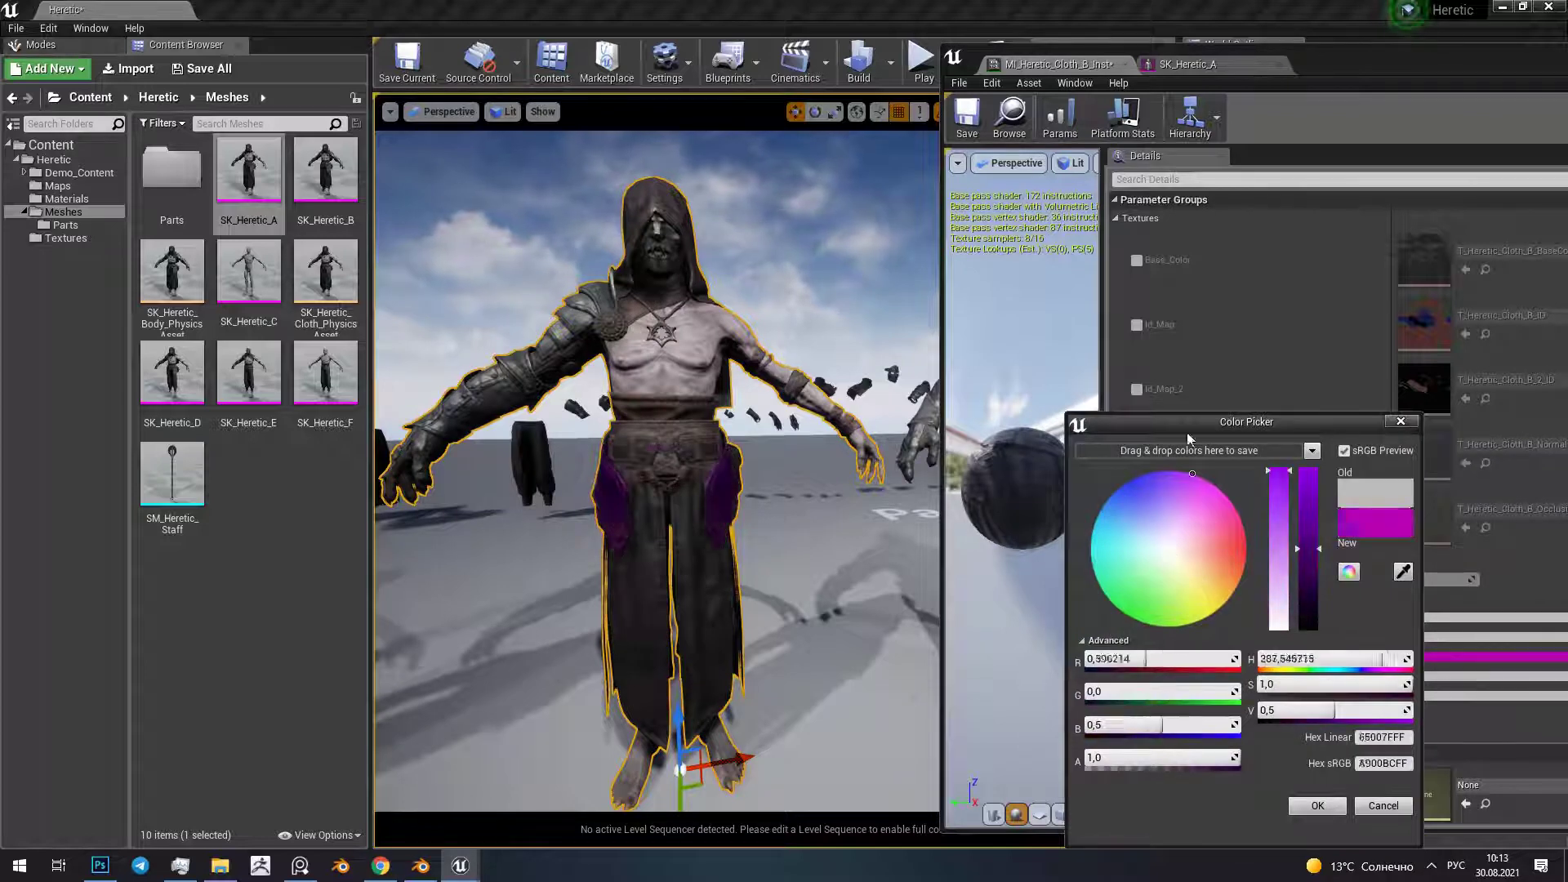
left_click(1367, 804)
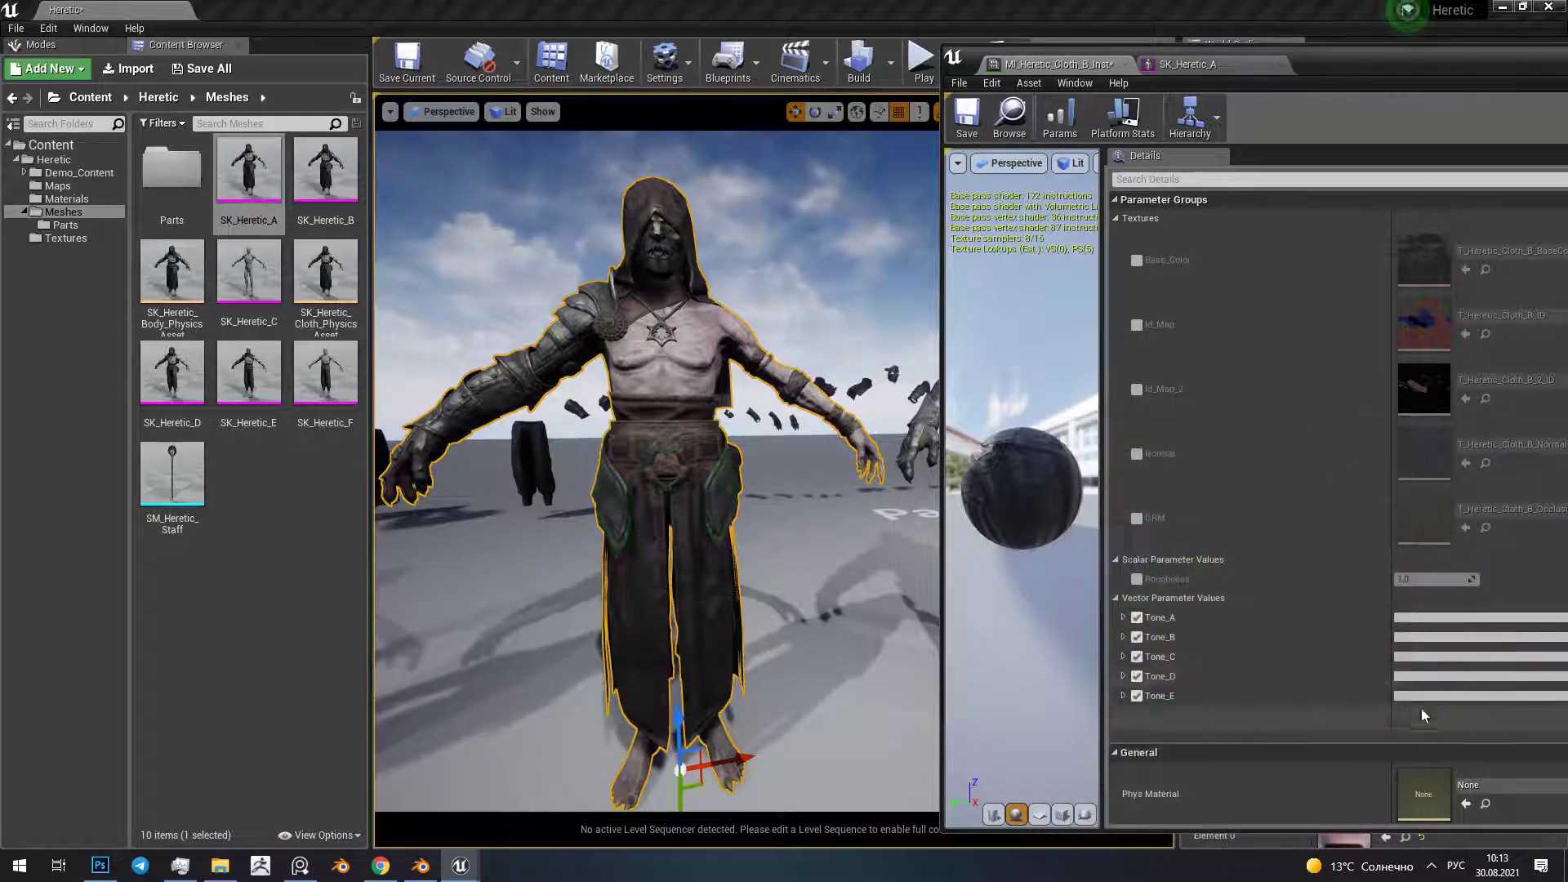
left_click(1424, 683)
left_click(1204, 589)
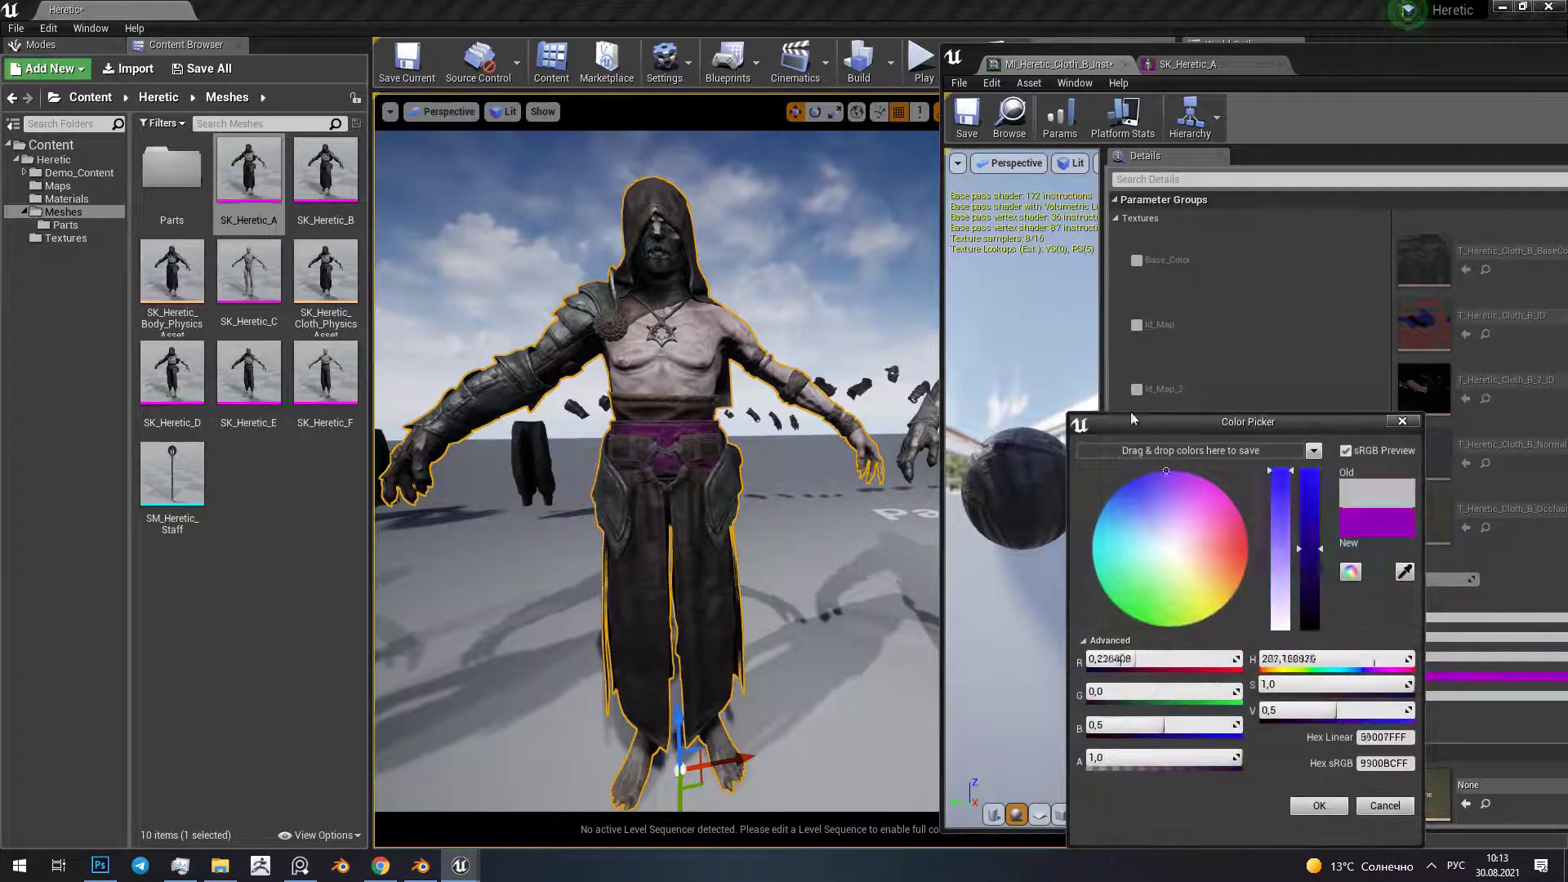
left_click(1385, 806)
left_click(1438, 696)
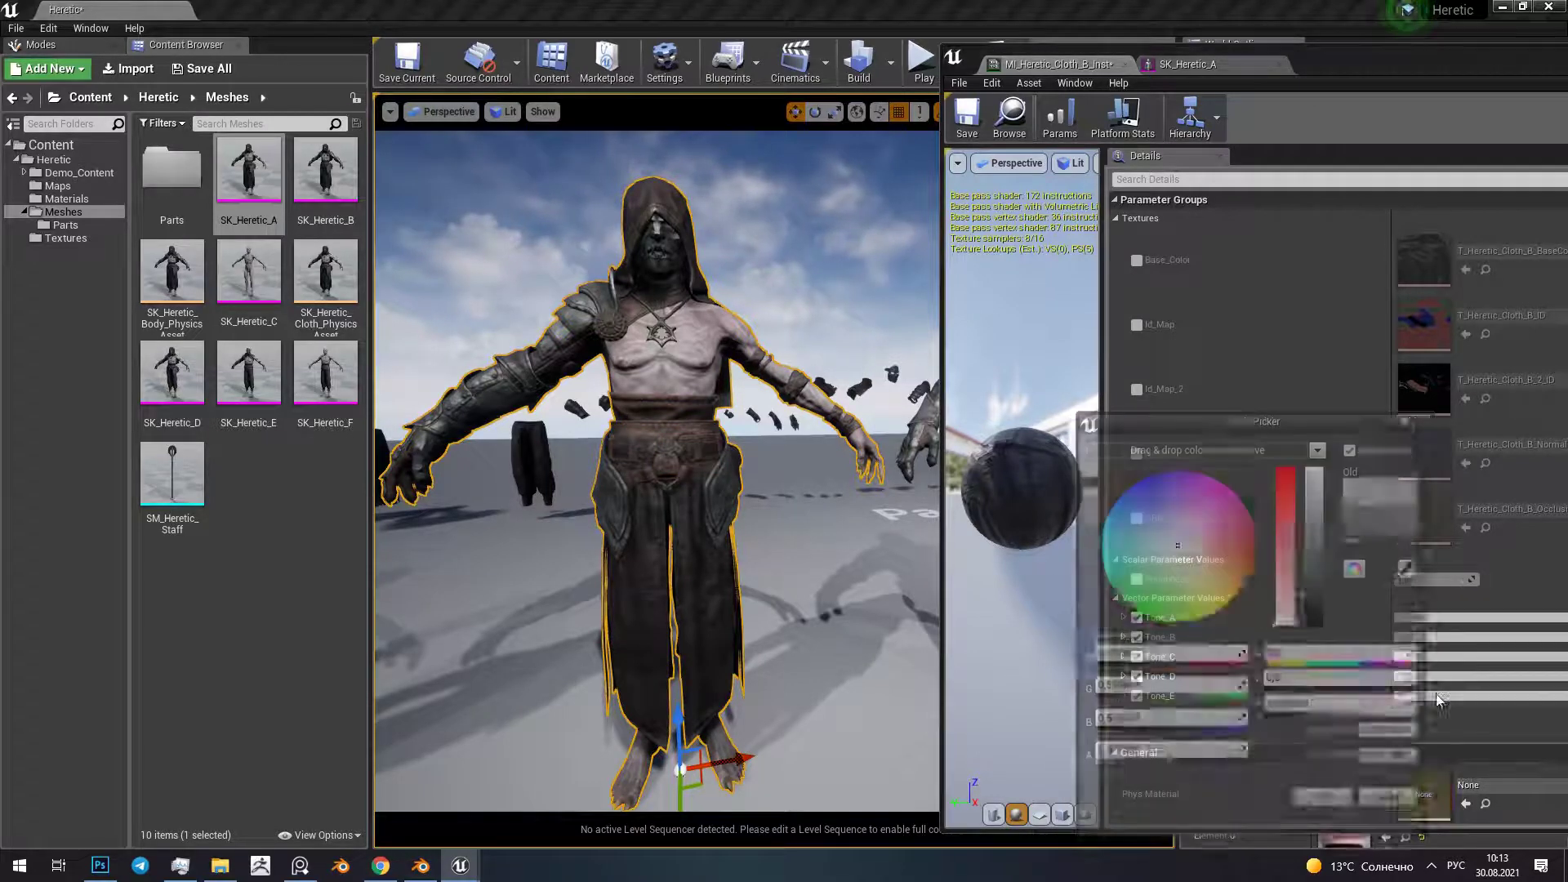
left_click(1251, 515)
left_click(1102, 536)
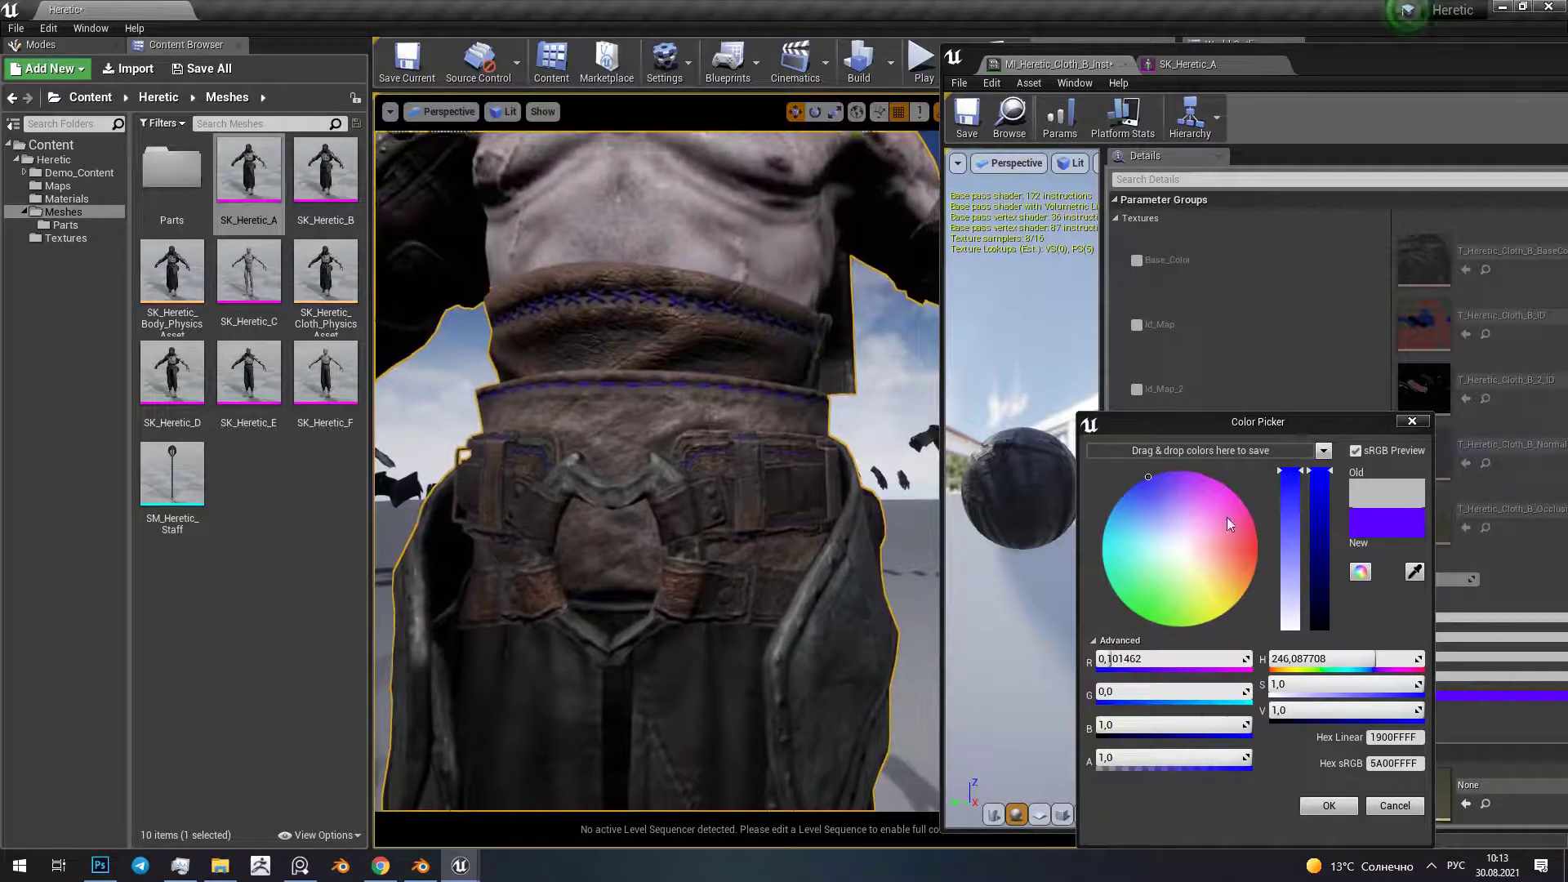
Preview black then green stitching, cancel the change, and shift the material window left
left_click_drag(1325, 510, 1331, 712)
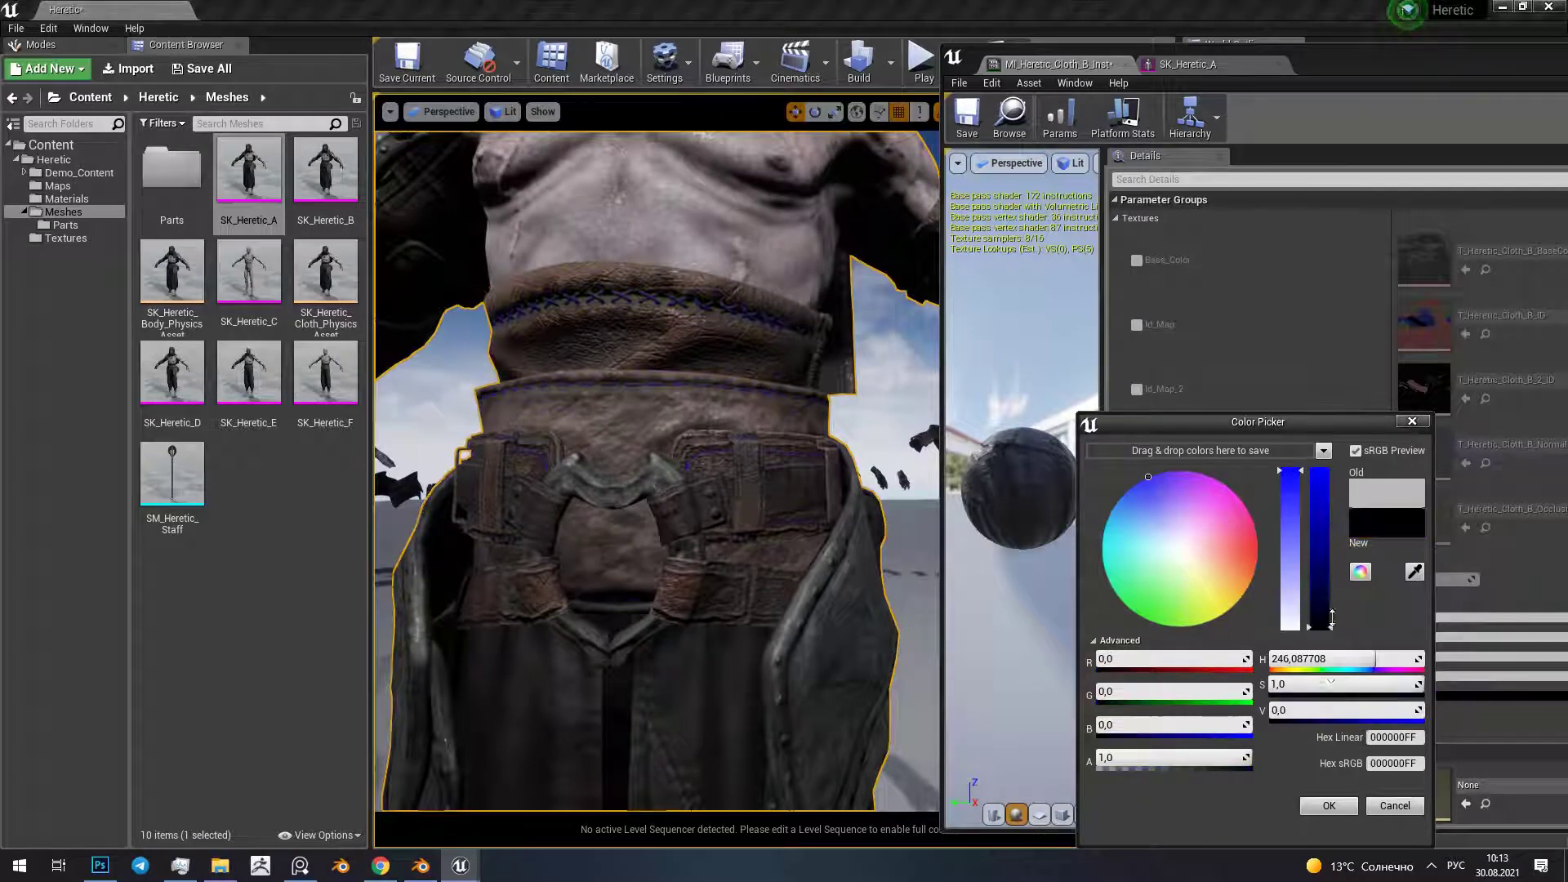
left_click_drag(1189, 654, 1039, 667)
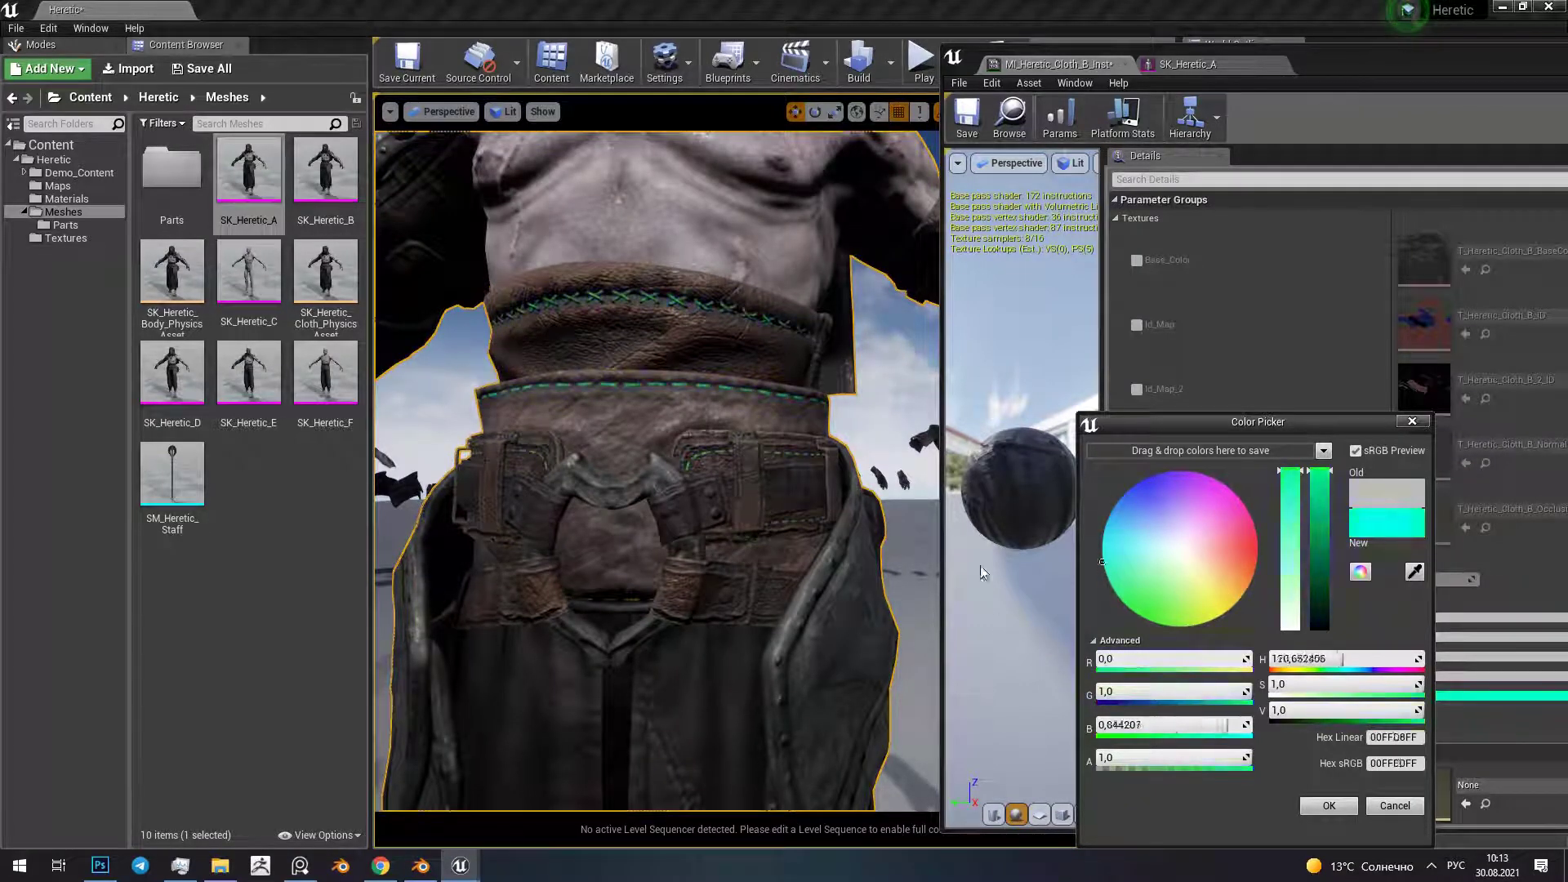
left_click(1397, 805)
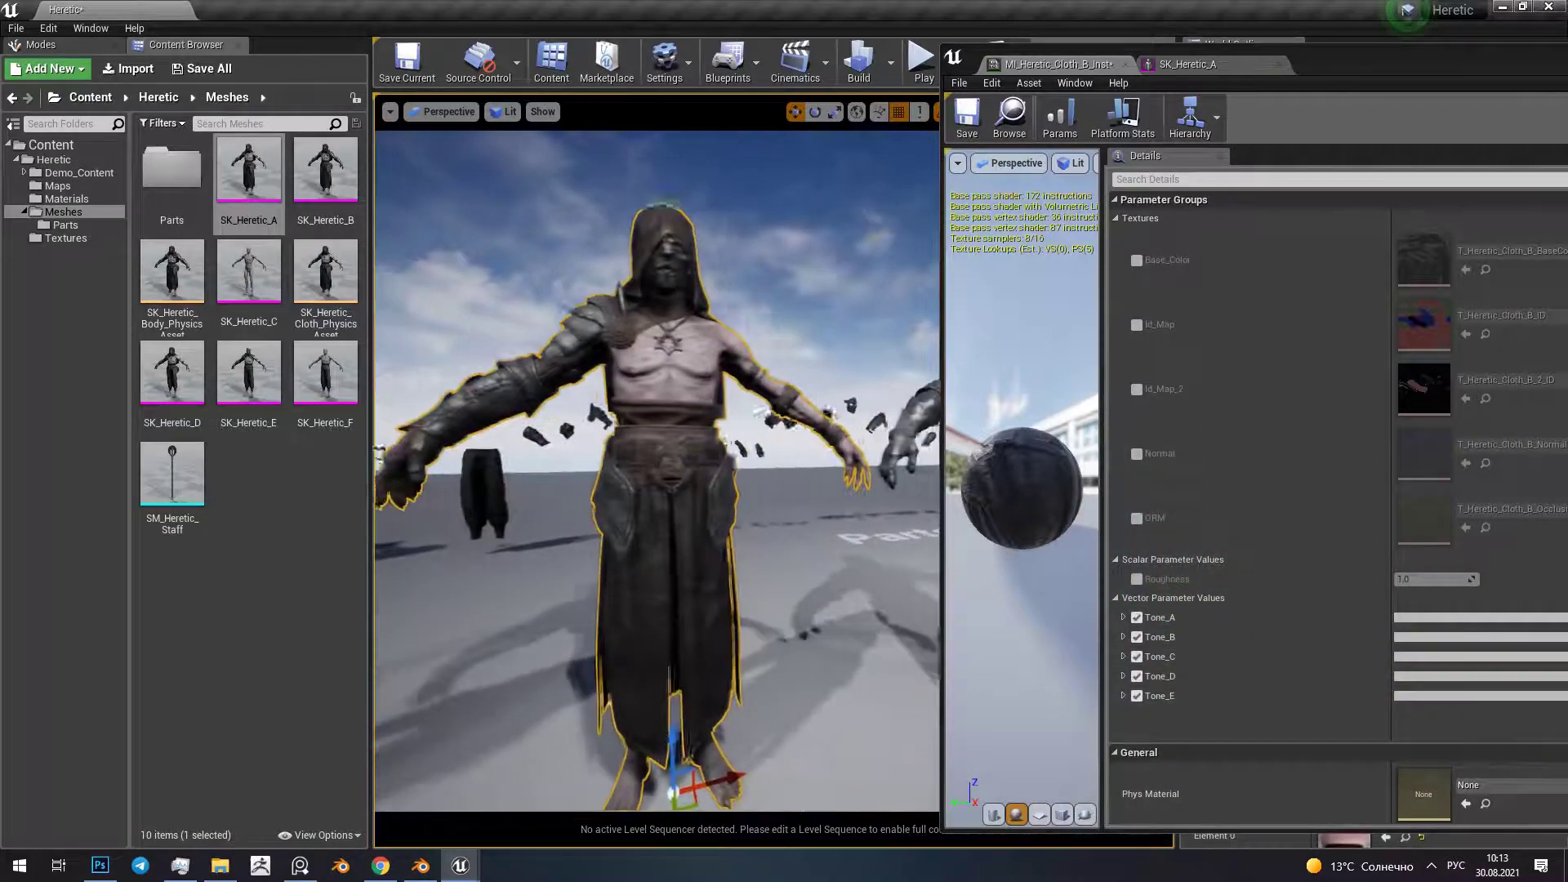
left_click_drag(1374, 76, 1045, 67)
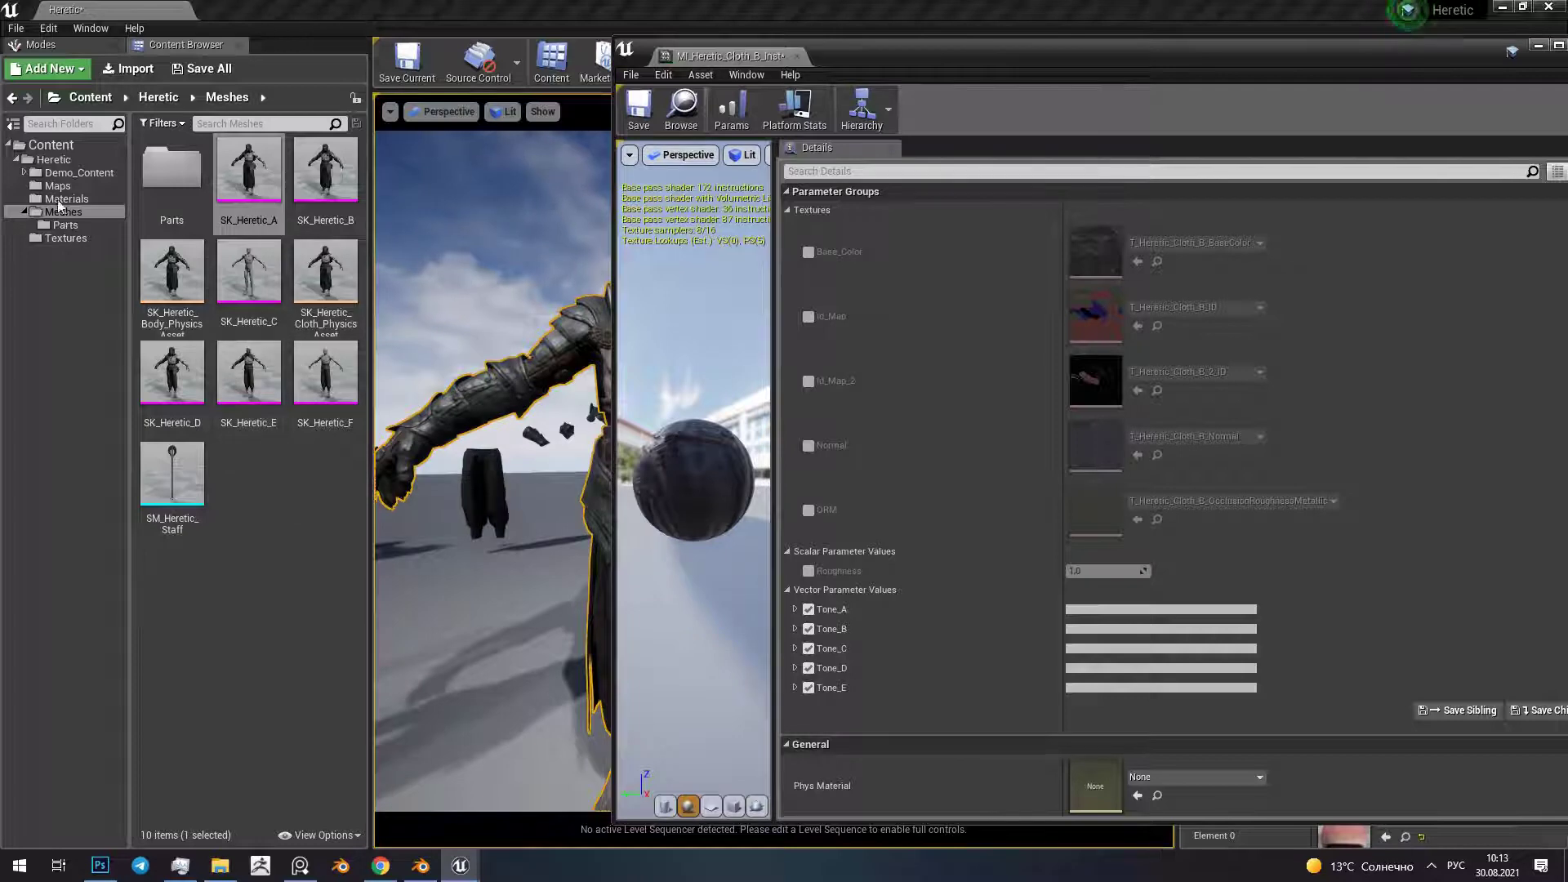
Open MI_Heretic_Cloth_A_Inst from Materials and bring up its grey Tone_A colour picker
left_click(58, 200)
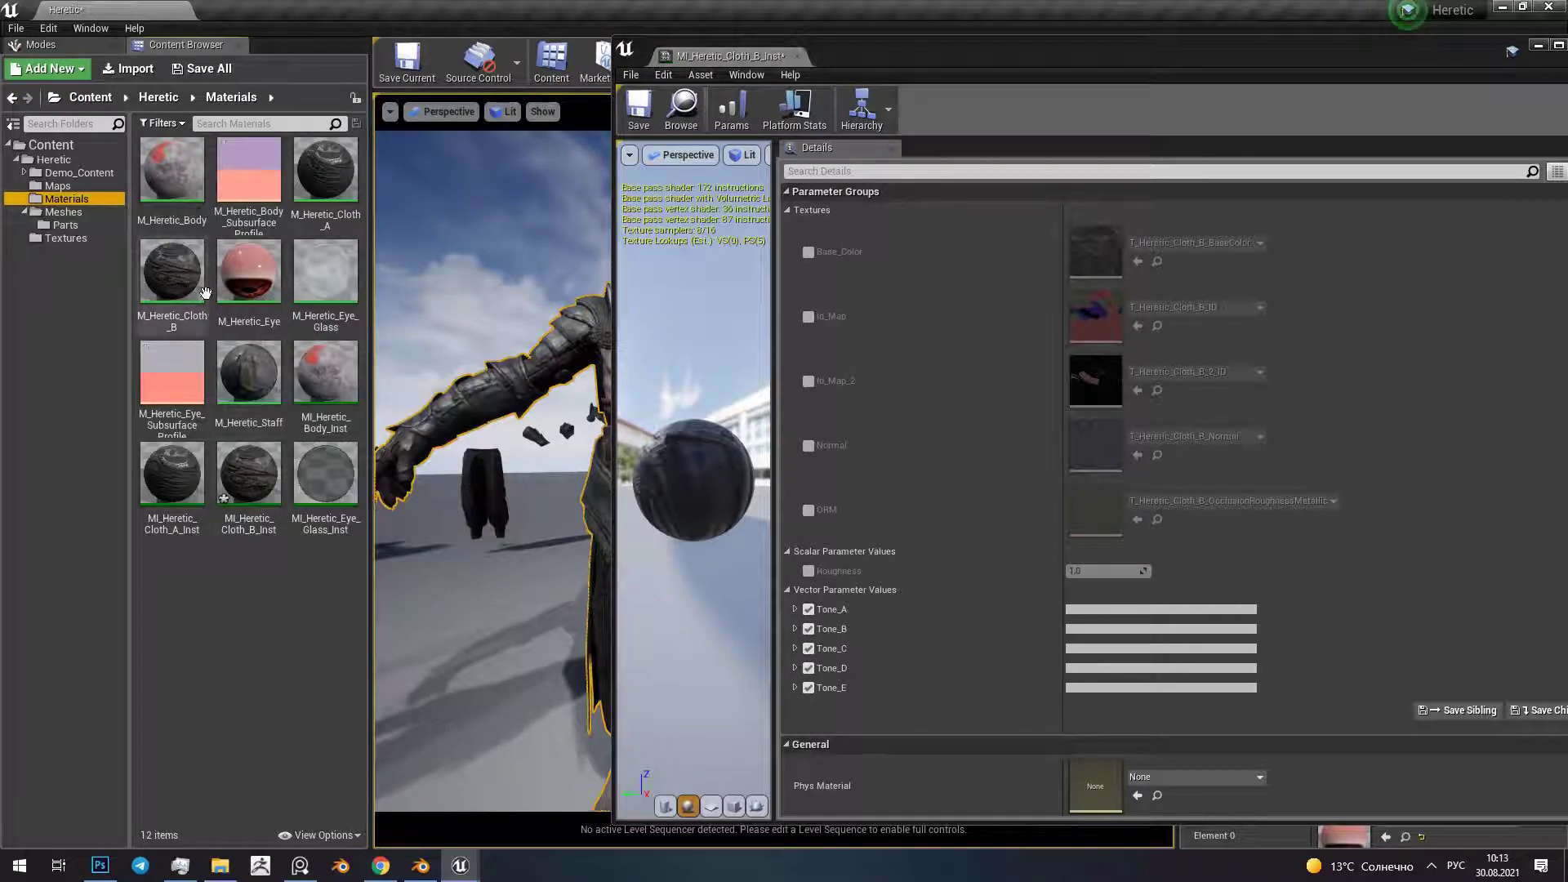
double_click(171, 474)
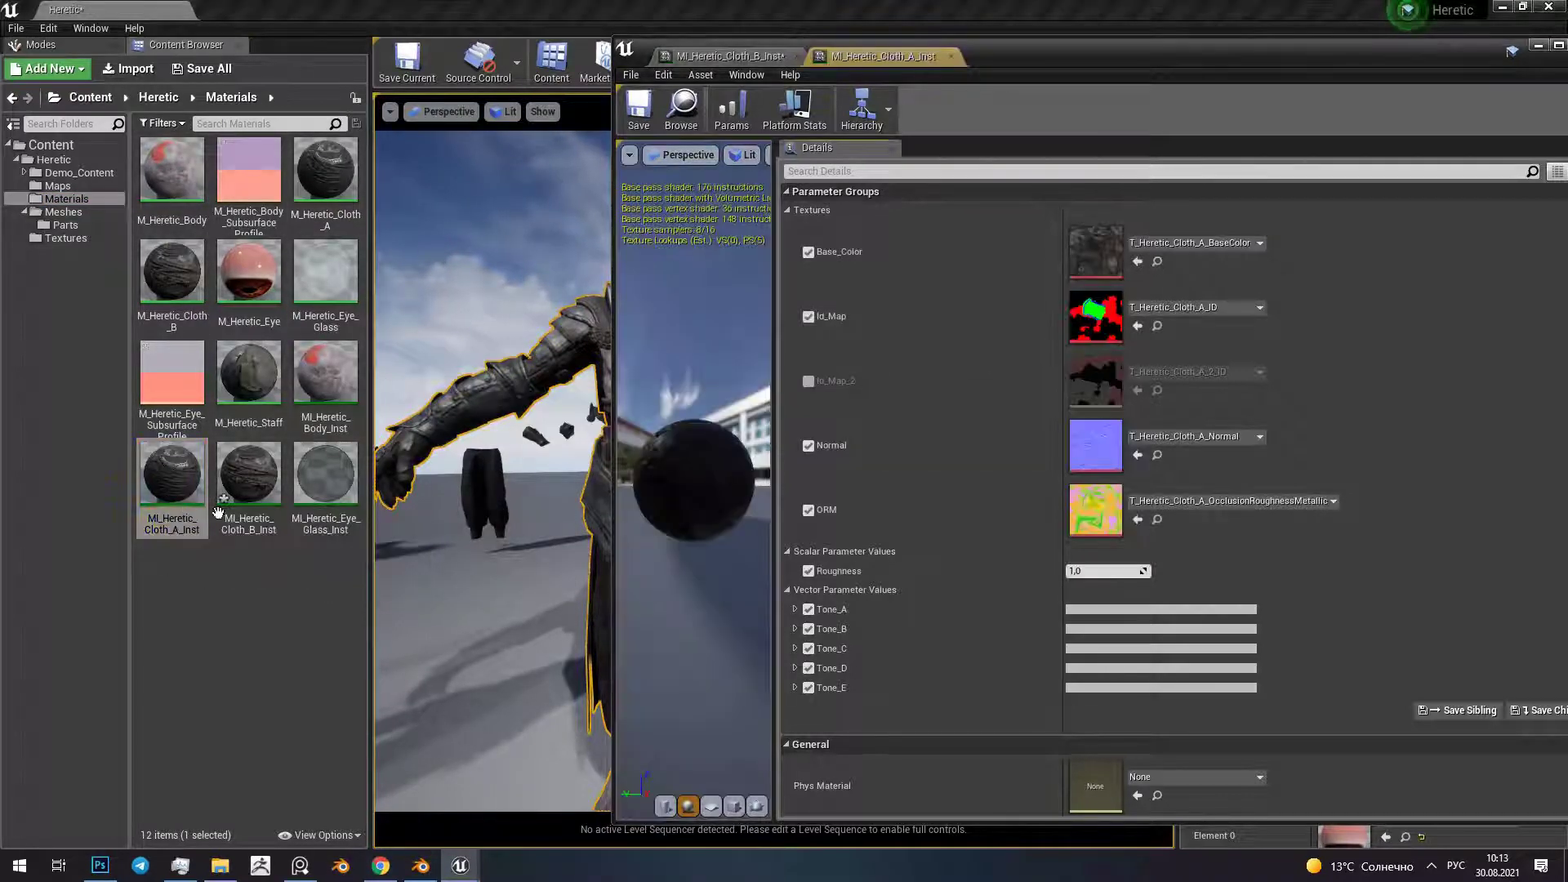
left_click_drag(1167, 61, 1464, 59)
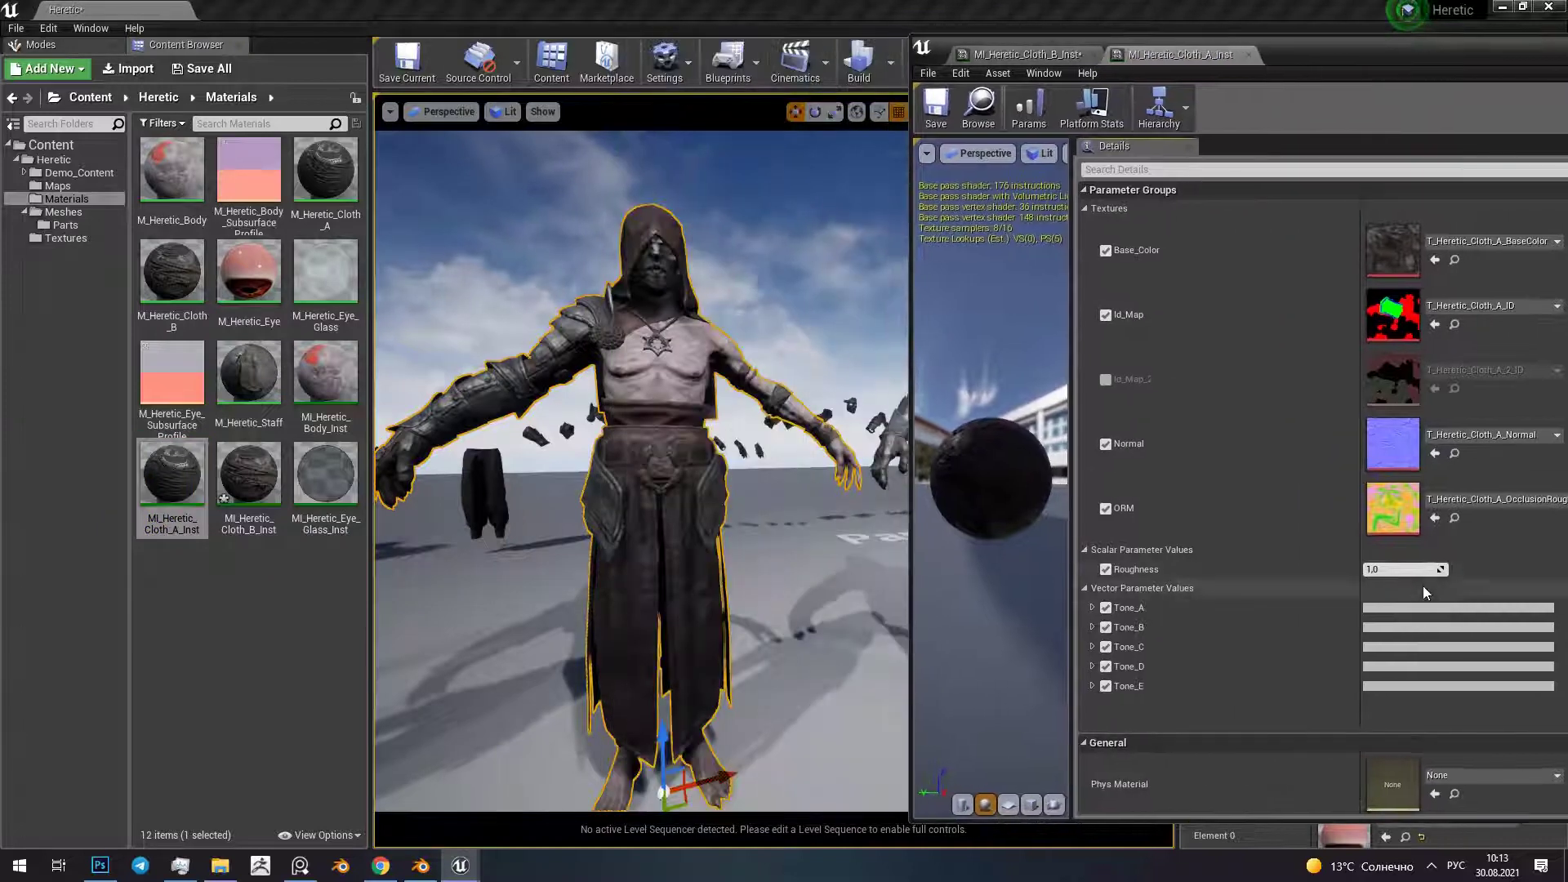
left_click_drag(733, 313, 732, 313)
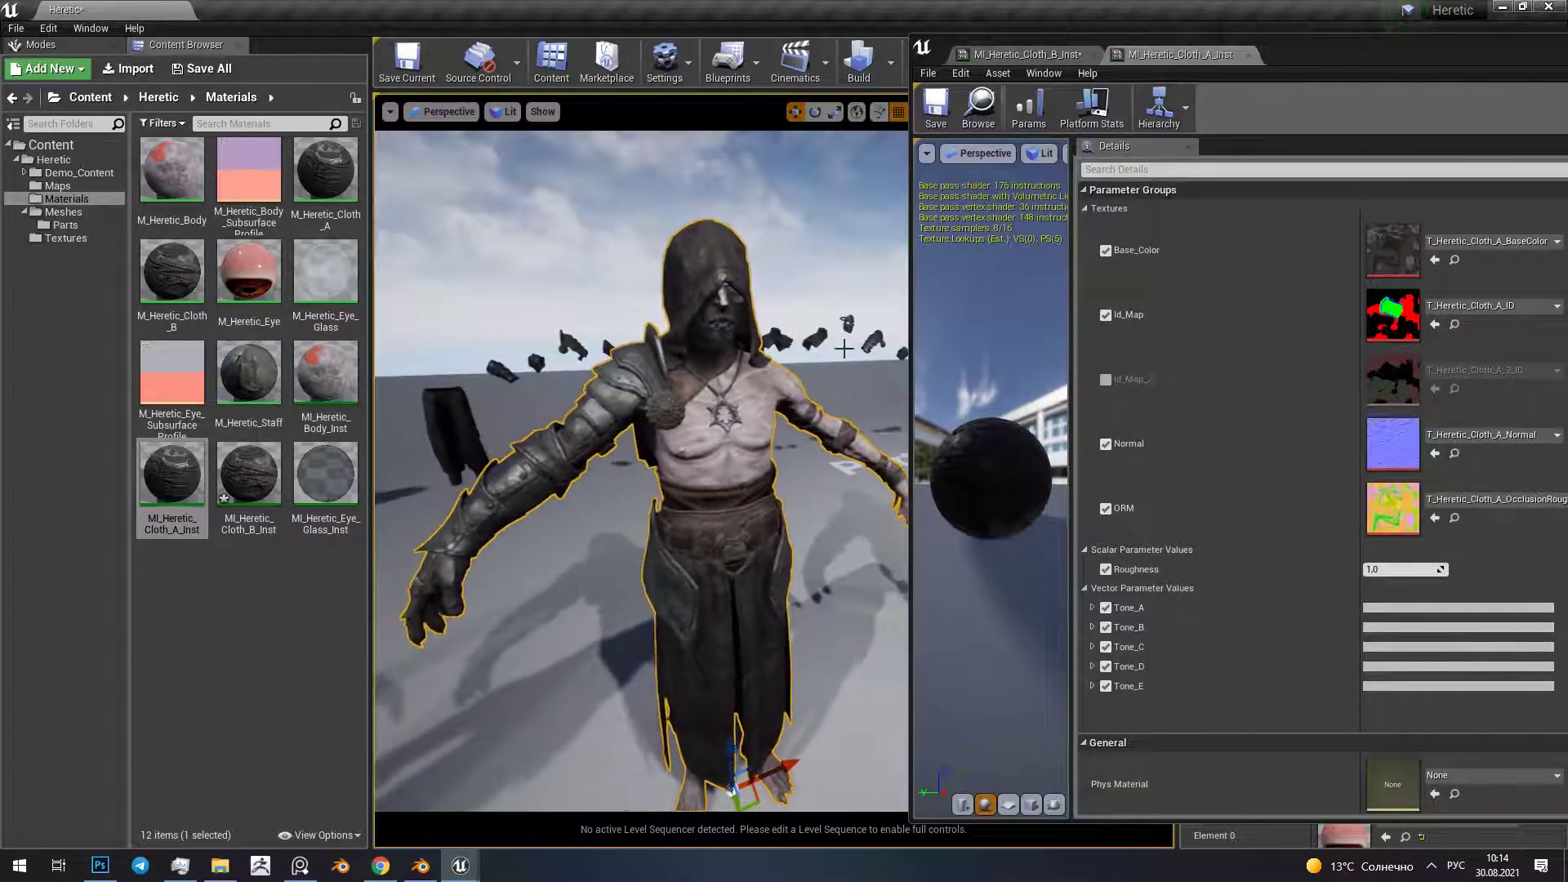
left_click(1430, 609)
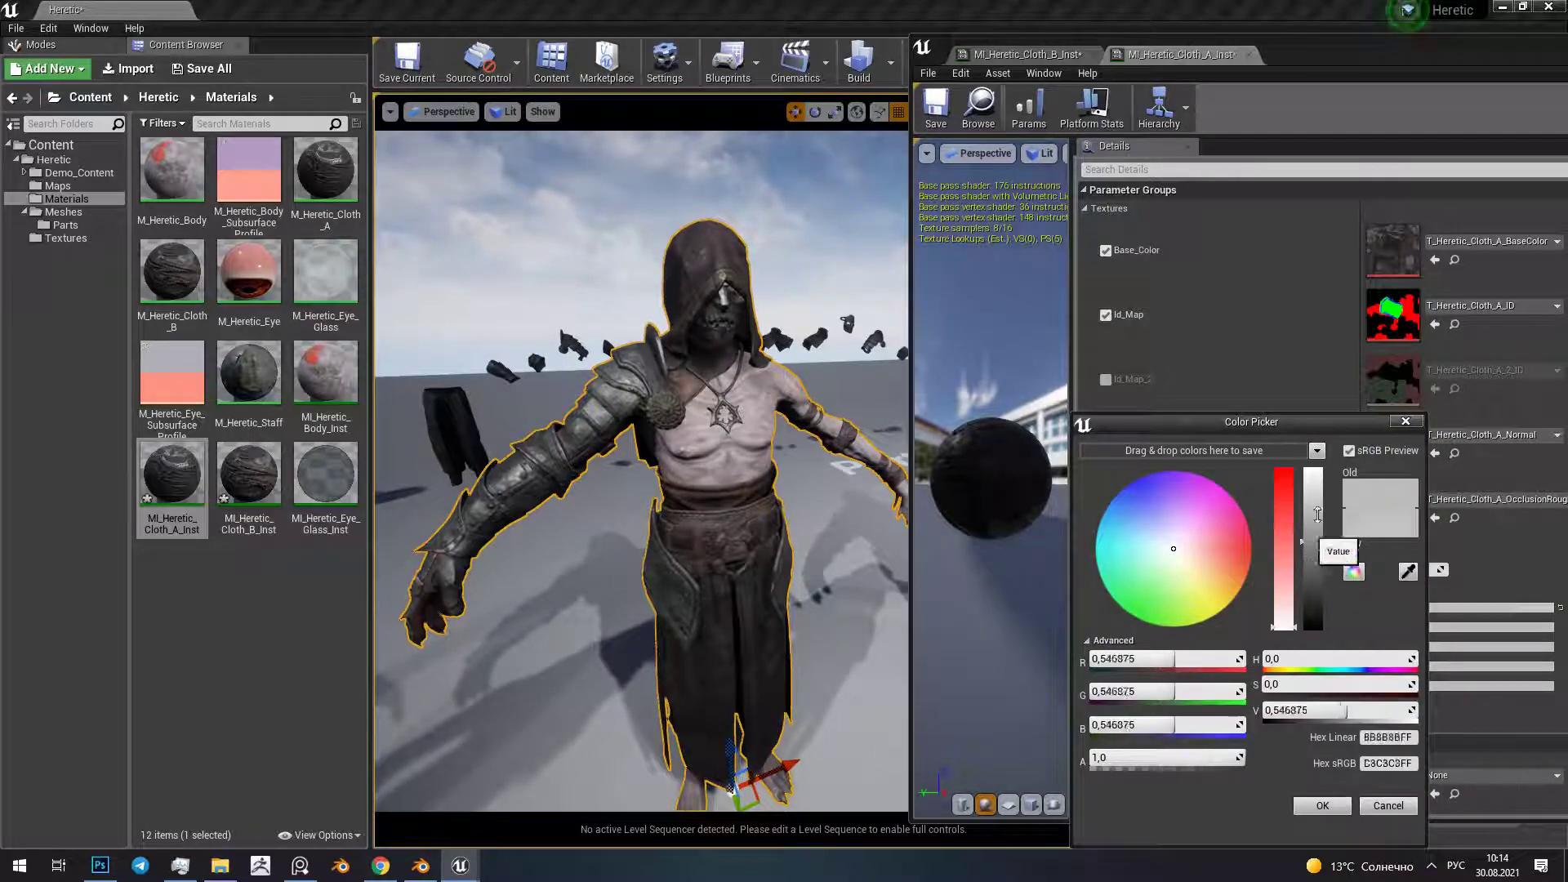
Set Tone_A to yellow and the next tone to a darkened orange, confirming both
left_click_drag(1317, 513, 1313, 491)
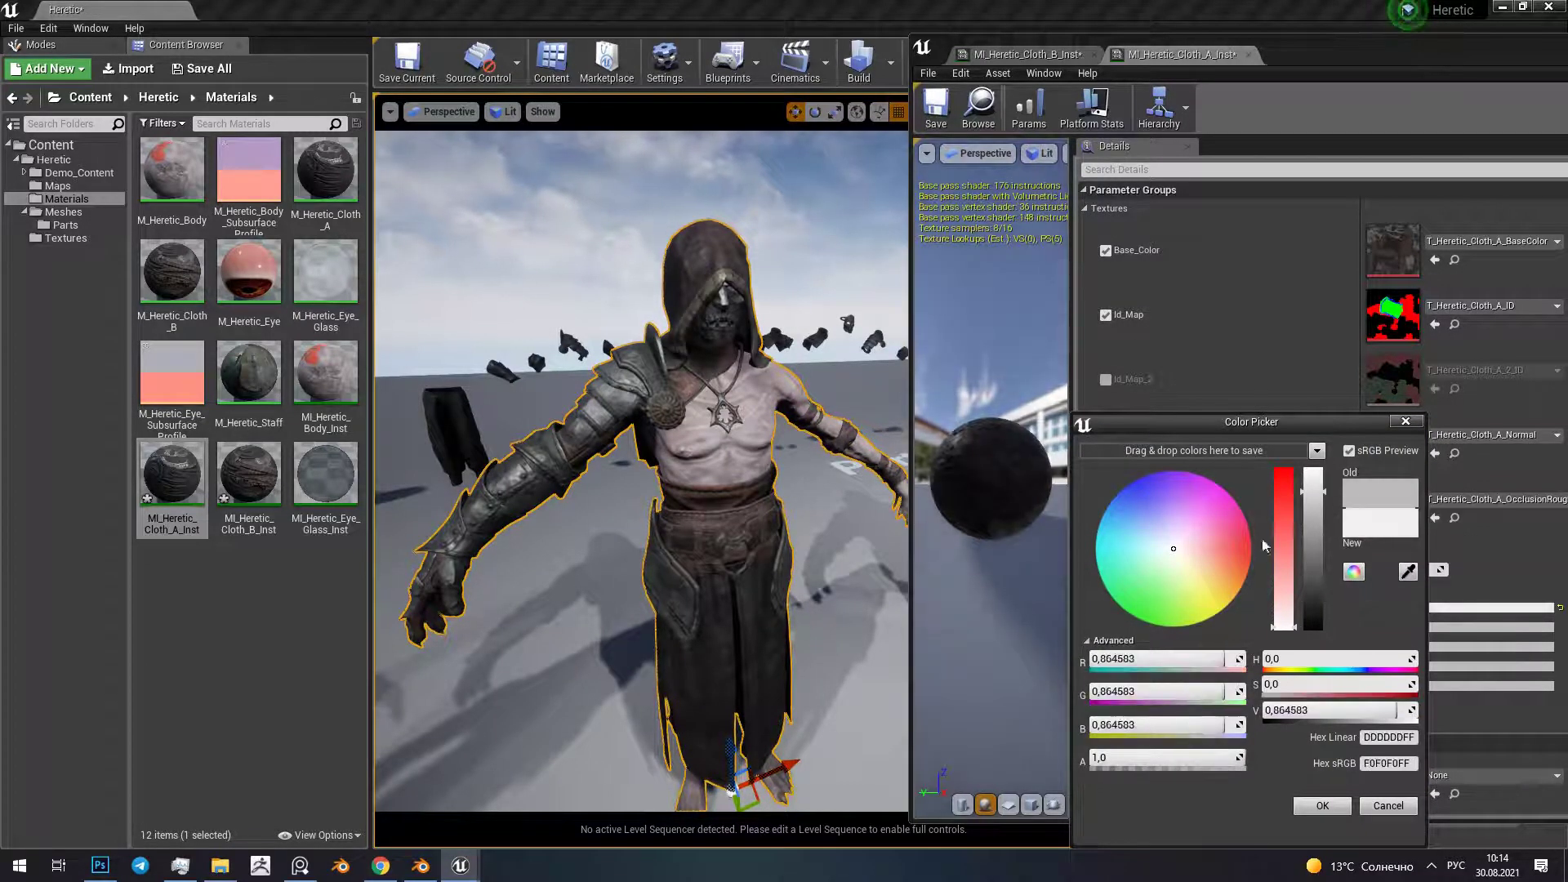
mouse_move(1263, 546)
left_mouse_down()
mouse_move(1087, 612)
mouse_move(1208, 596)
left_mouse_up()
left_click(1327, 808)
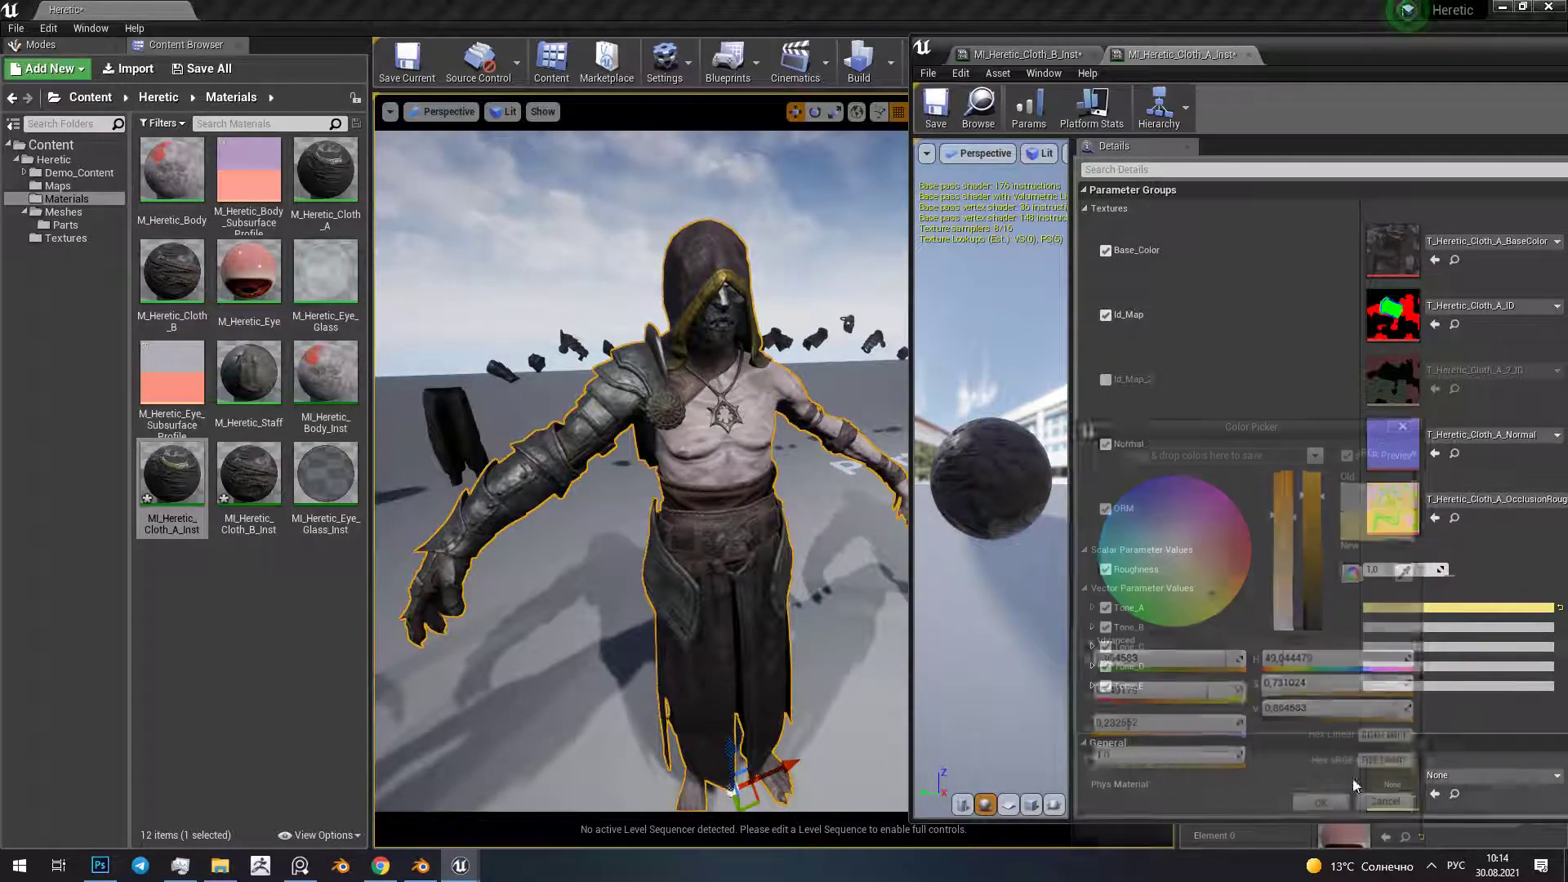
left_click(1405, 627)
mouse_move(1185, 571)
left_mouse_down()
mouse_move(1210, 583)
mouse_move(1175, 593)
mouse_move(1197, 570)
left_mouse_up()
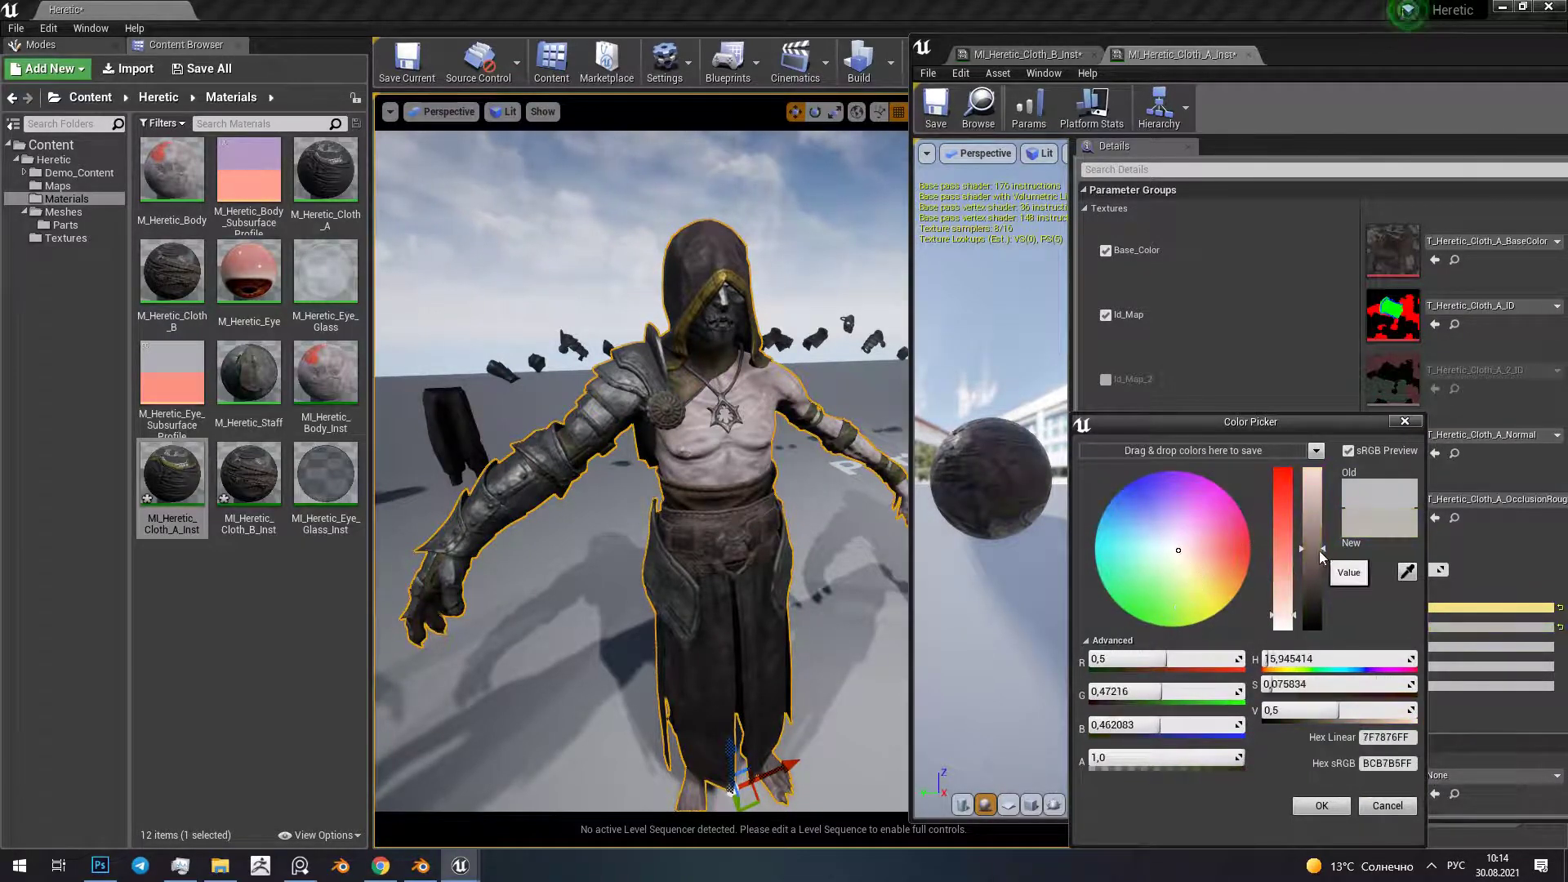
left_click_drag(1321, 557, 1325, 610)
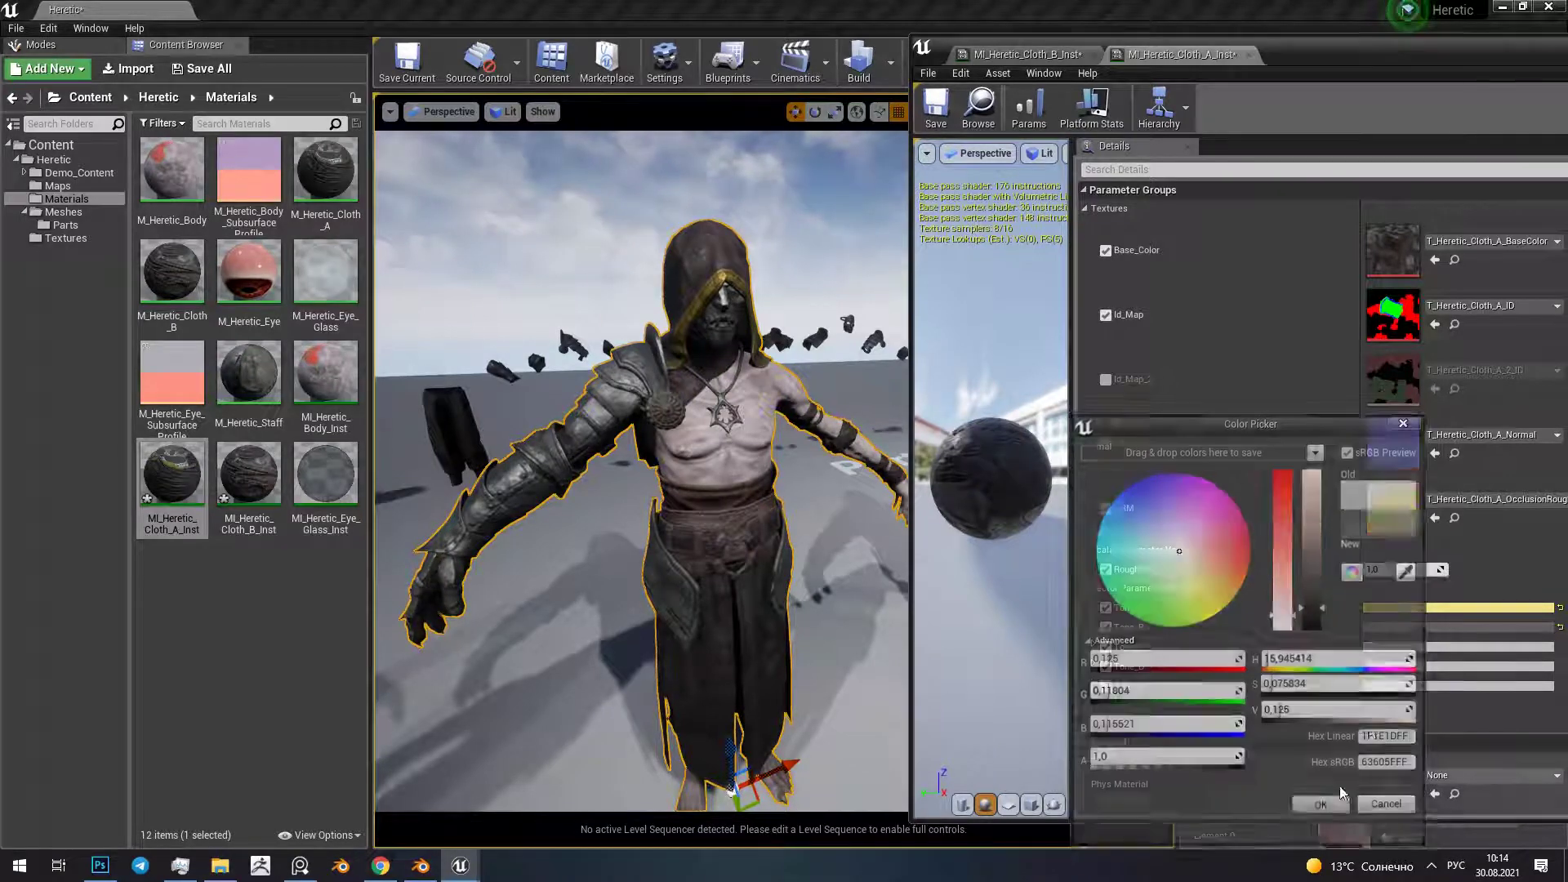
left_click(1322, 805)
Make the hood's Tone_C pure white by brightening and removing saturation, then confirm
left_click(1486, 646)
left_click(1234, 557)
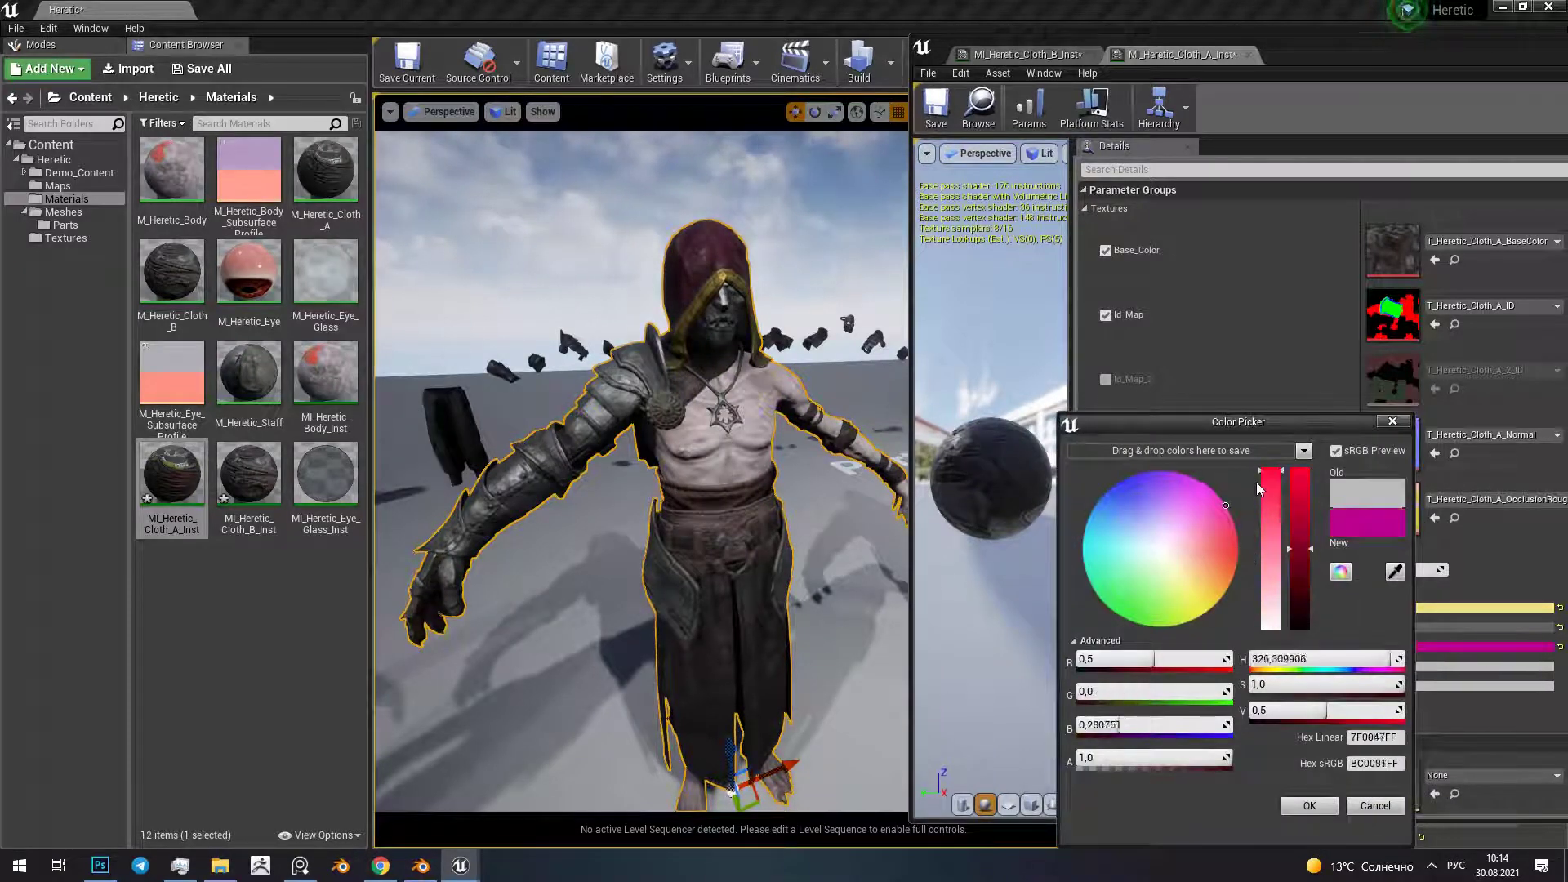
left_click_drag(1151, 522, 1173, 541)
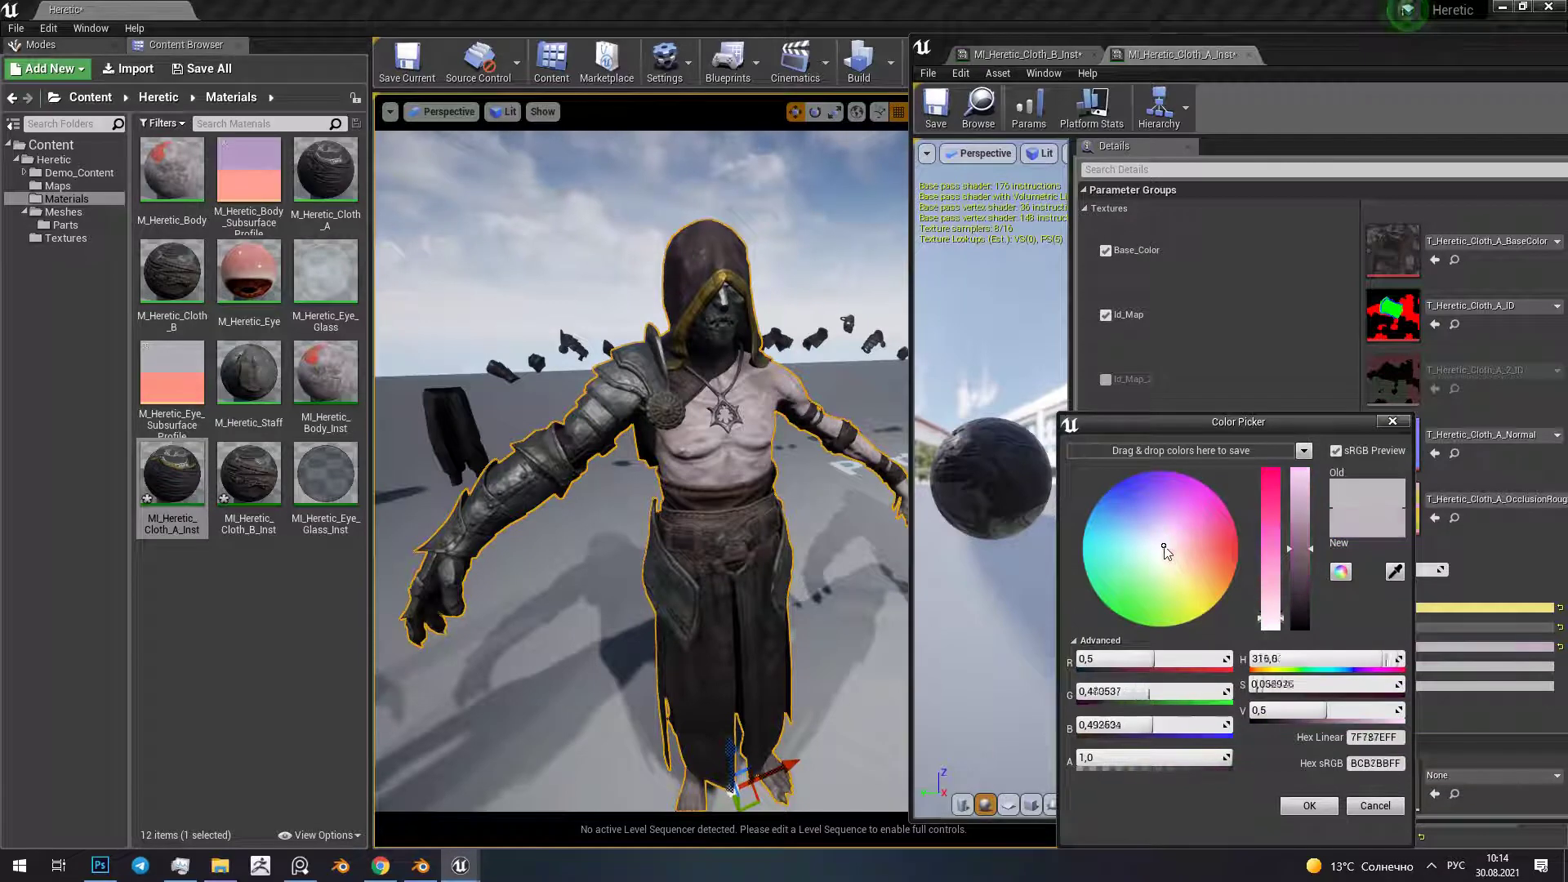
left_click_drag(1300, 548, 1300, 472)
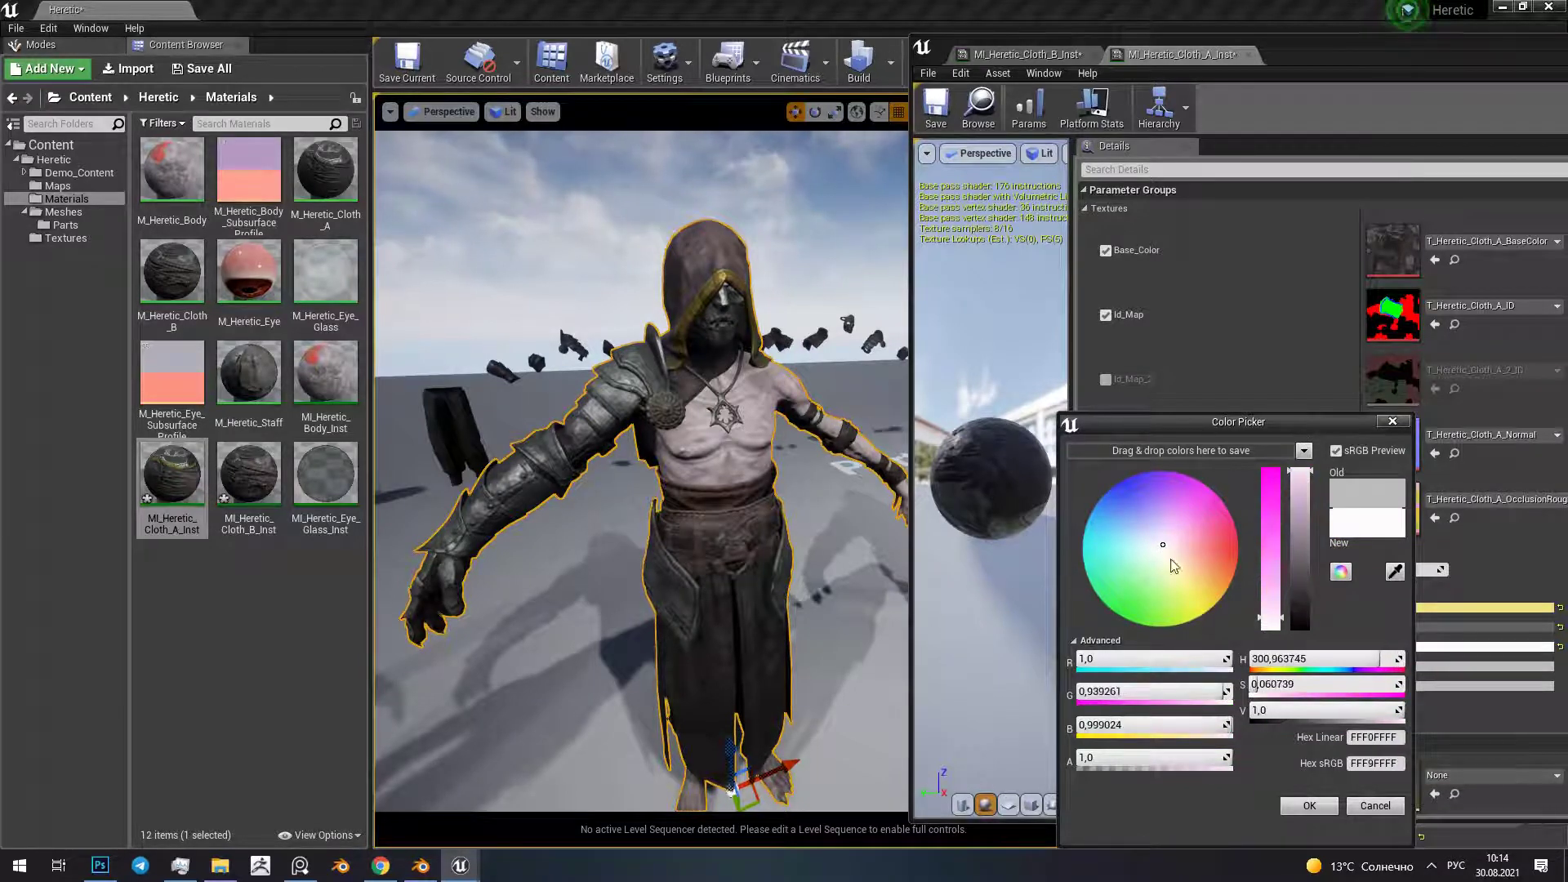
left_click_drag(1280, 686, 1249, 686)
left_click(1288, 810)
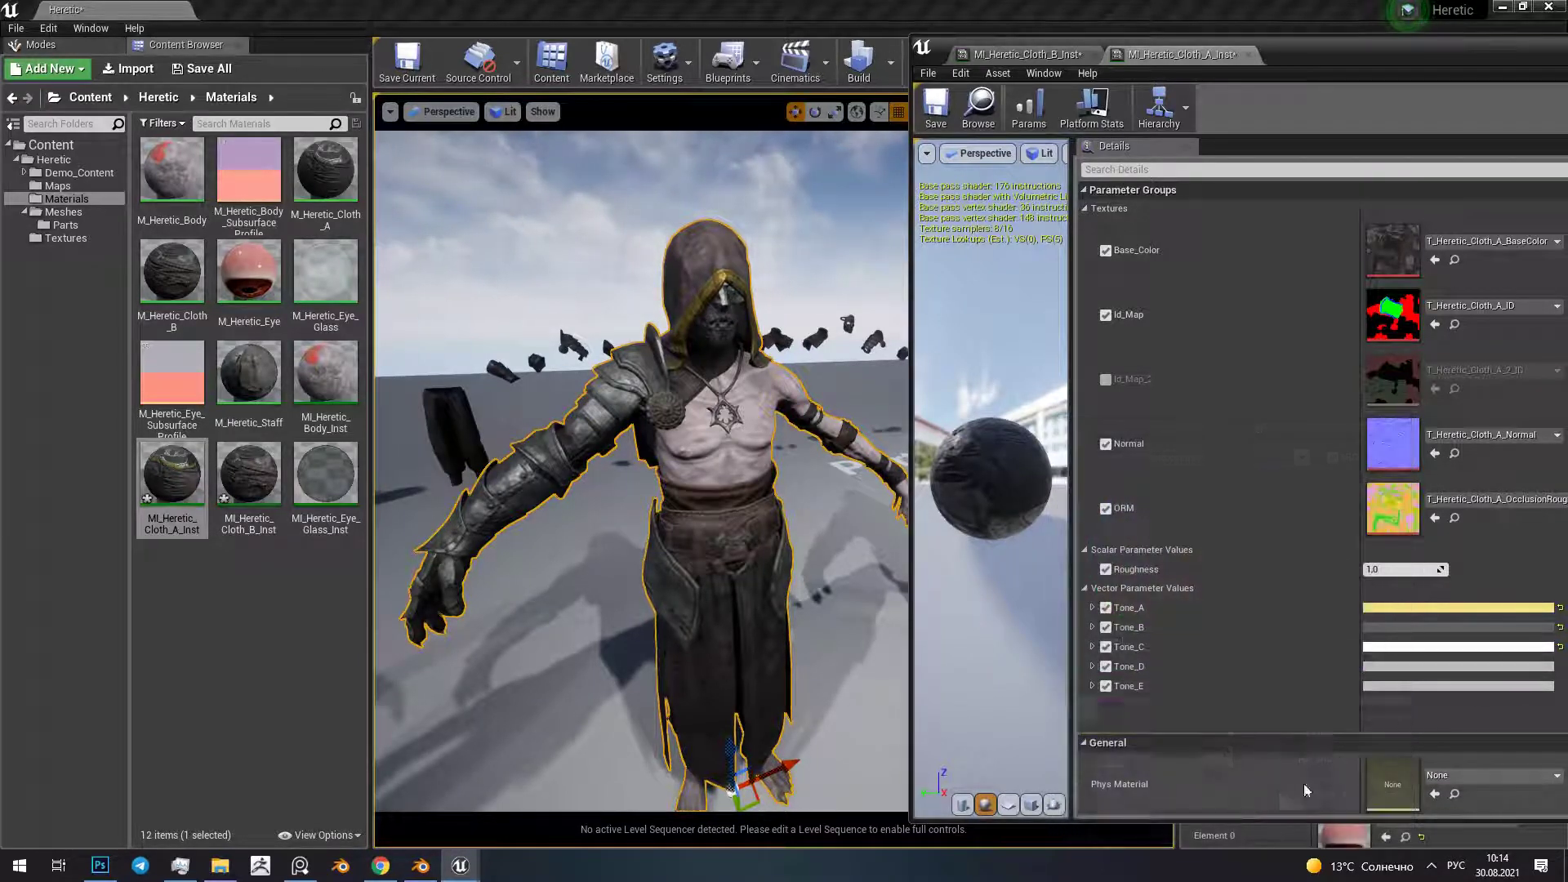
Darken another cloth tone to a muted pink and confirm it
left_click(1397, 664)
left_click_drag(1157, 579, 1148, 557)
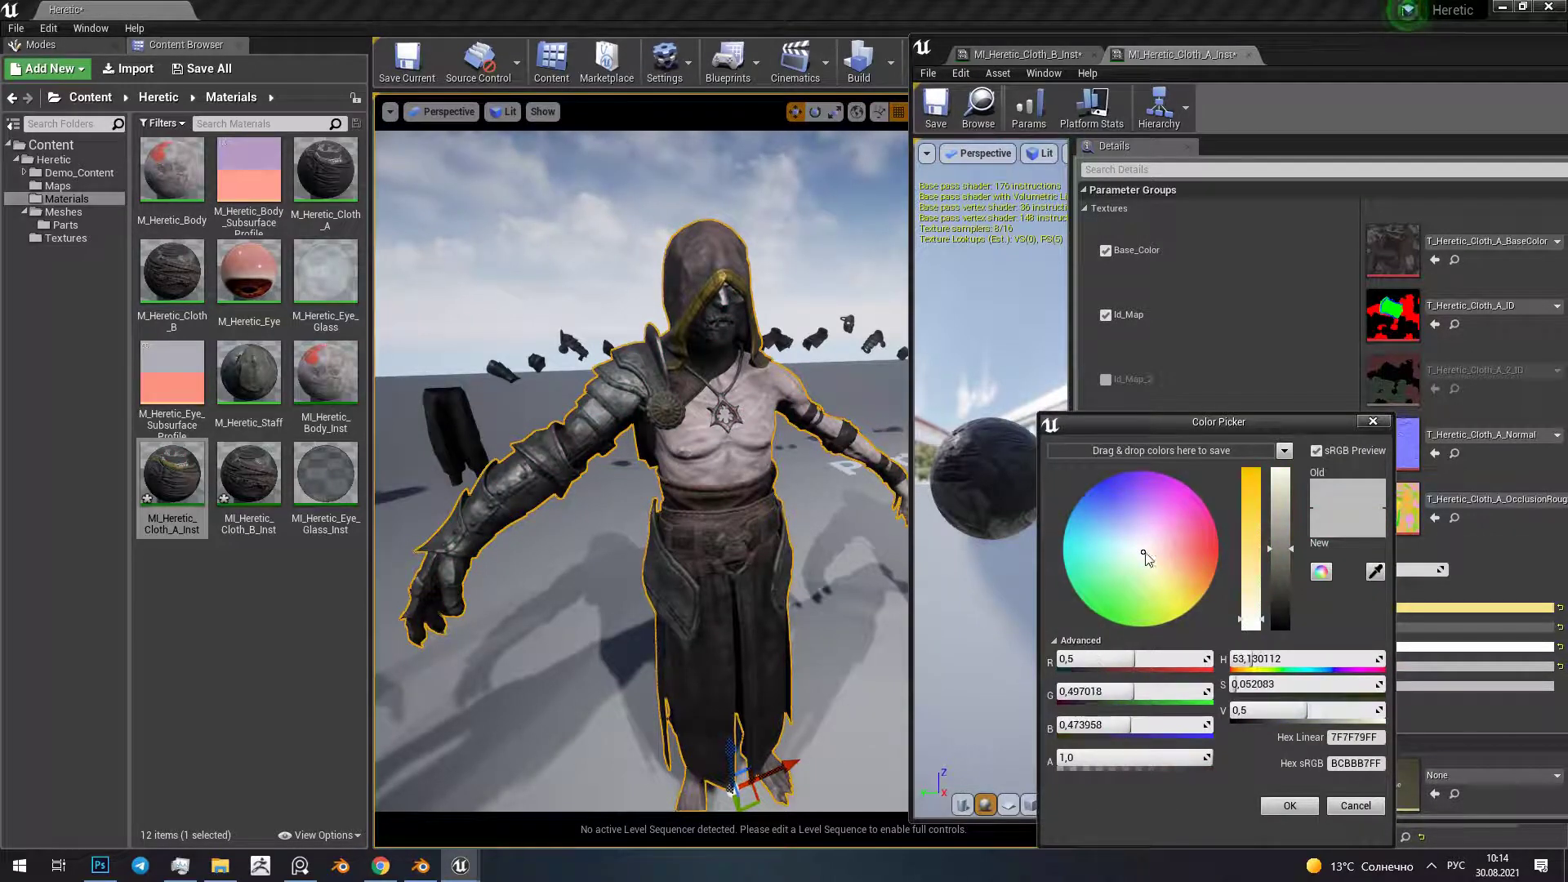
left_click(1296, 602)
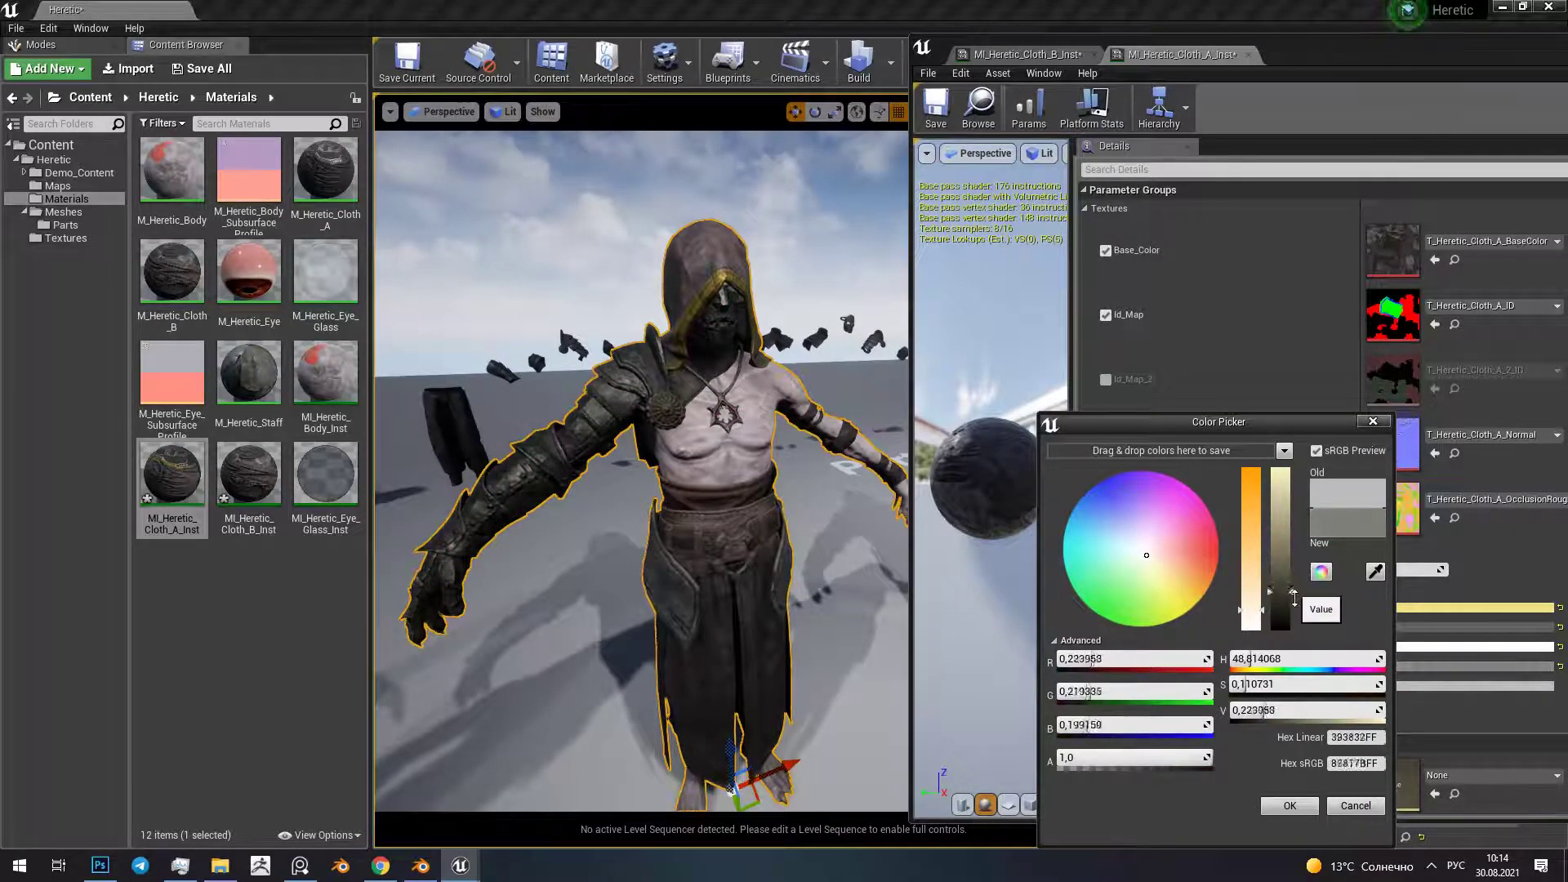
mouse_move(1151, 562)
left_mouse_down()
mouse_move(1168, 539)
mouse_move(1124, 562)
mouse_move(1148, 562)
left_mouse_up()
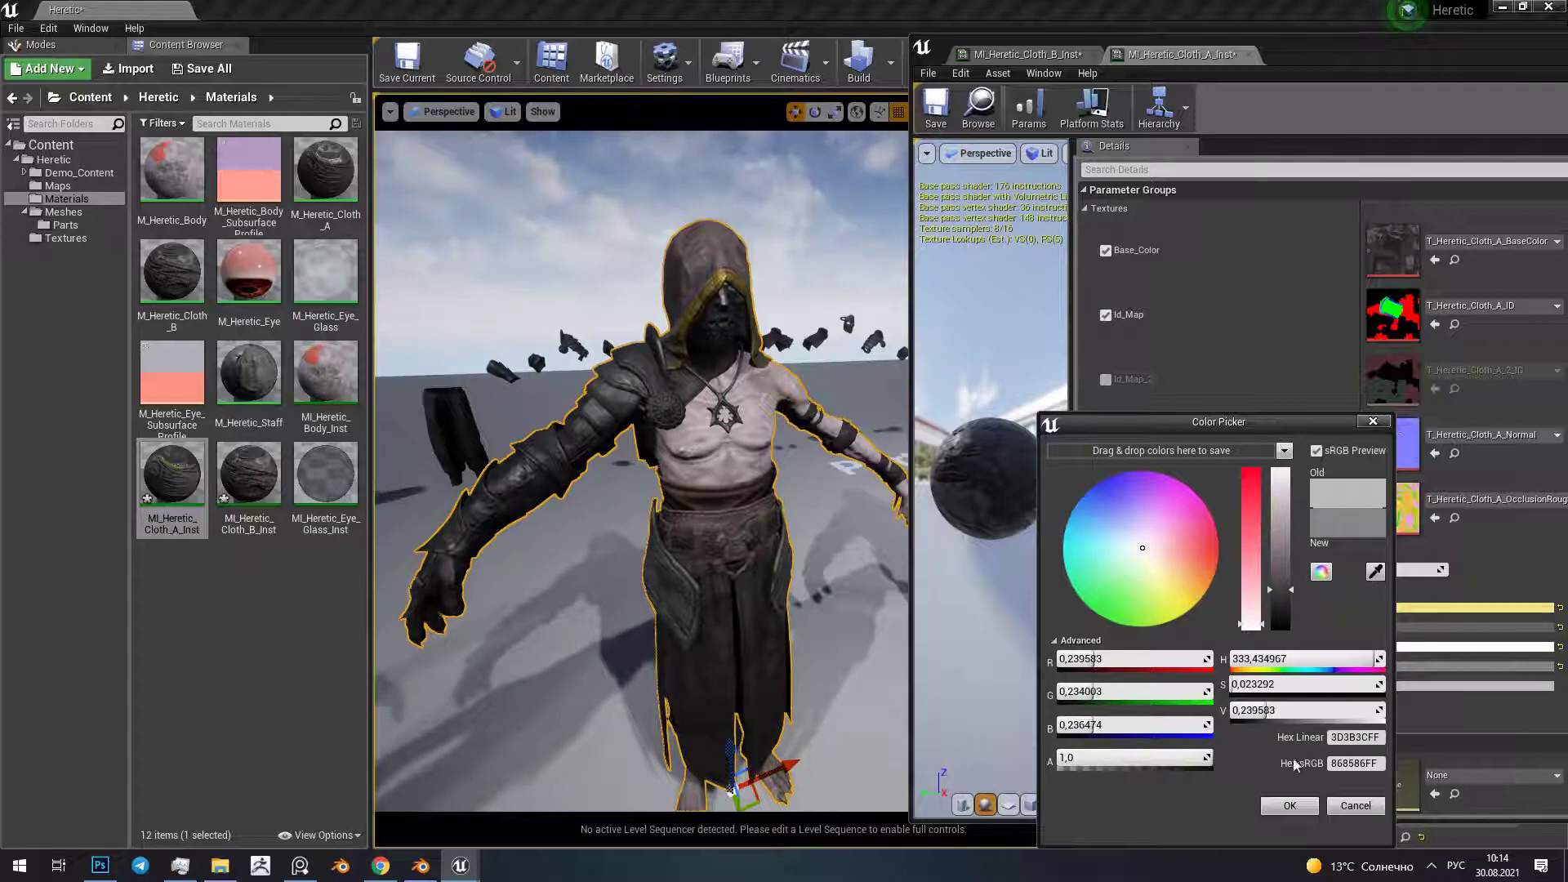
left_click(1299, 807)
Preview Tone_E as vivid yellow and apply MI_Heretic_Cloth_A_Inst to the bare-chested figure's pants
left_click(1389, 687)
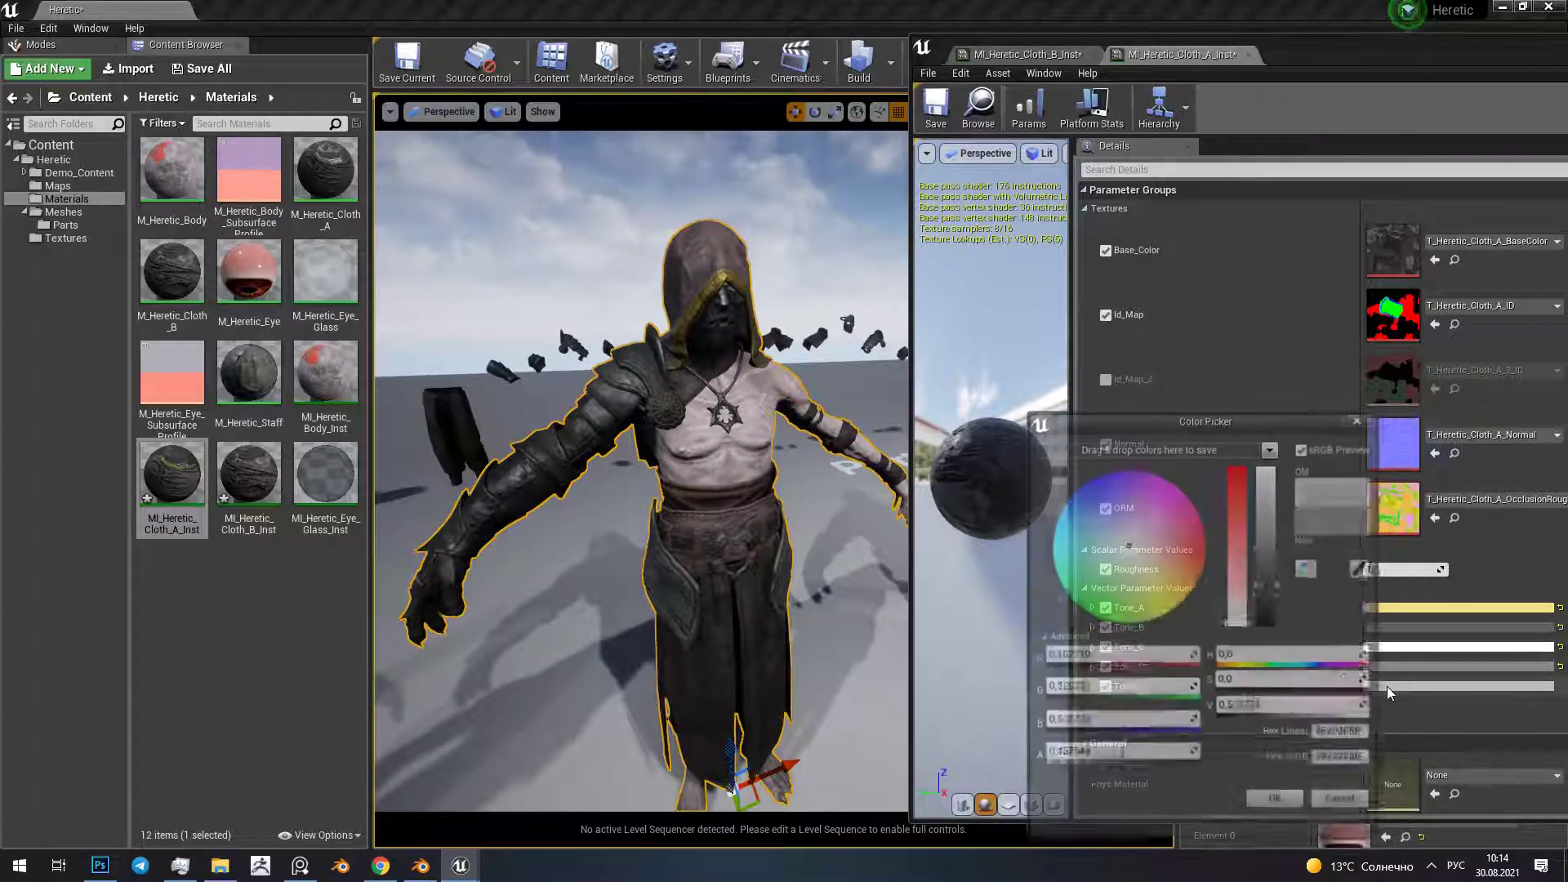
mouse_move(1270, 604)
left_mouse_down()
mouse_move(1130, 683)
mouse_move(1157, 599)
left_mouse_up()
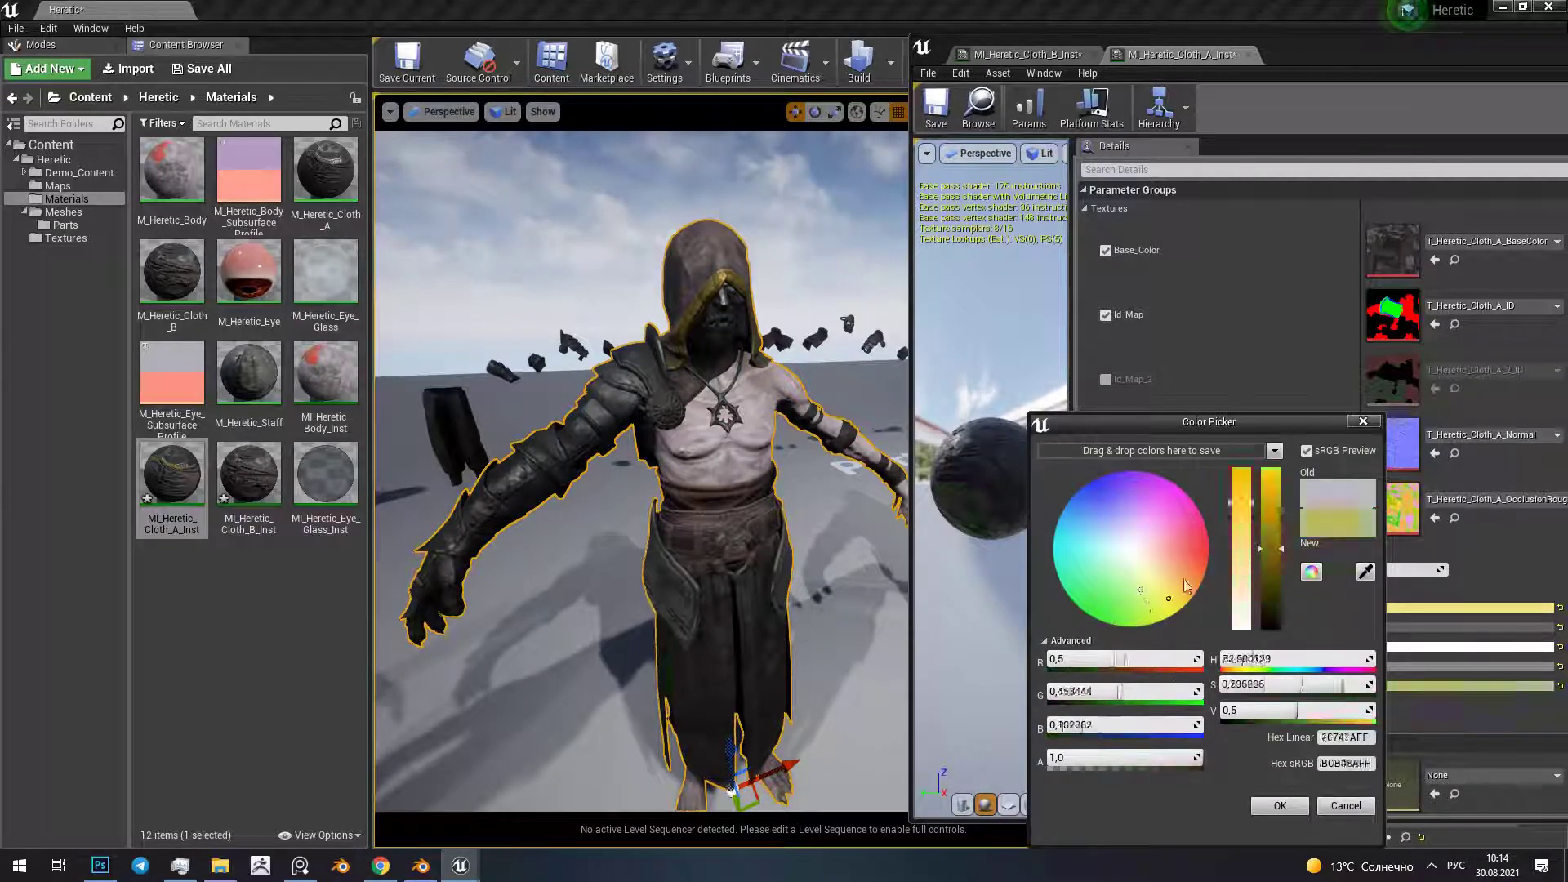
left_click_drag(1271, 549, 1272, 471)
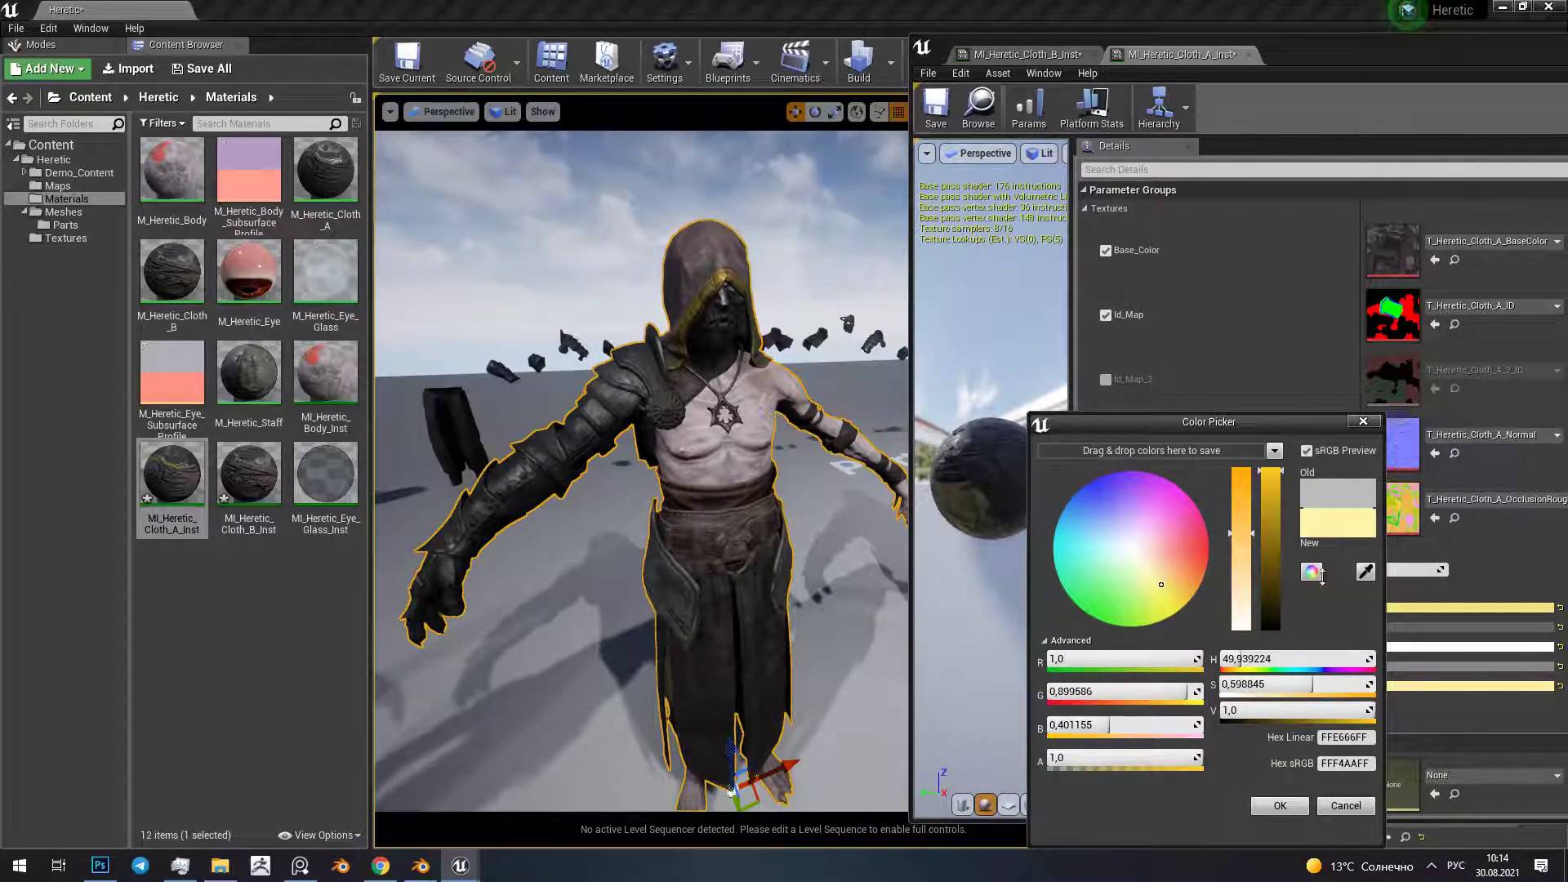
right_click_drag(737, 547, 738, 547)
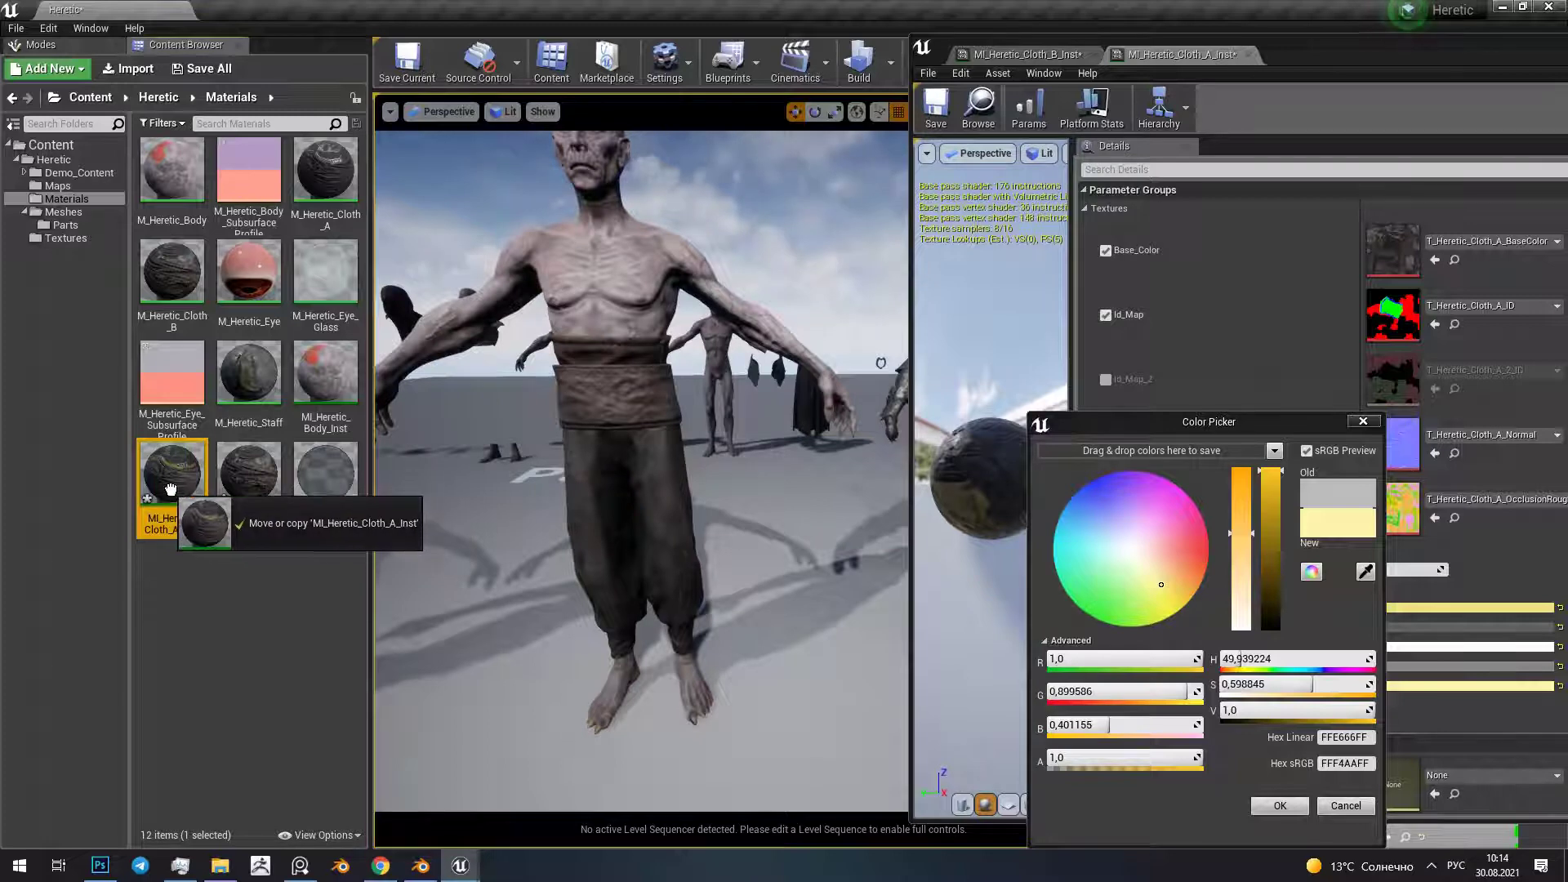
left_click_drag(170, 486, 616, 529)
right_click_drag(616, 529, 615, 529)
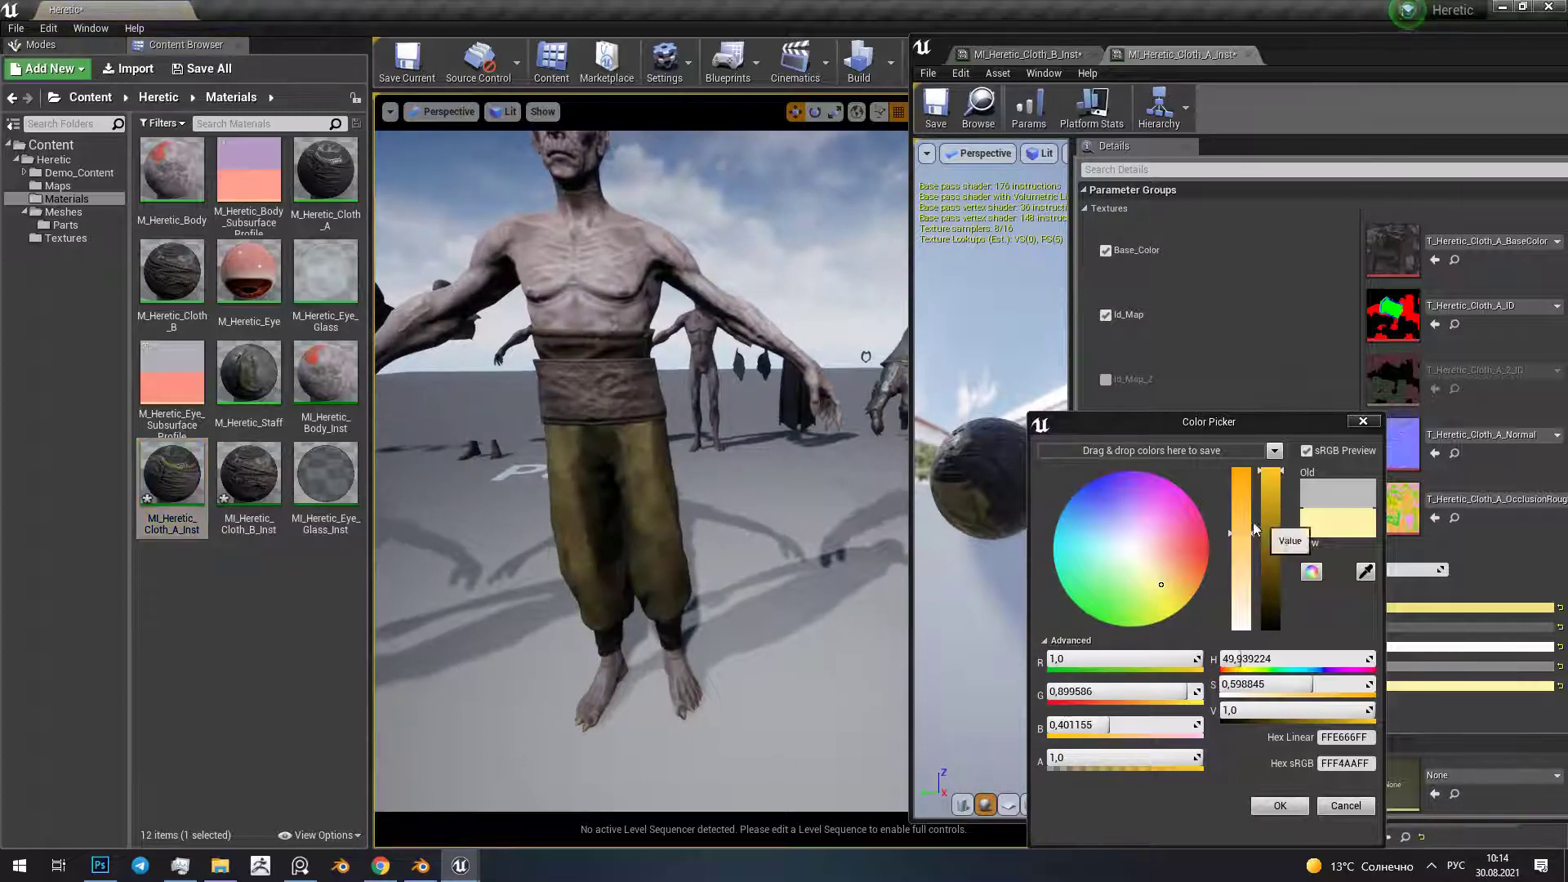
Adjust Tone_E's saturation and brightness, then discard the Tone_E changes
left_click_drag(1243, 529, 1242, 470)
left_click_drag(1271, 530, 1282, 538)
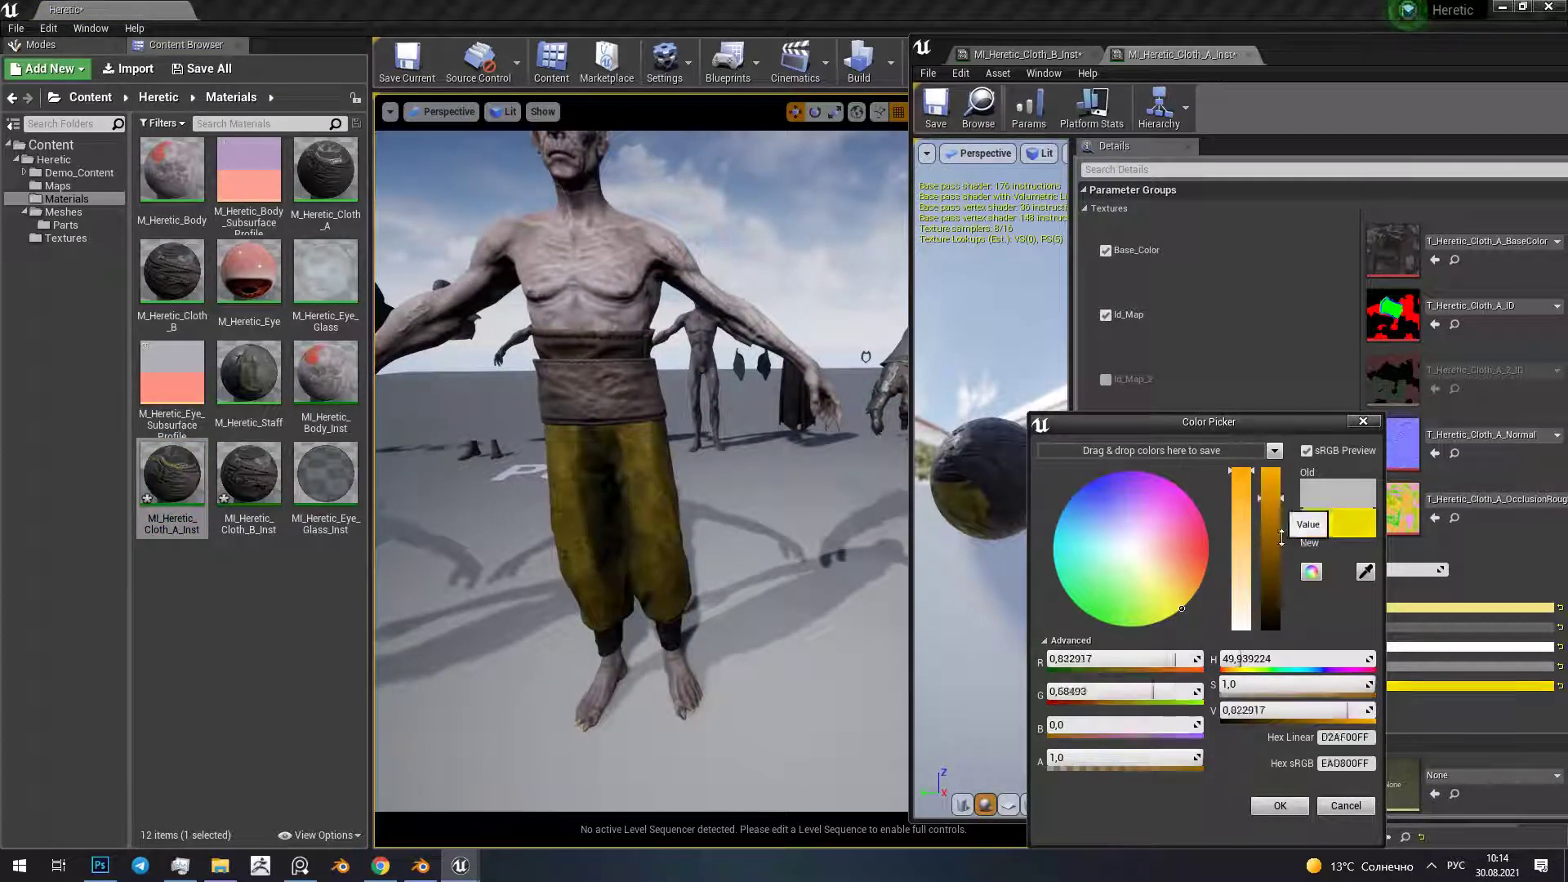
left_click_drag(1282, 710, 1343, 710)
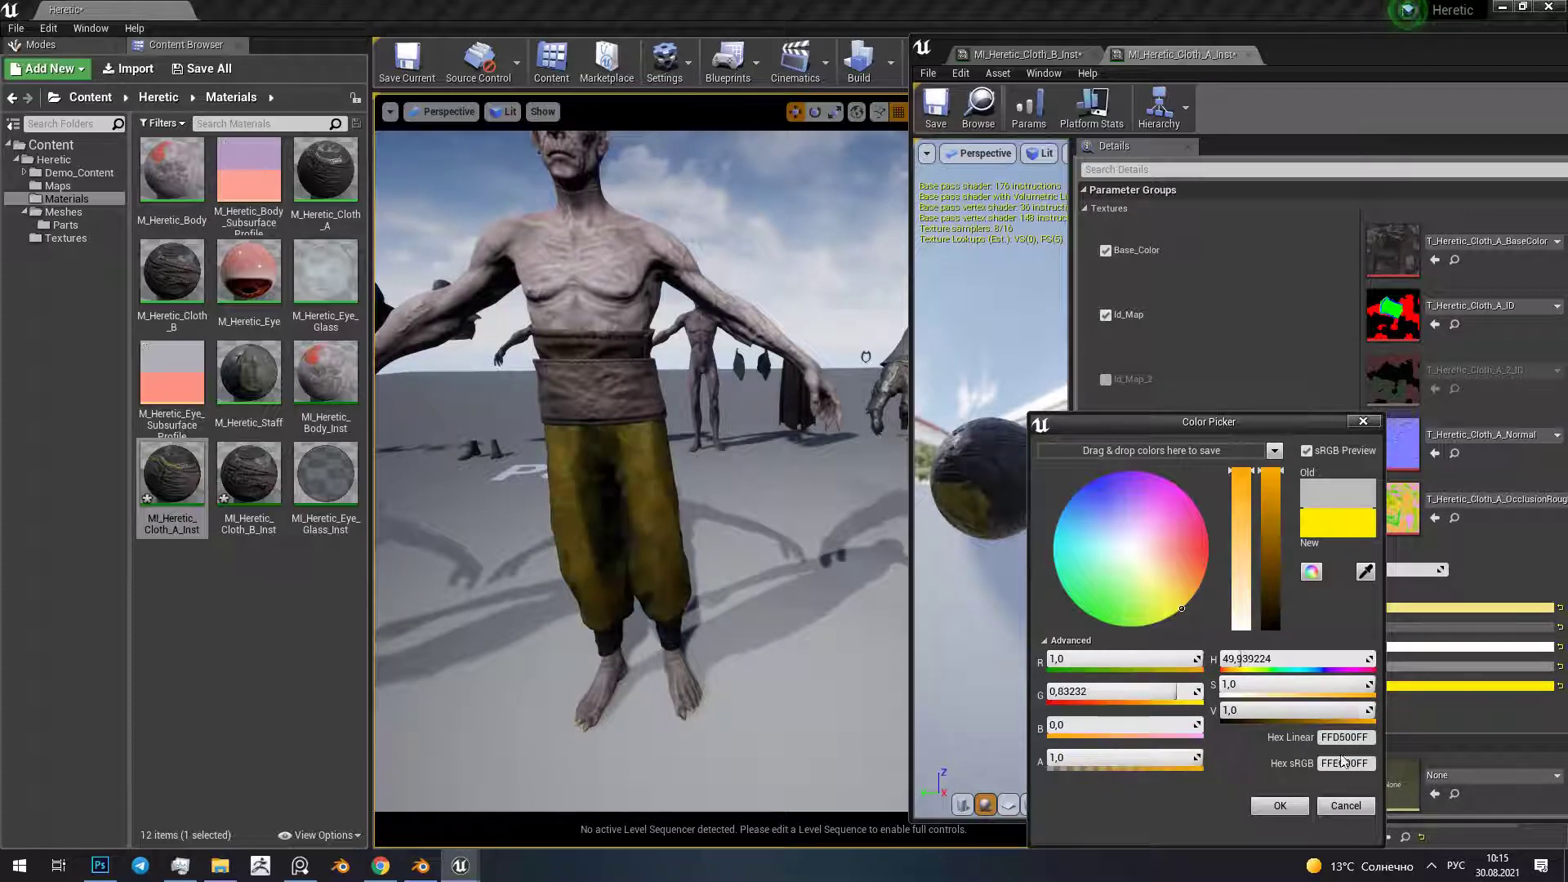
left_click(1344, 806)
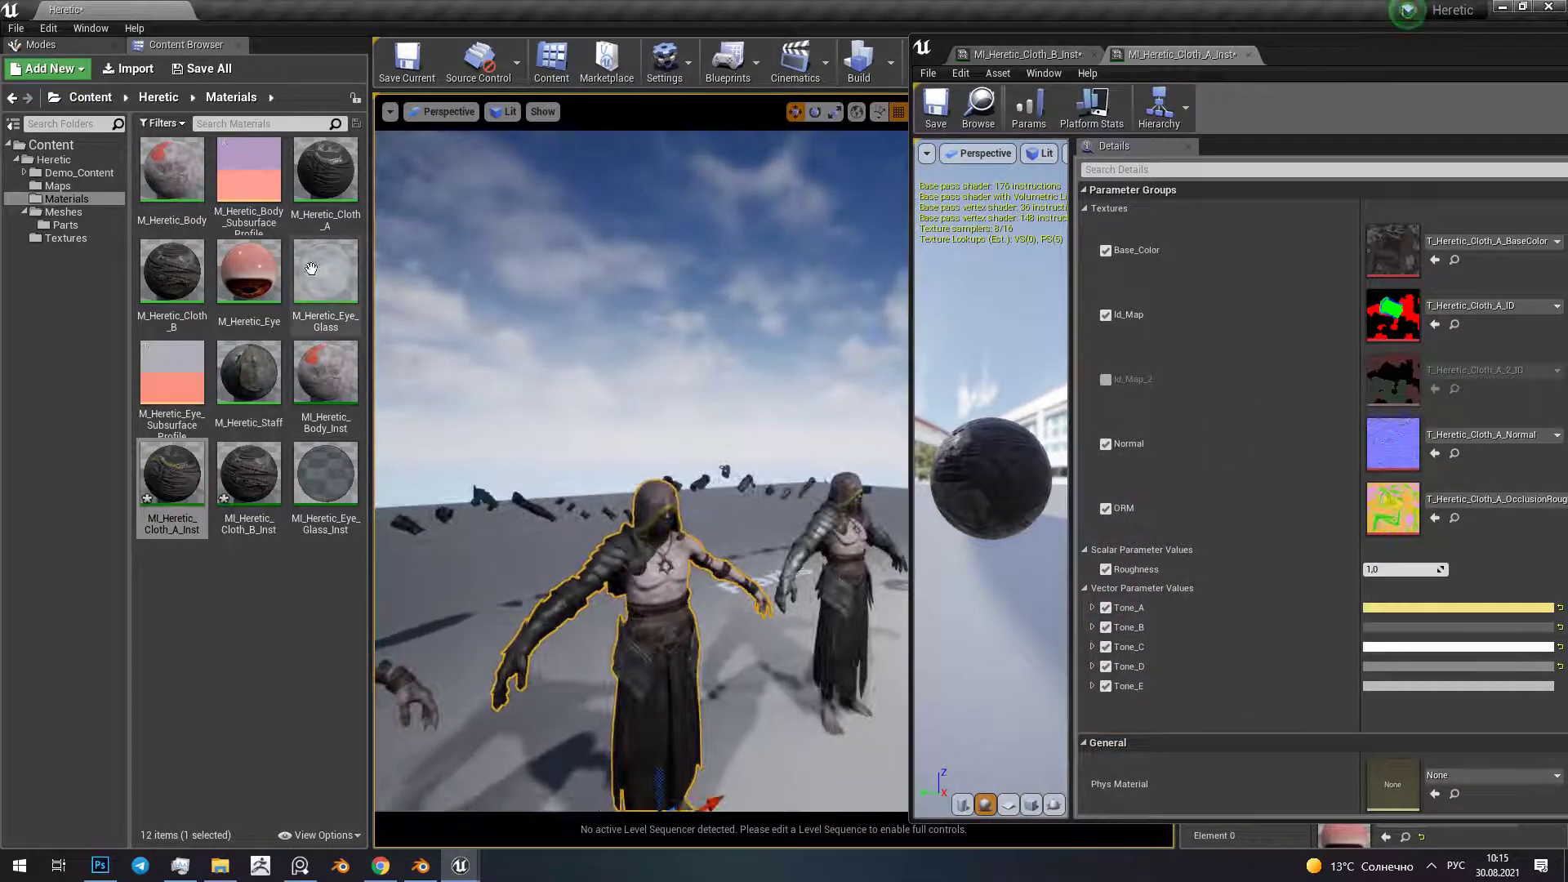
Open MI_Heretic_Body_Inst, tint its Tone_A skin pink (975652FF), and try magenta on Tone_B
double_click(325, 374)
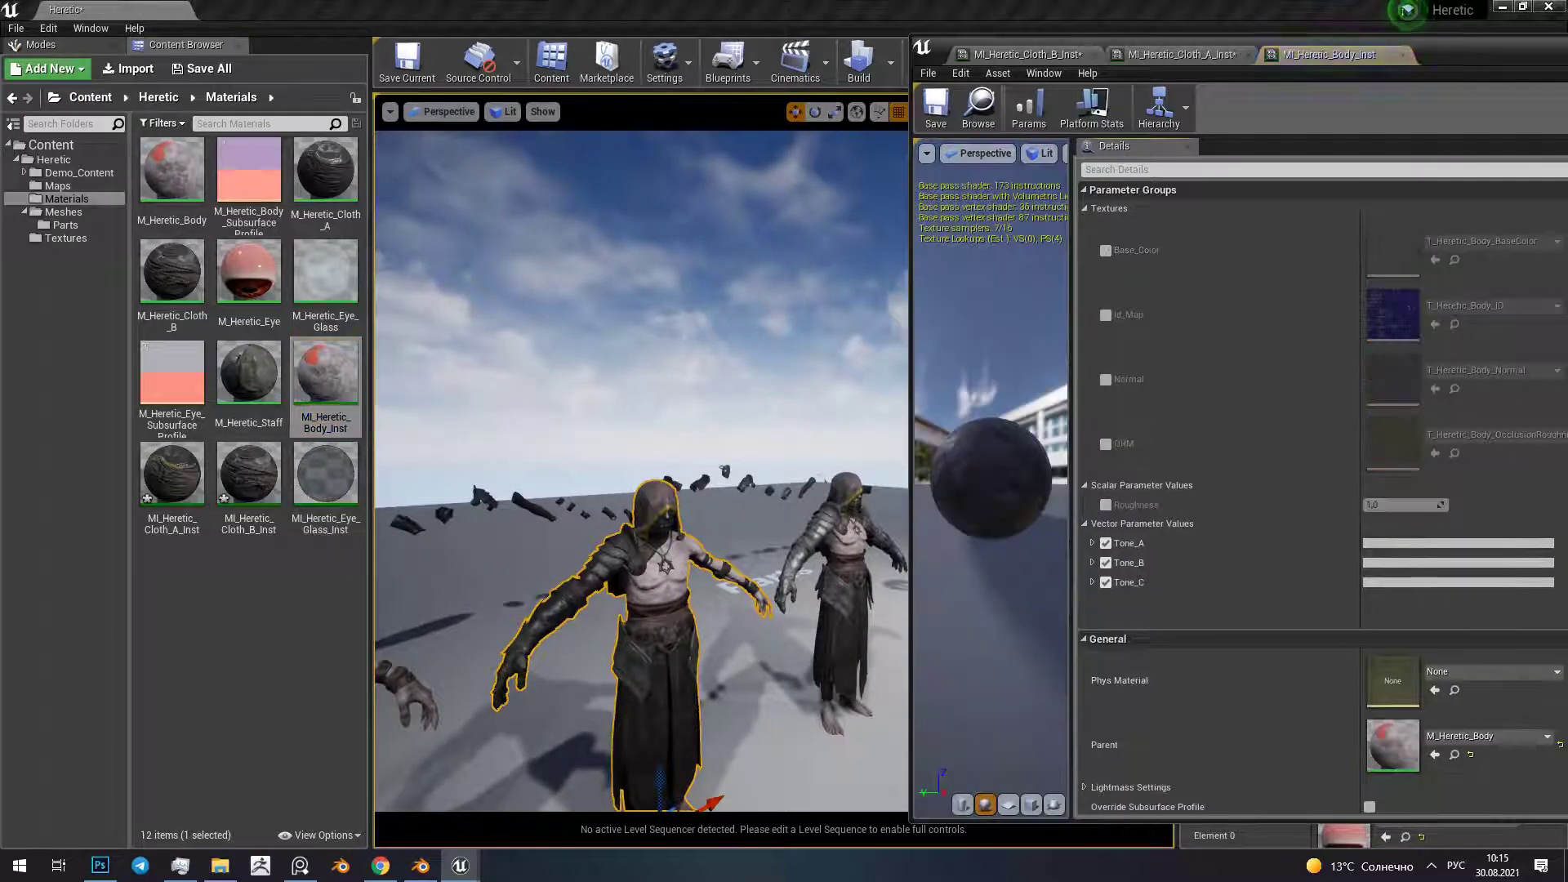
left_click(1372, 543)
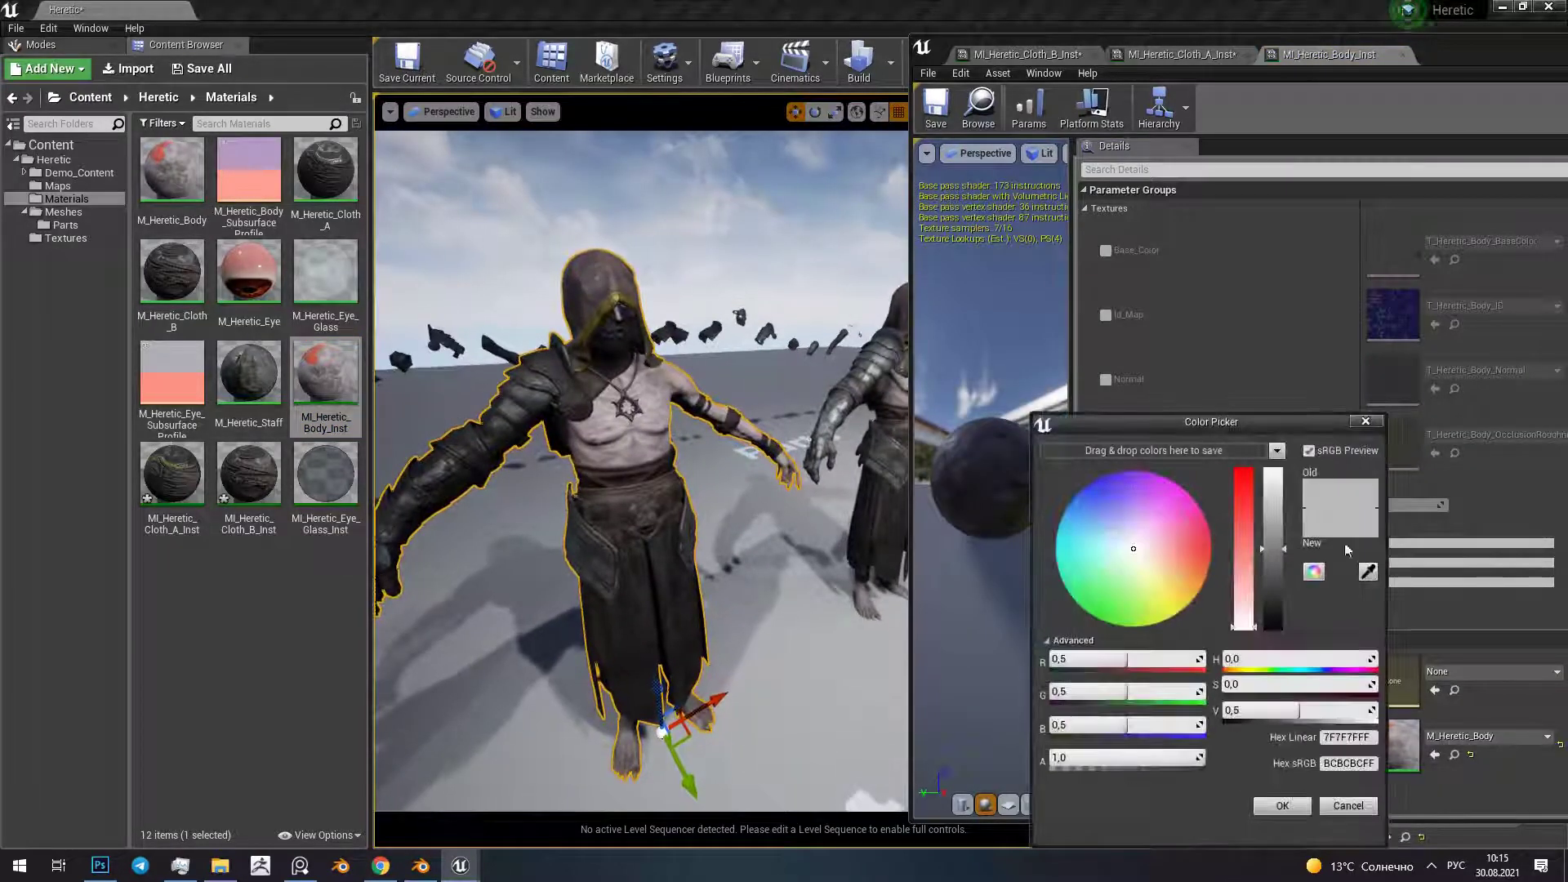
mouse_move(1139, 551)
left_mouse_down()
mouse_move(903, 549)
mouse_move(1097, 586)
mouse_move(1137, 558)
left_mouse_up()
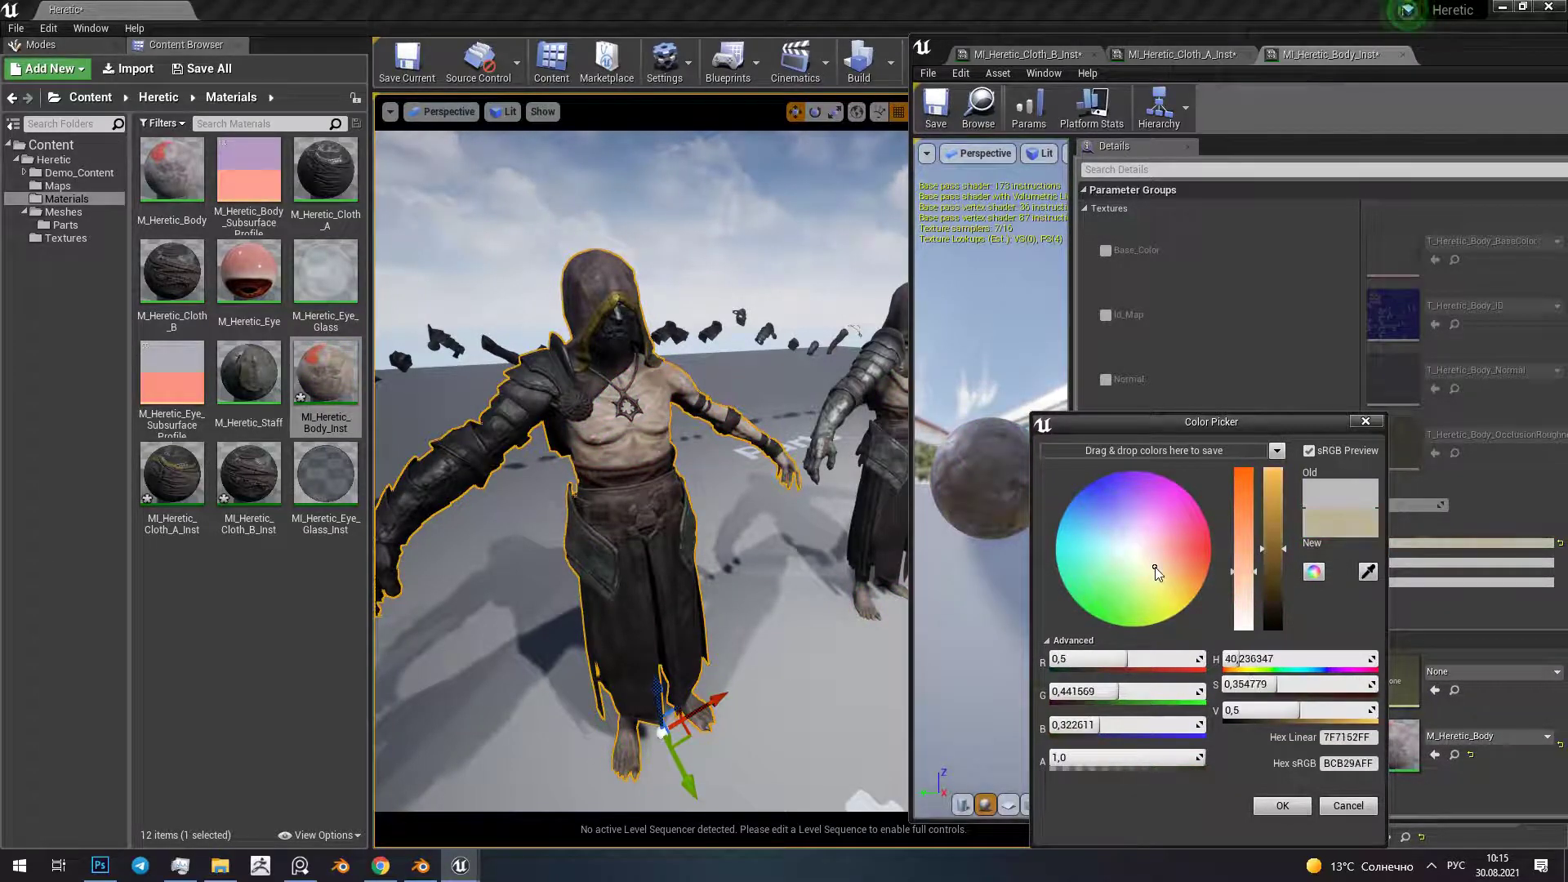
left_click(1260, 551)
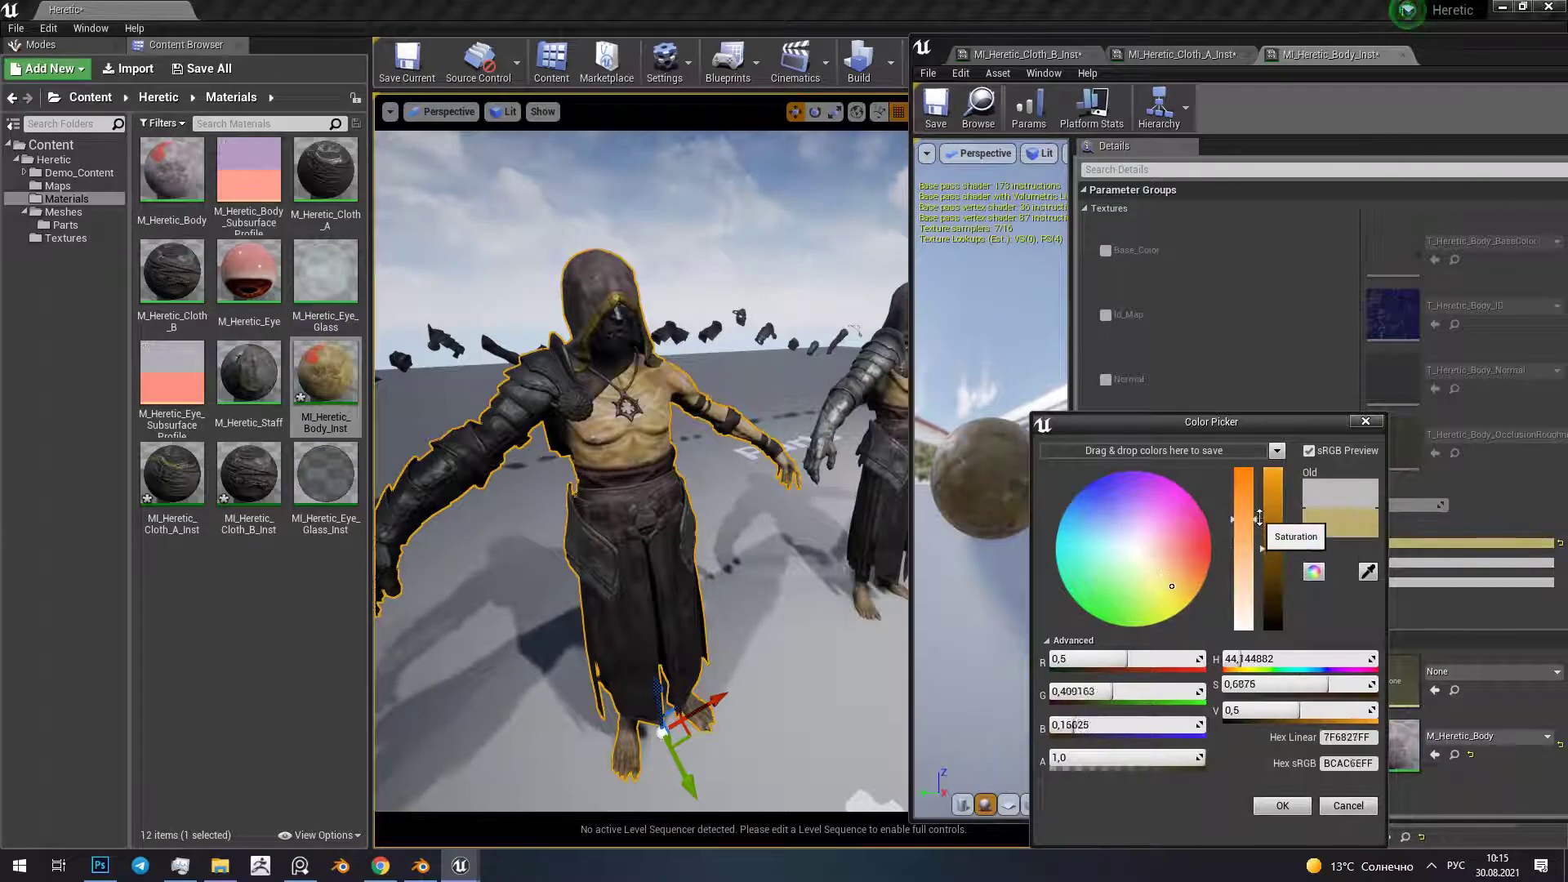
mouse_move(1259, 518)
left_mouse_down()
mouse_move(1259, 570)
mouse_move(1291, 588)
mouse_move(1286, 533)
left_mouse_up()
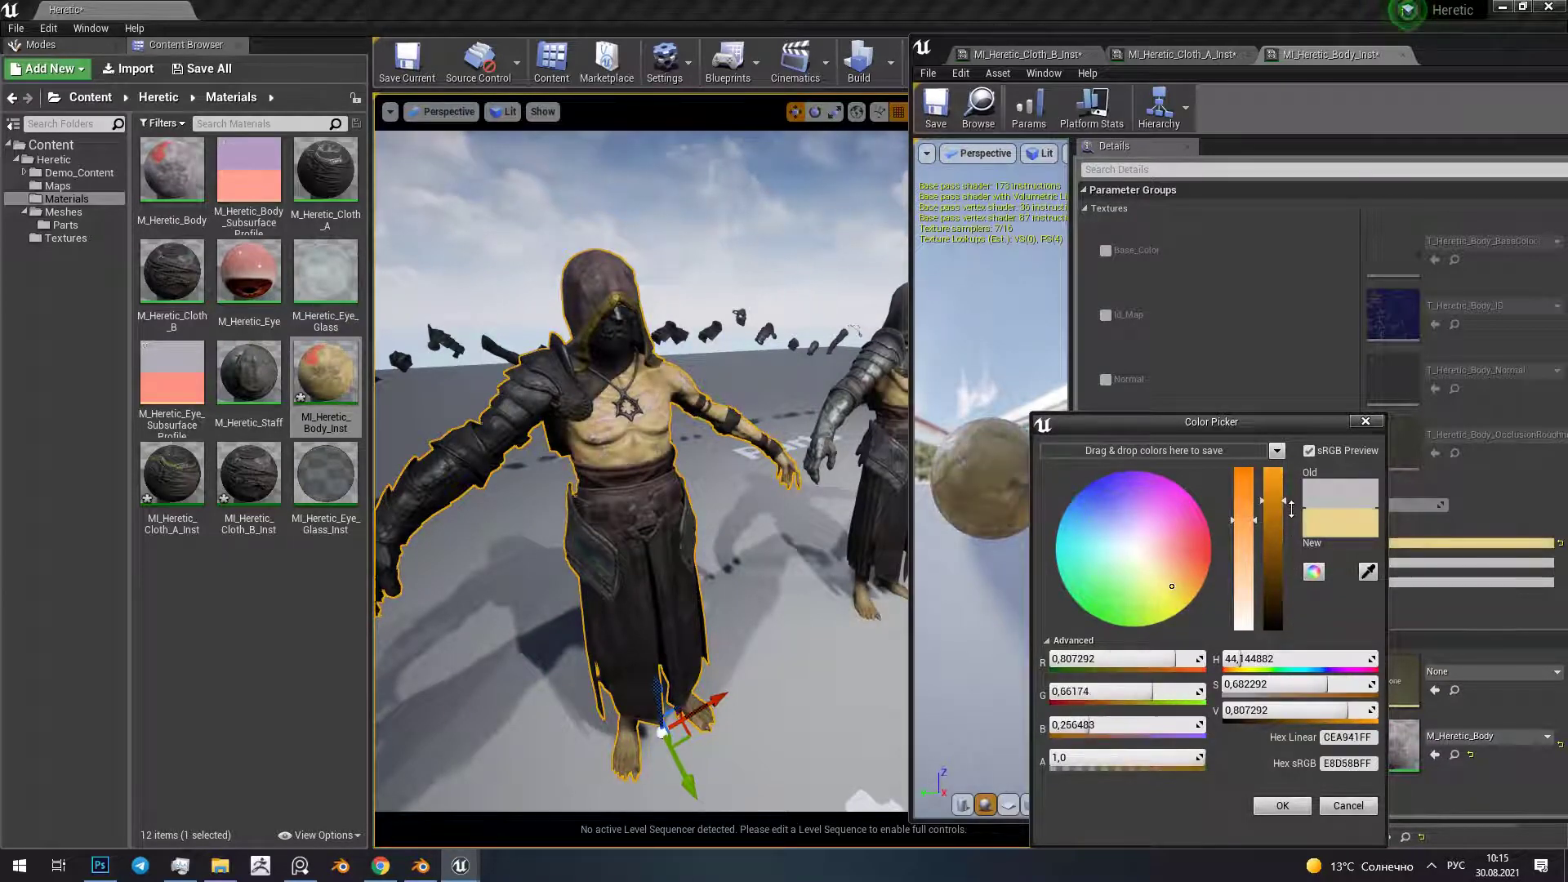
left_click_drag(1173, 589, 1167, 567)
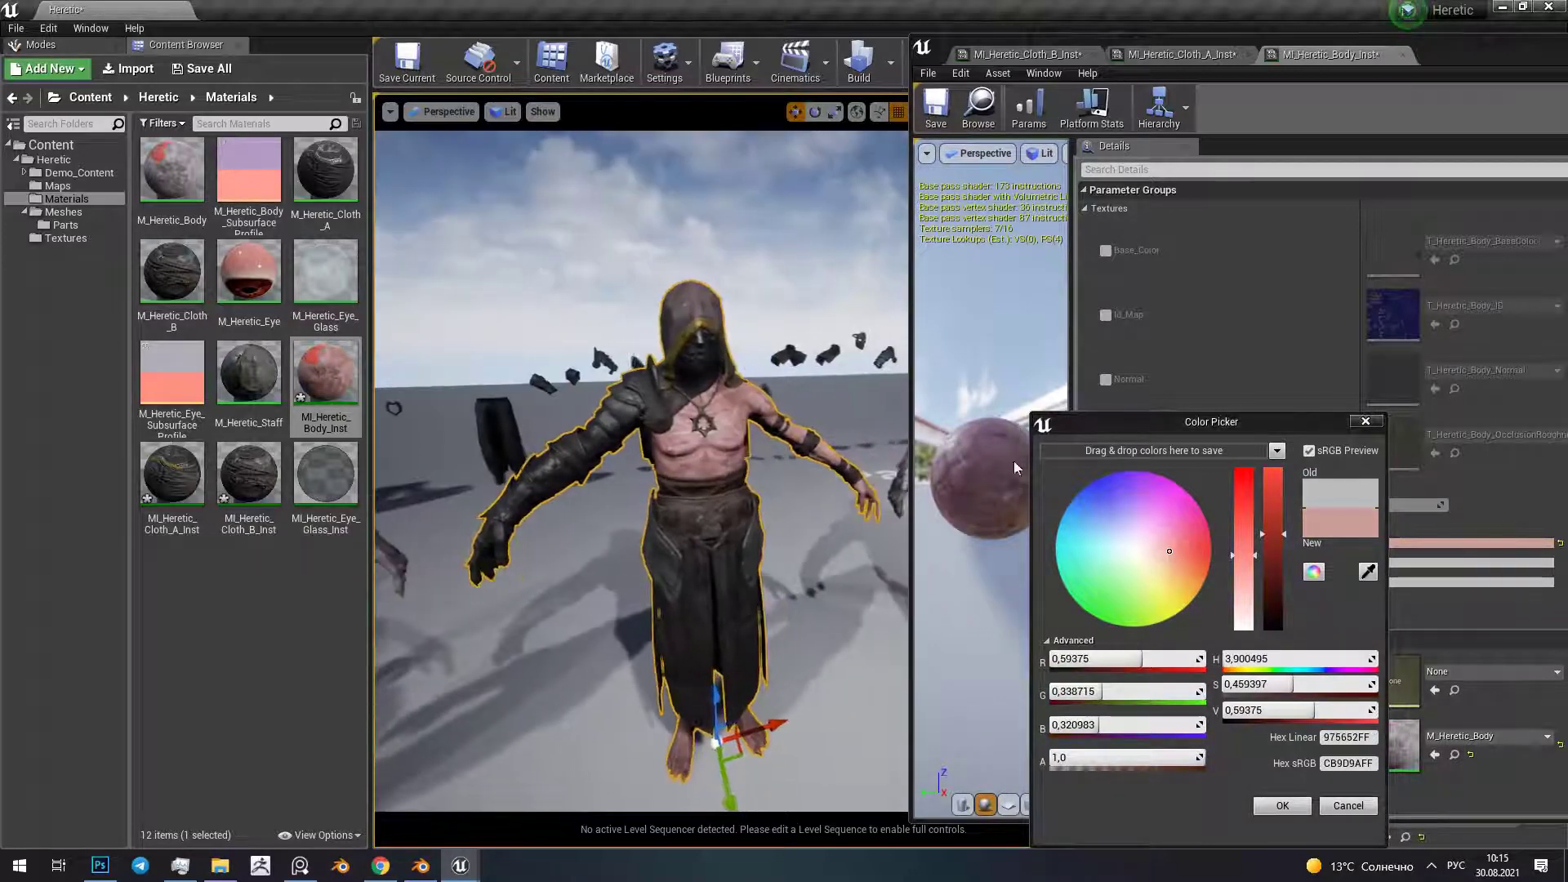
left_click(1282, 805)
left_click(1383, 561)
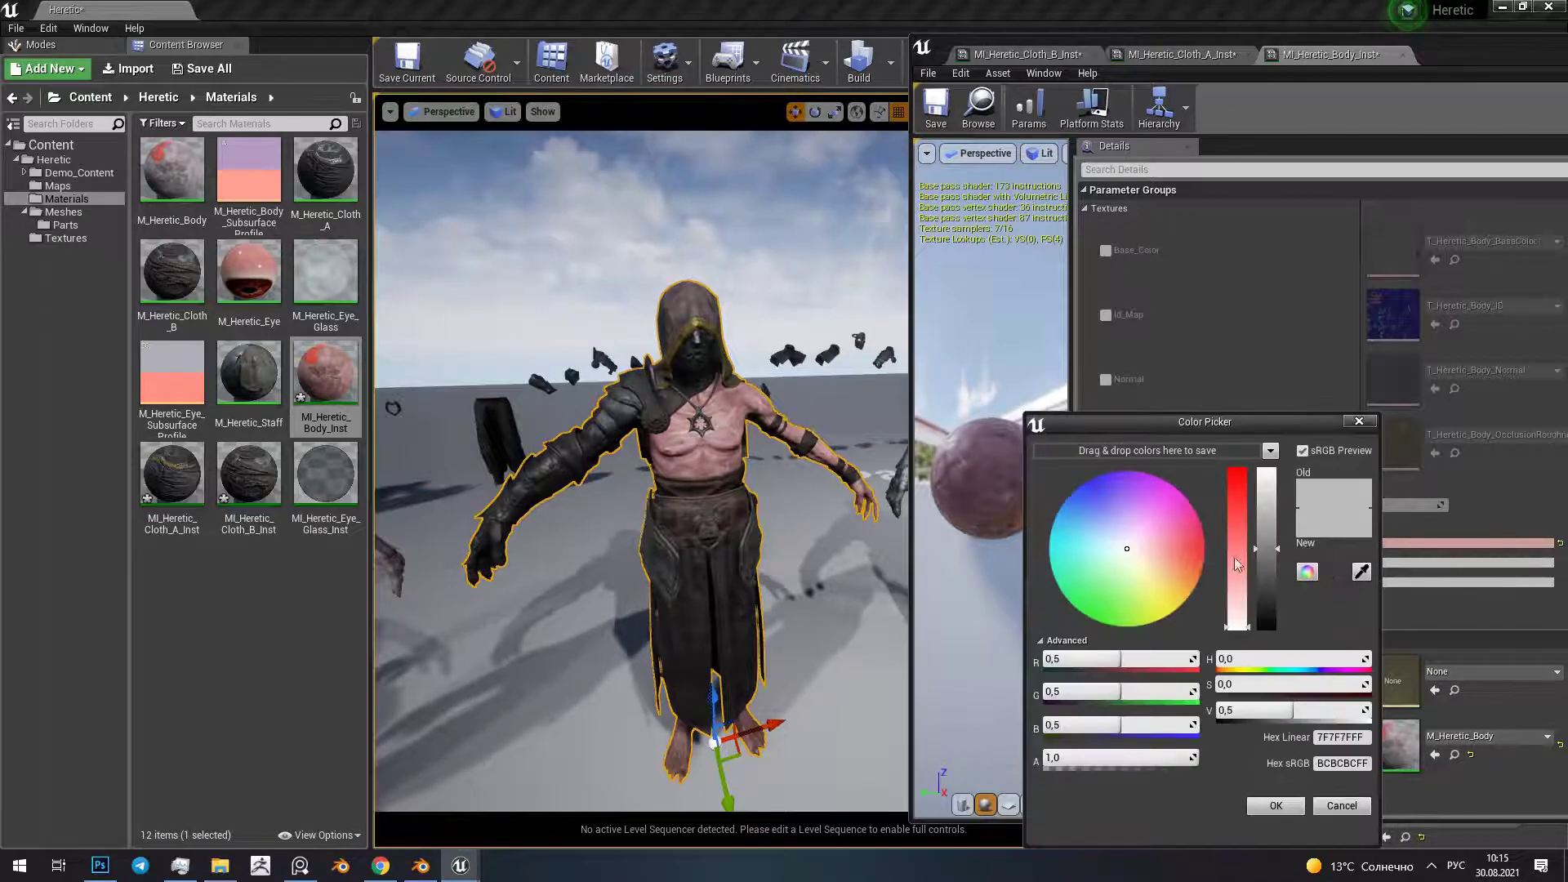
left_click_drag(1176, 523, 1167, 508)
Discard the magenta Tone_B, then try reddish, orange and green on Tone_C before purple
left_click(1342, 808)
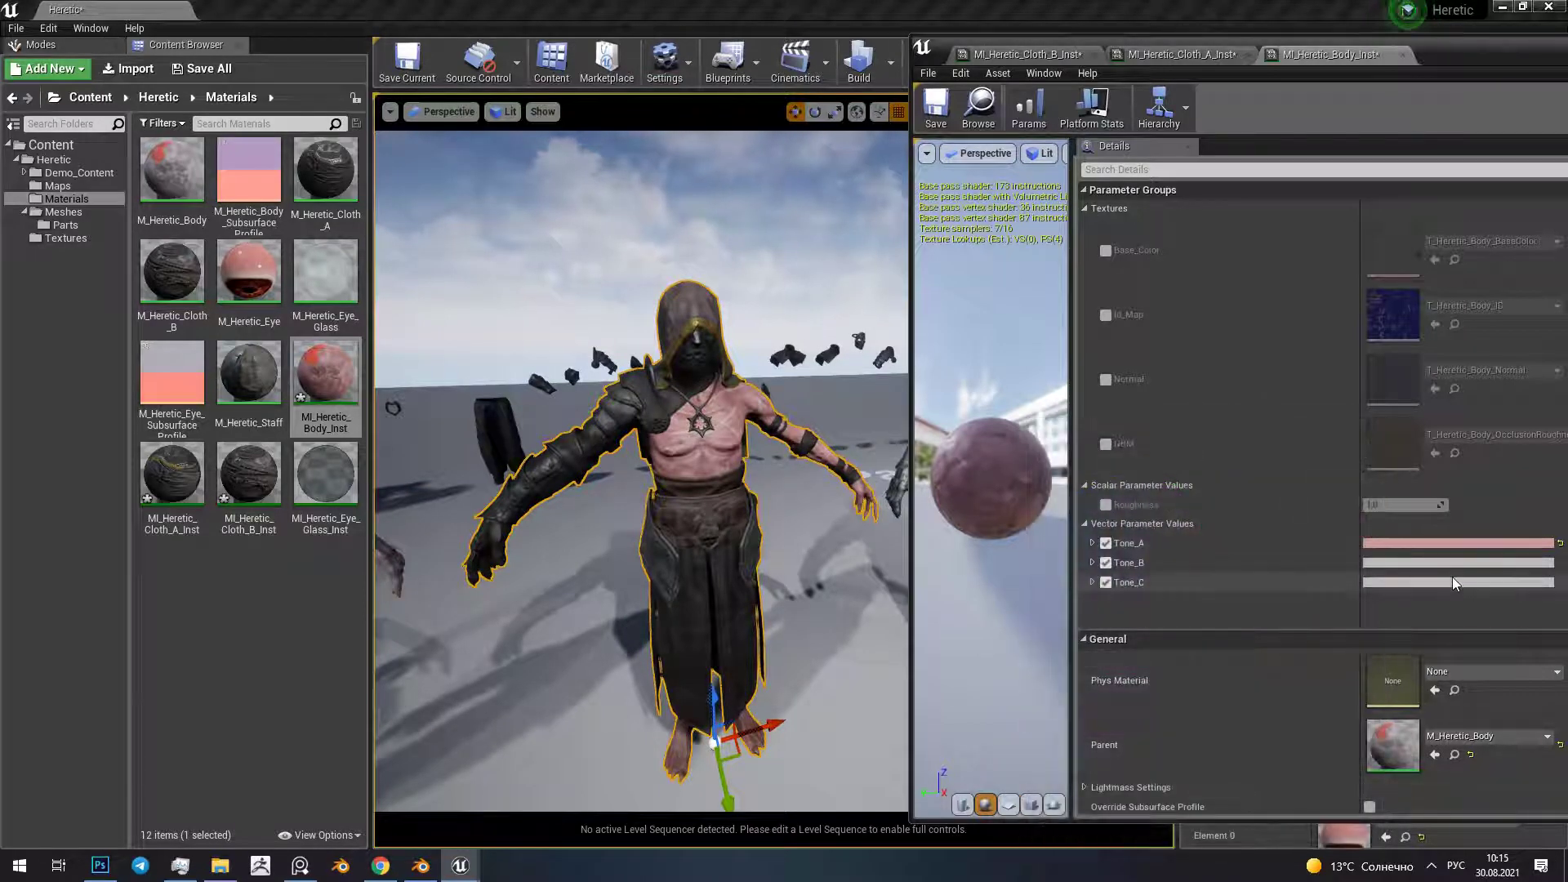
left_click(1453, 581)
left_click(1237, 551)
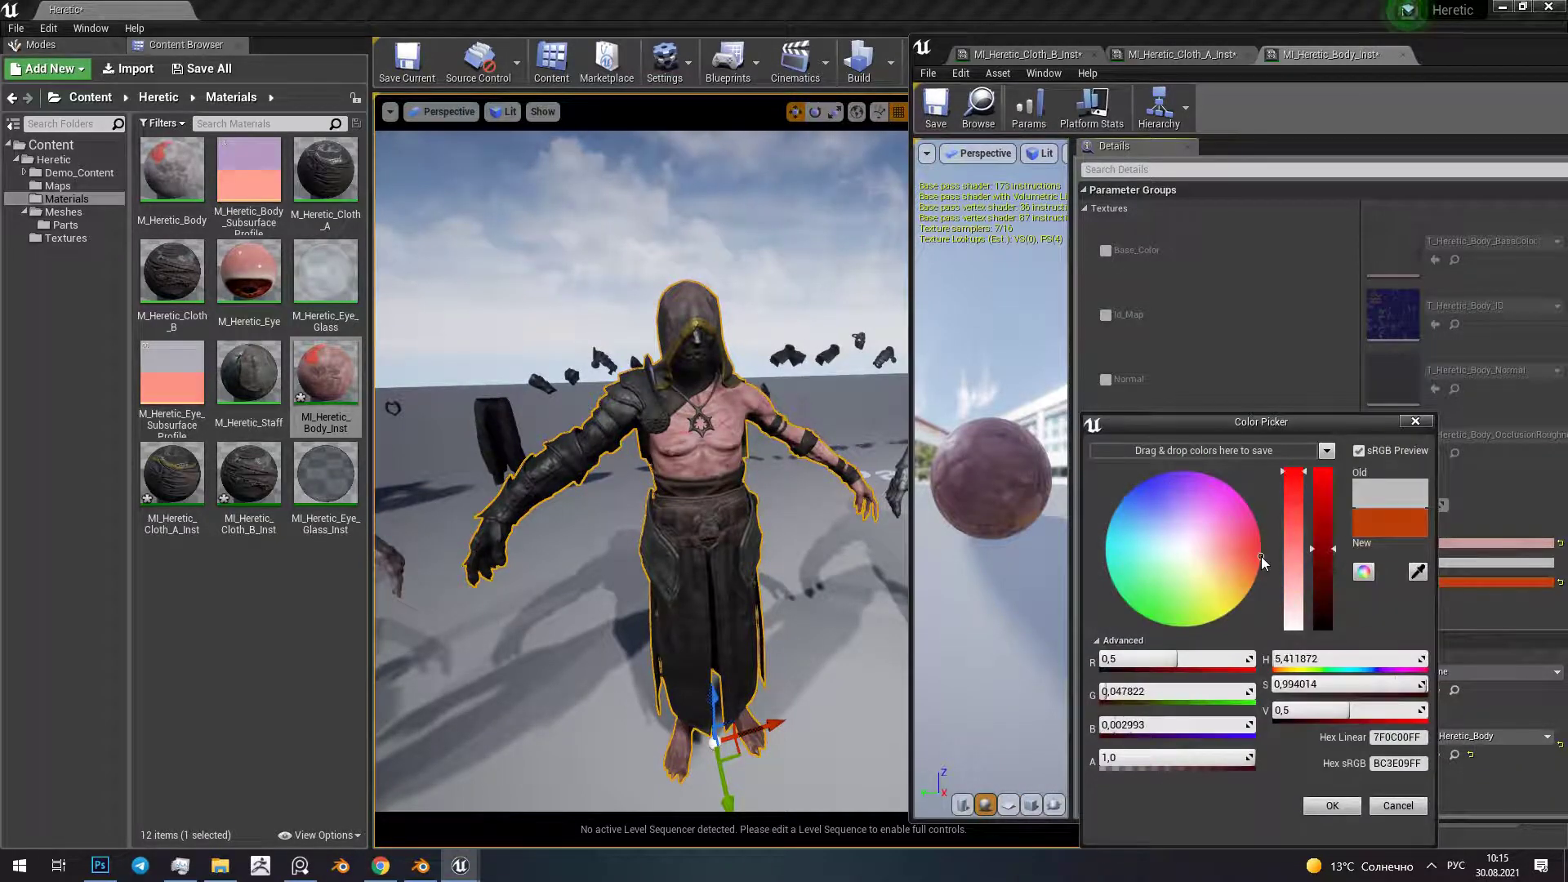
left_click_drag(1261, 556, 1210, 570)
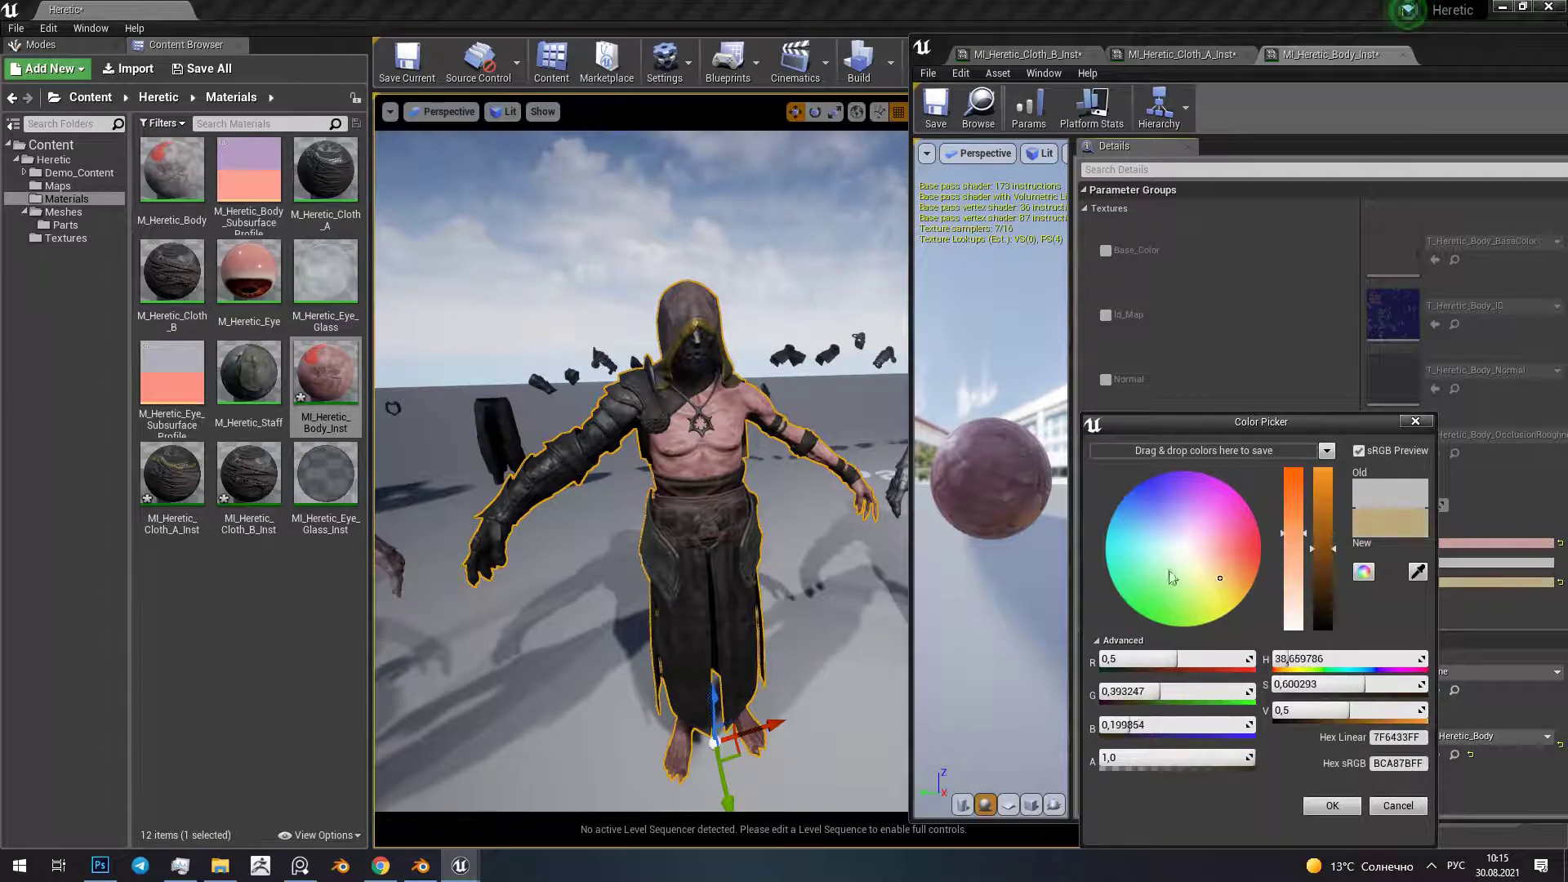
left_click_drag(645, 572, 645, 457)
mouse_move(1306, 539)
left_mouse_down()
mouse_move(1303, 517)
mouse_move(1334, 594)
left_mouse_up()
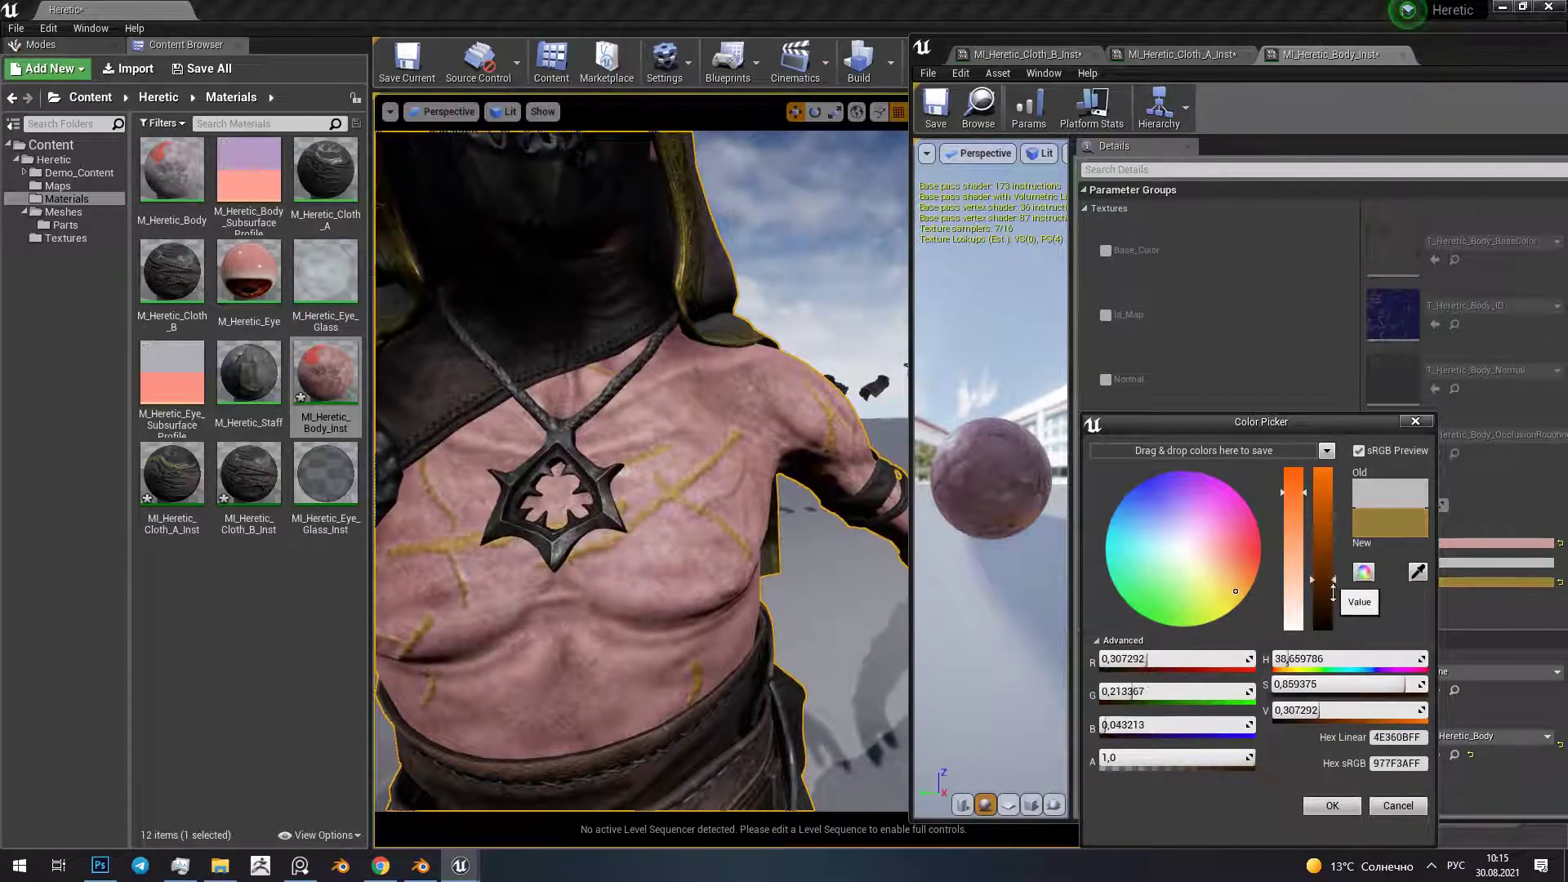
left_click_drag(1243, 571, 1168, 572)
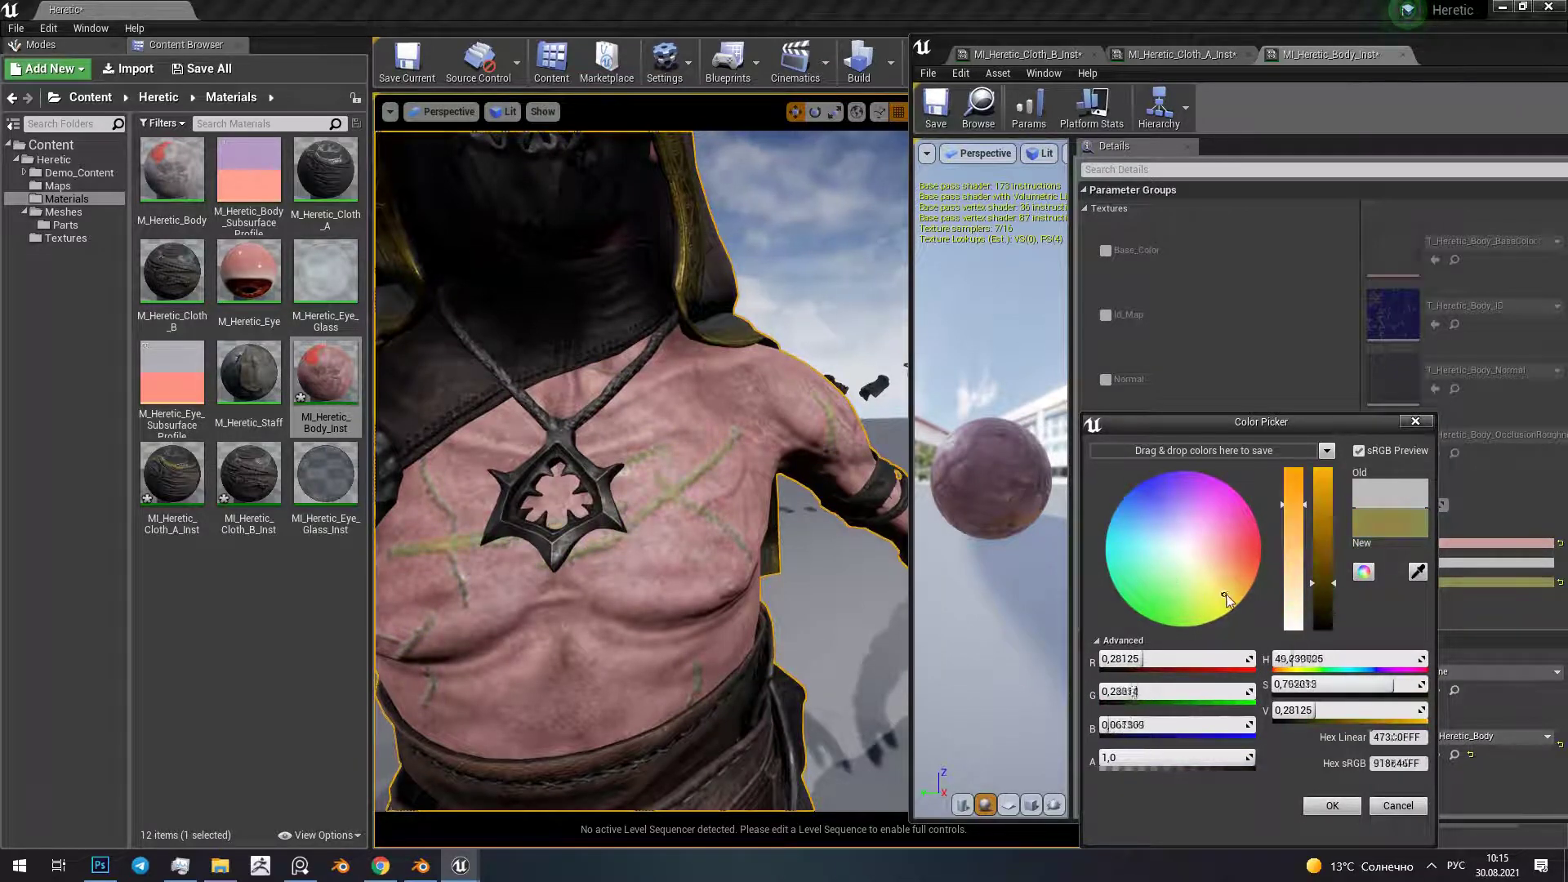
mouse_move(1233, 572)
left_mouse_down()
mouse_move(1212, 512)
mouse_move(1203, 532)
left_mouse_up()
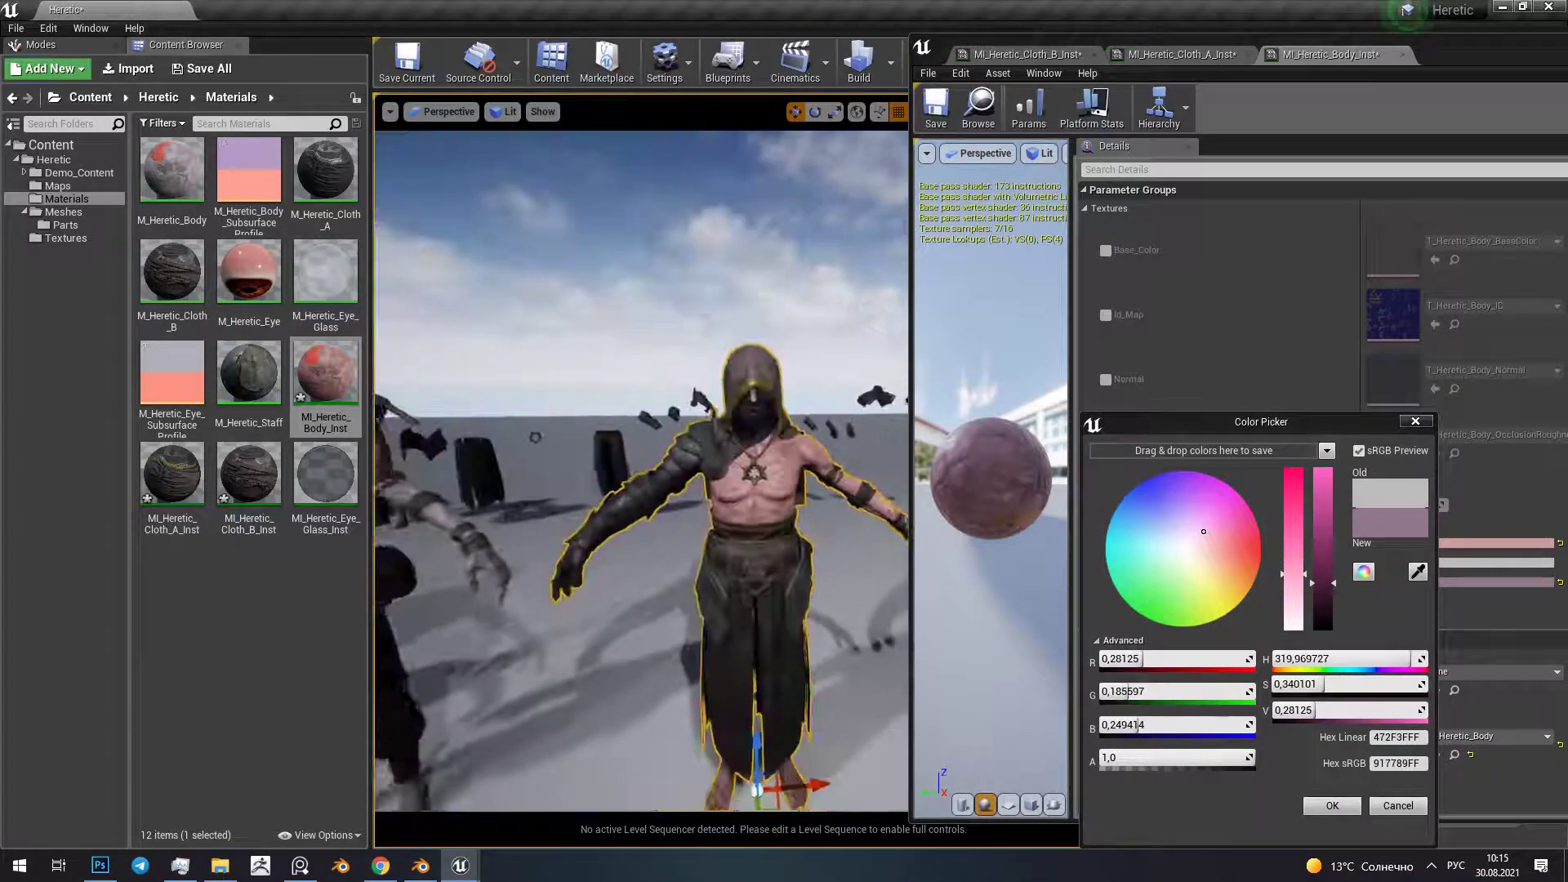